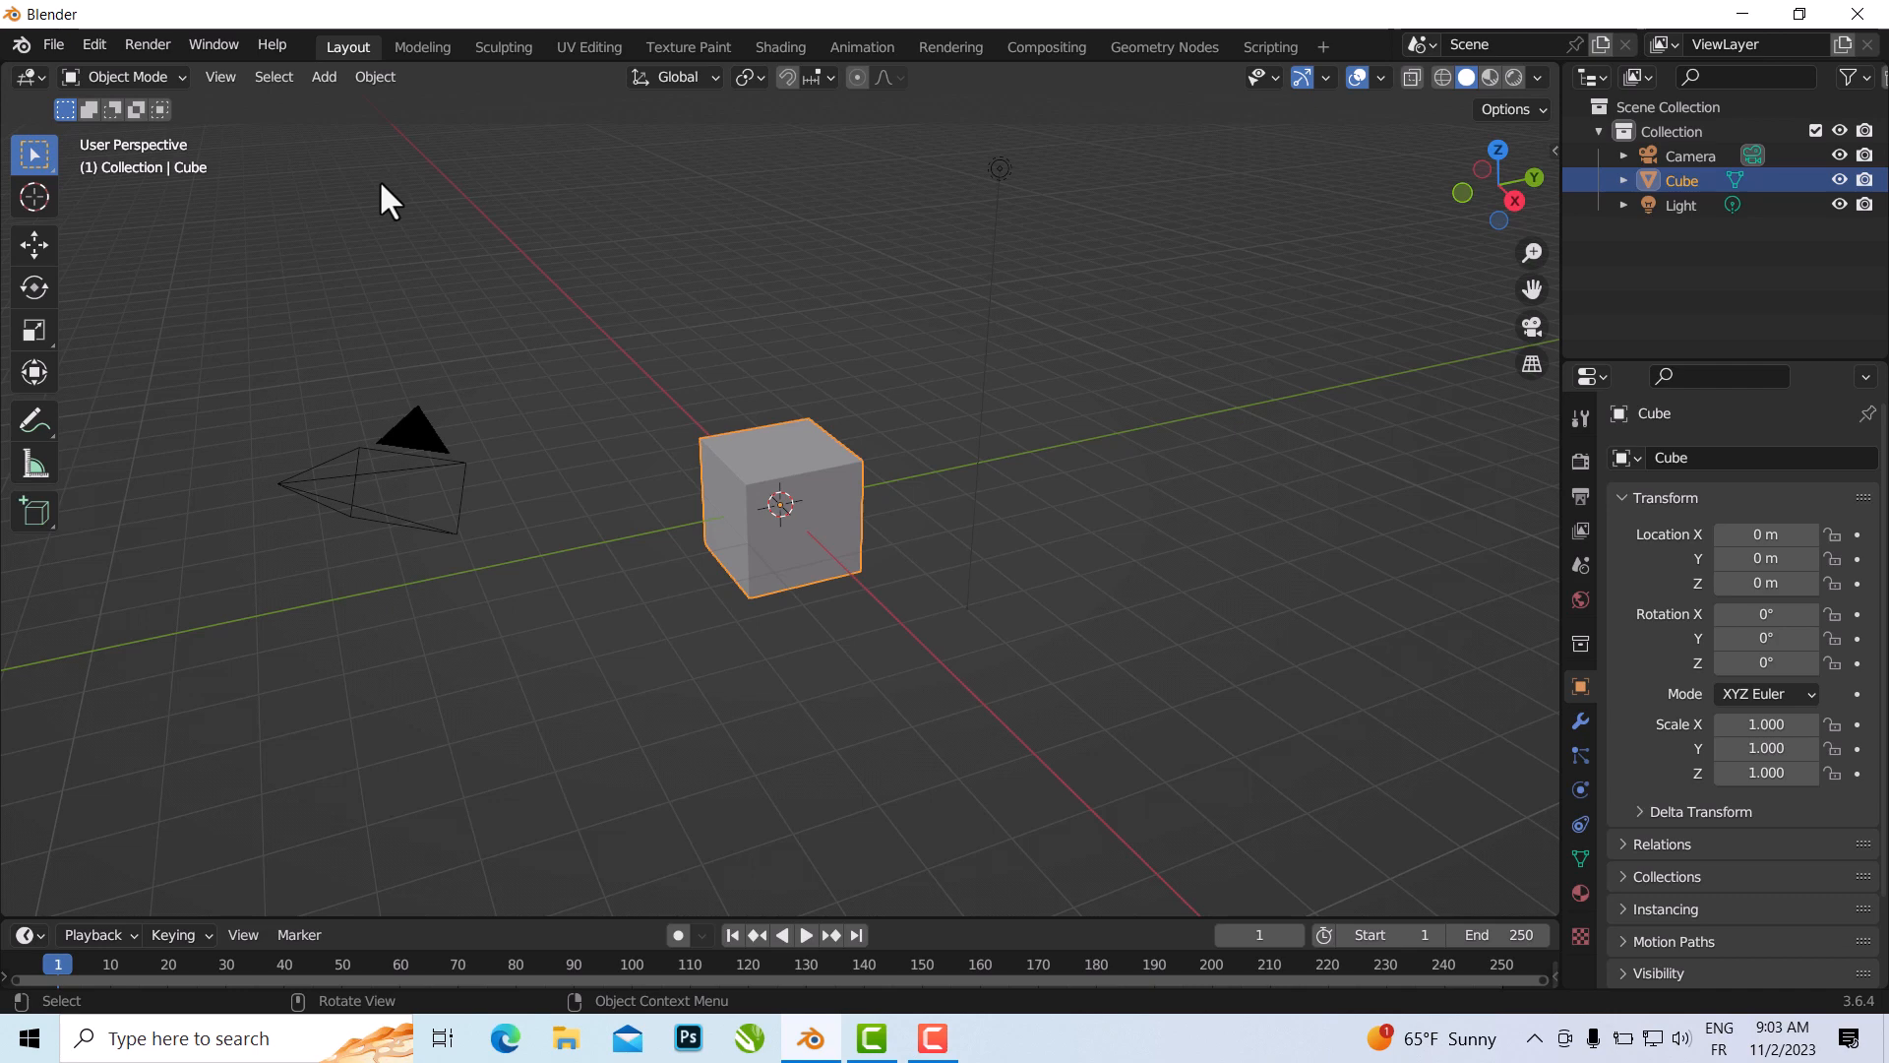
# - Subdivide the default cube's entire mesh twice in Edit Mode
pyautogui.press('Tab')
pyautogui.press('s')
pyautogui.click(873, 548)
pyautogui.scroll(1, 873, 548)
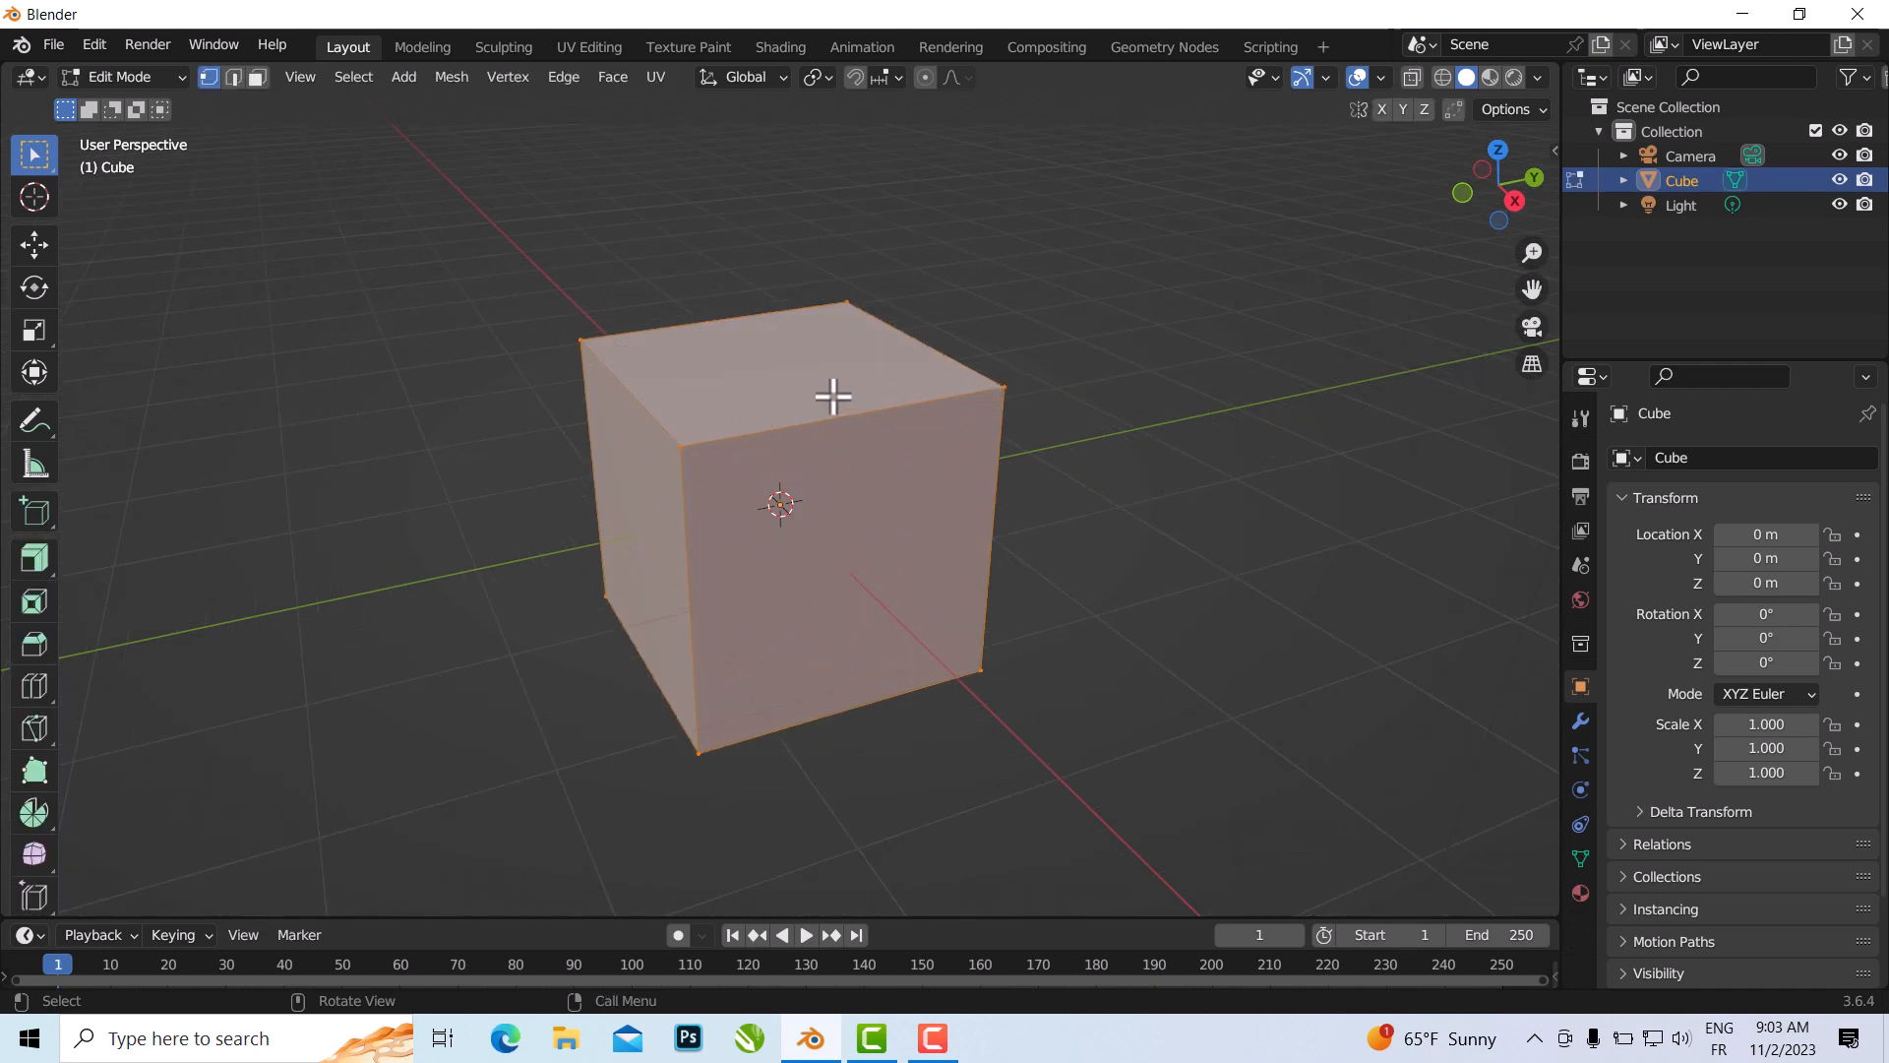
pyautogui.rightClick(776, 430)
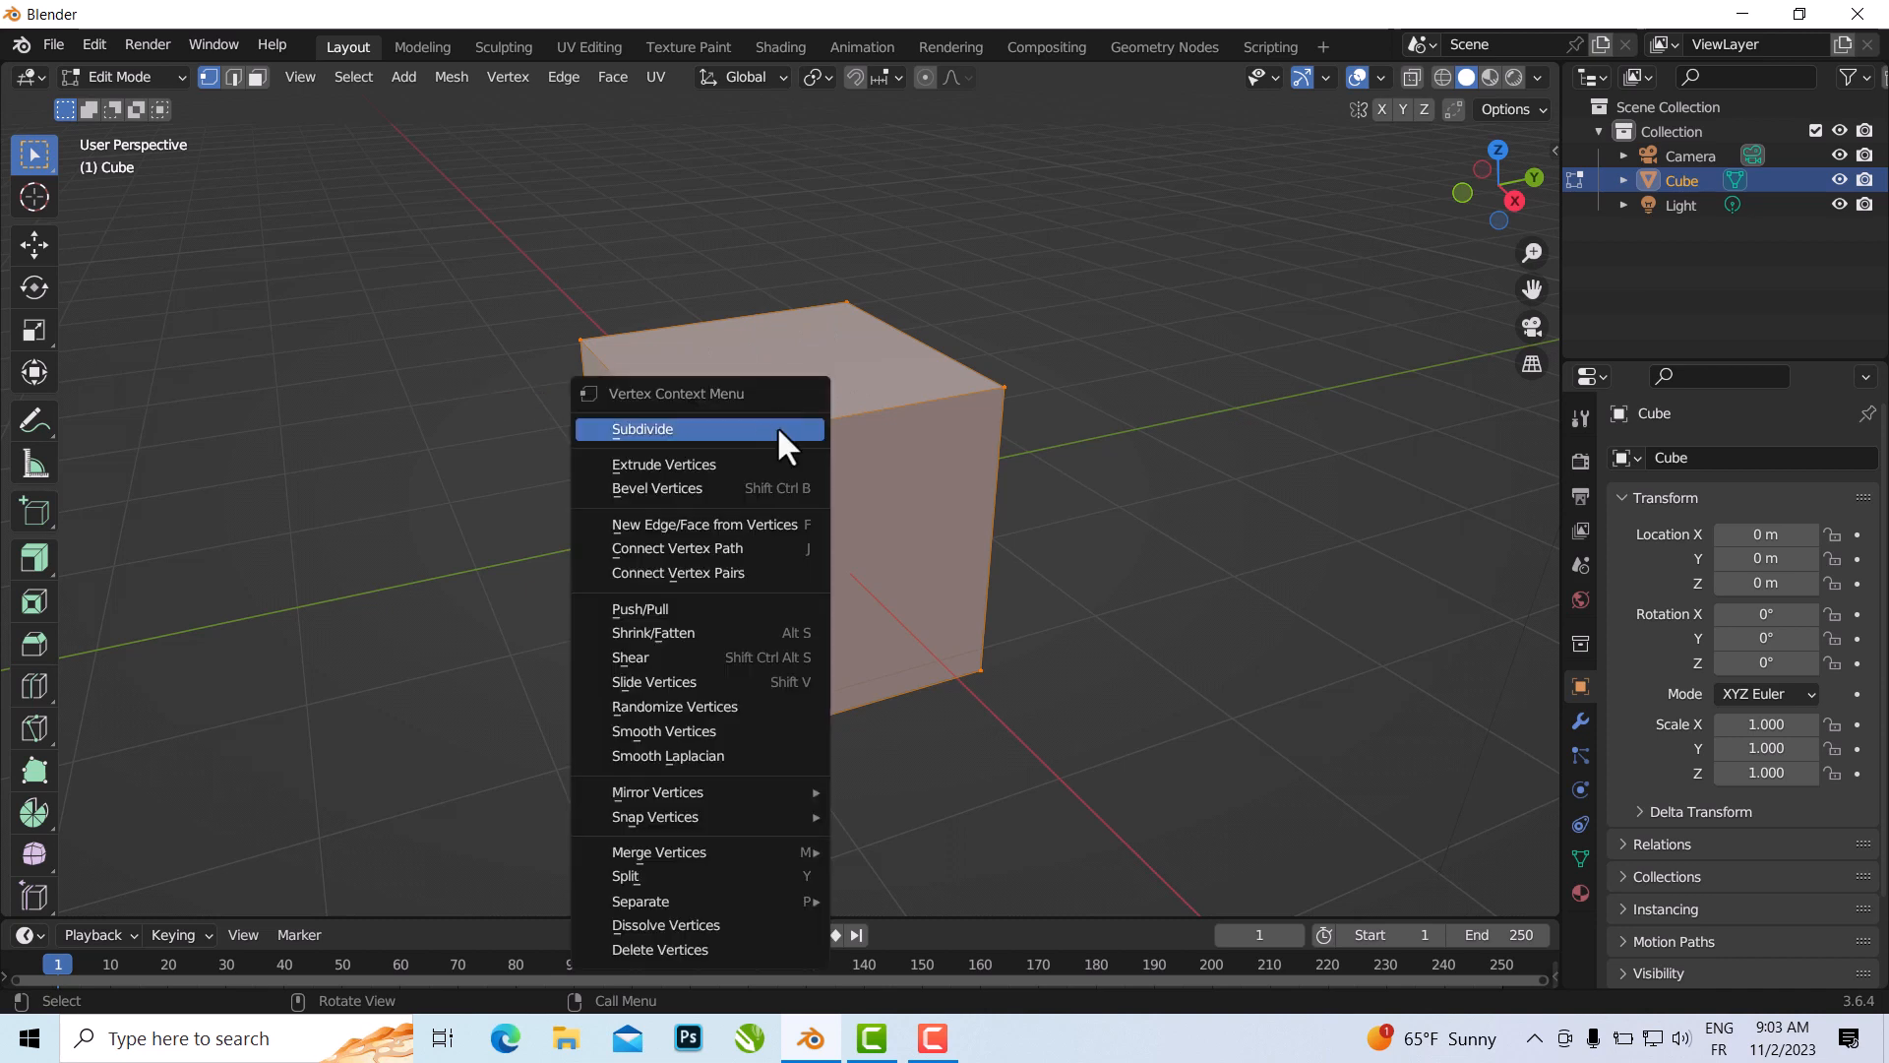
pyautogui.click(665, 428)
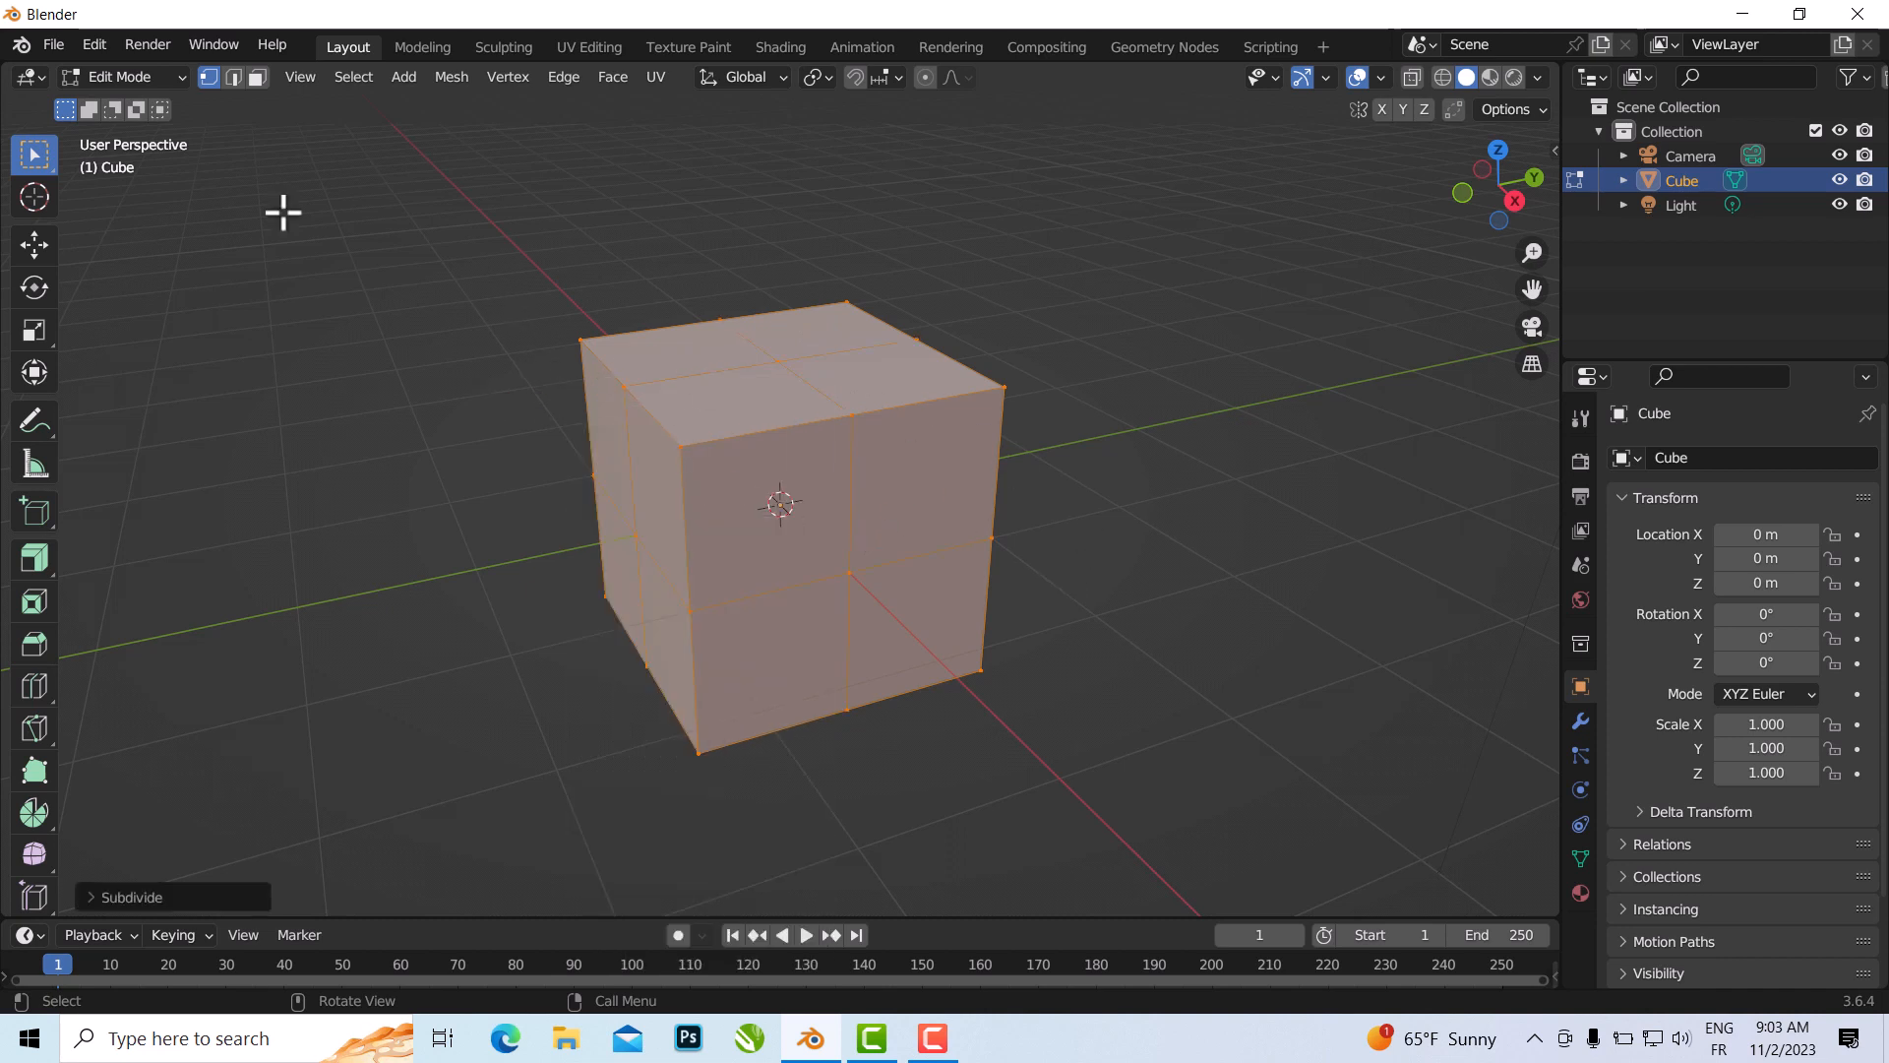
pyautogui.moveTo(1185, 557)
pyautogui.mouseDown(button='middle')
pyautogui.moveTo(1138, 595)
pyautogui.moveTo(995, 518)
pyautogui.moveTo(1029, 472)
pyautogui.moveTo(1160, 574)
pyautogui.mouseUp(button='middle')
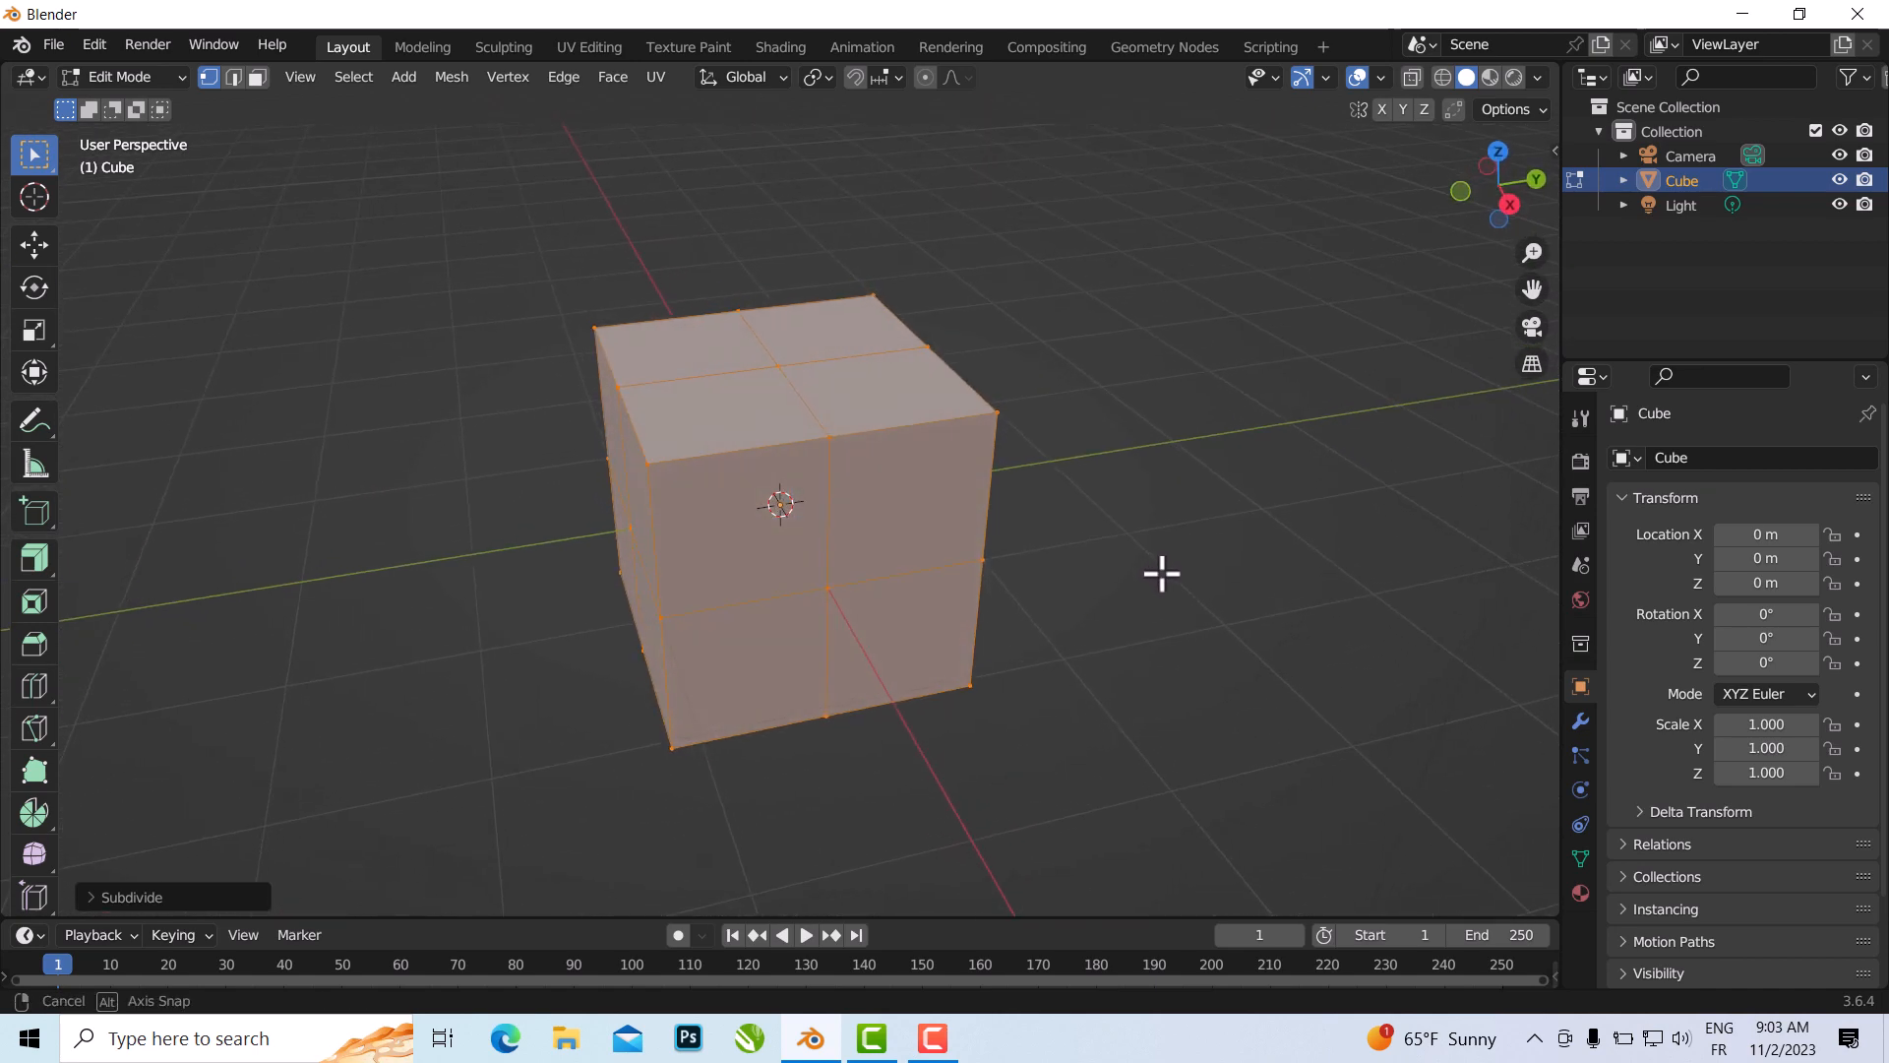
pyautogui.rightClick(751, 448)
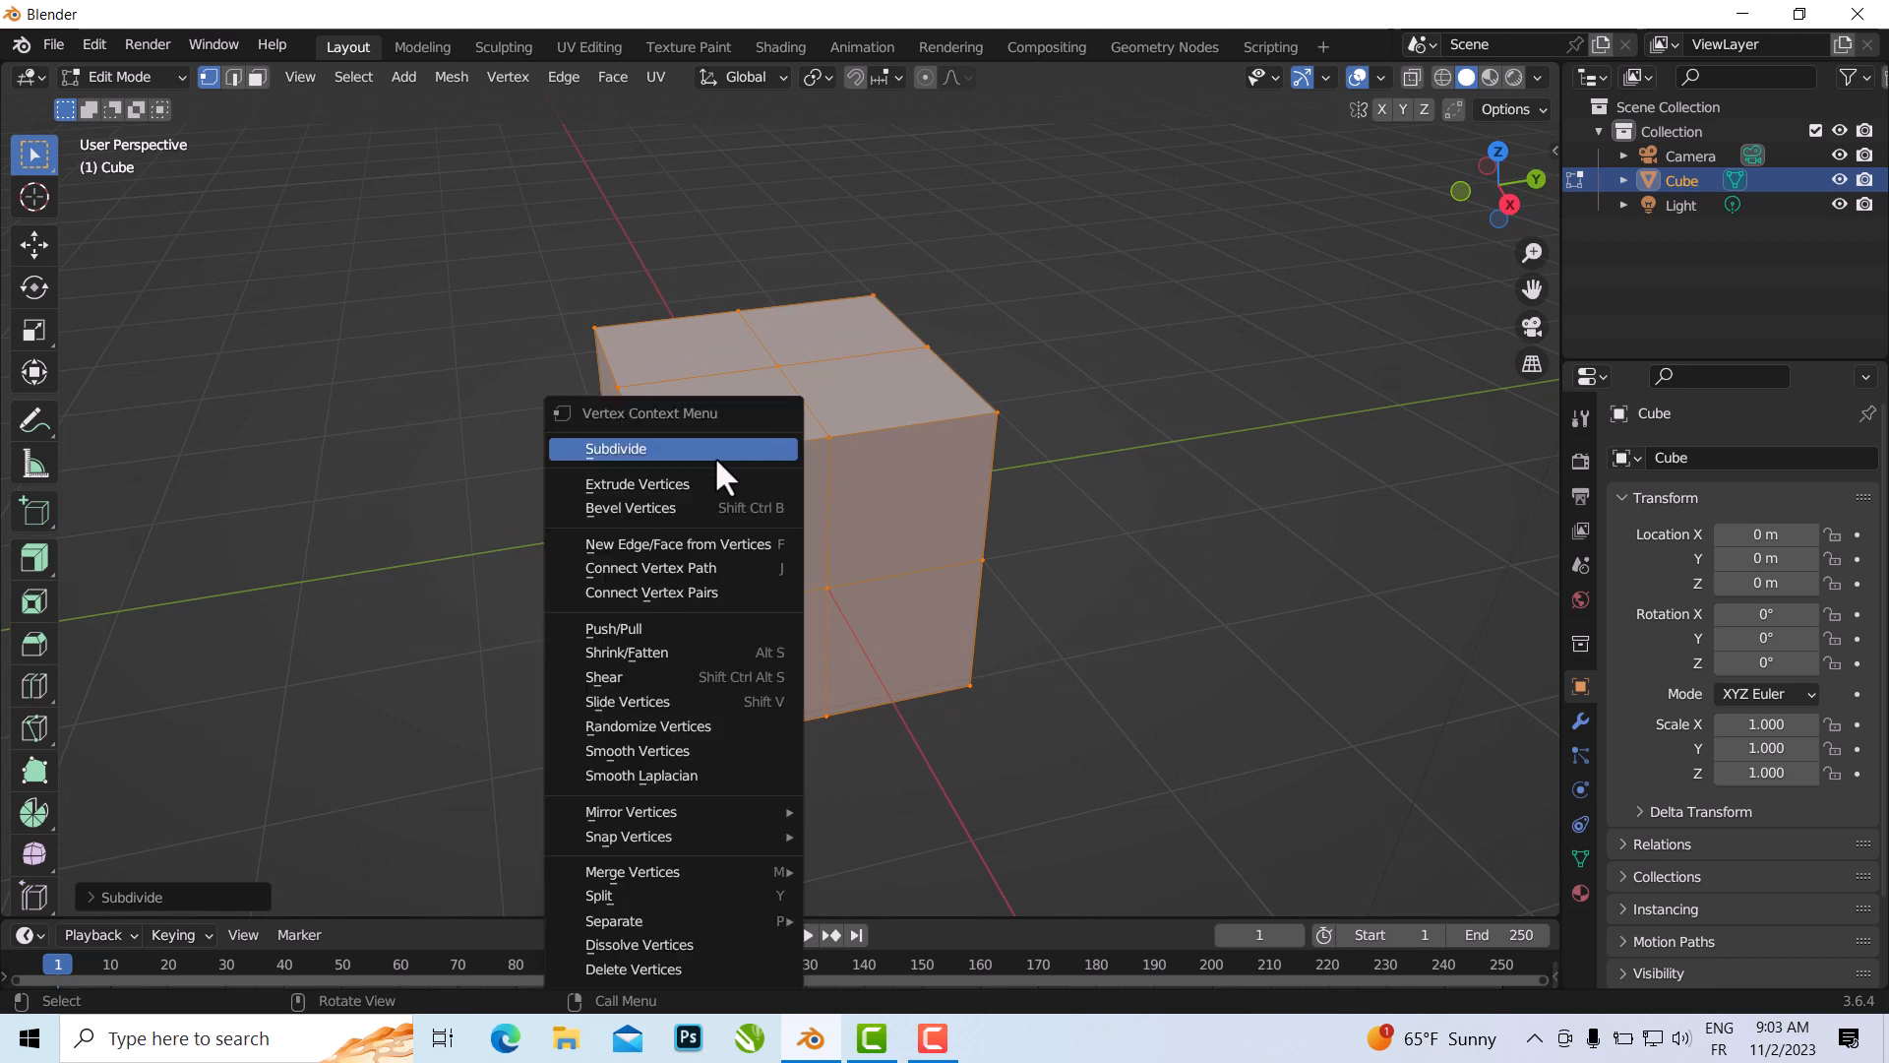
pyautogui.click(715, 456)
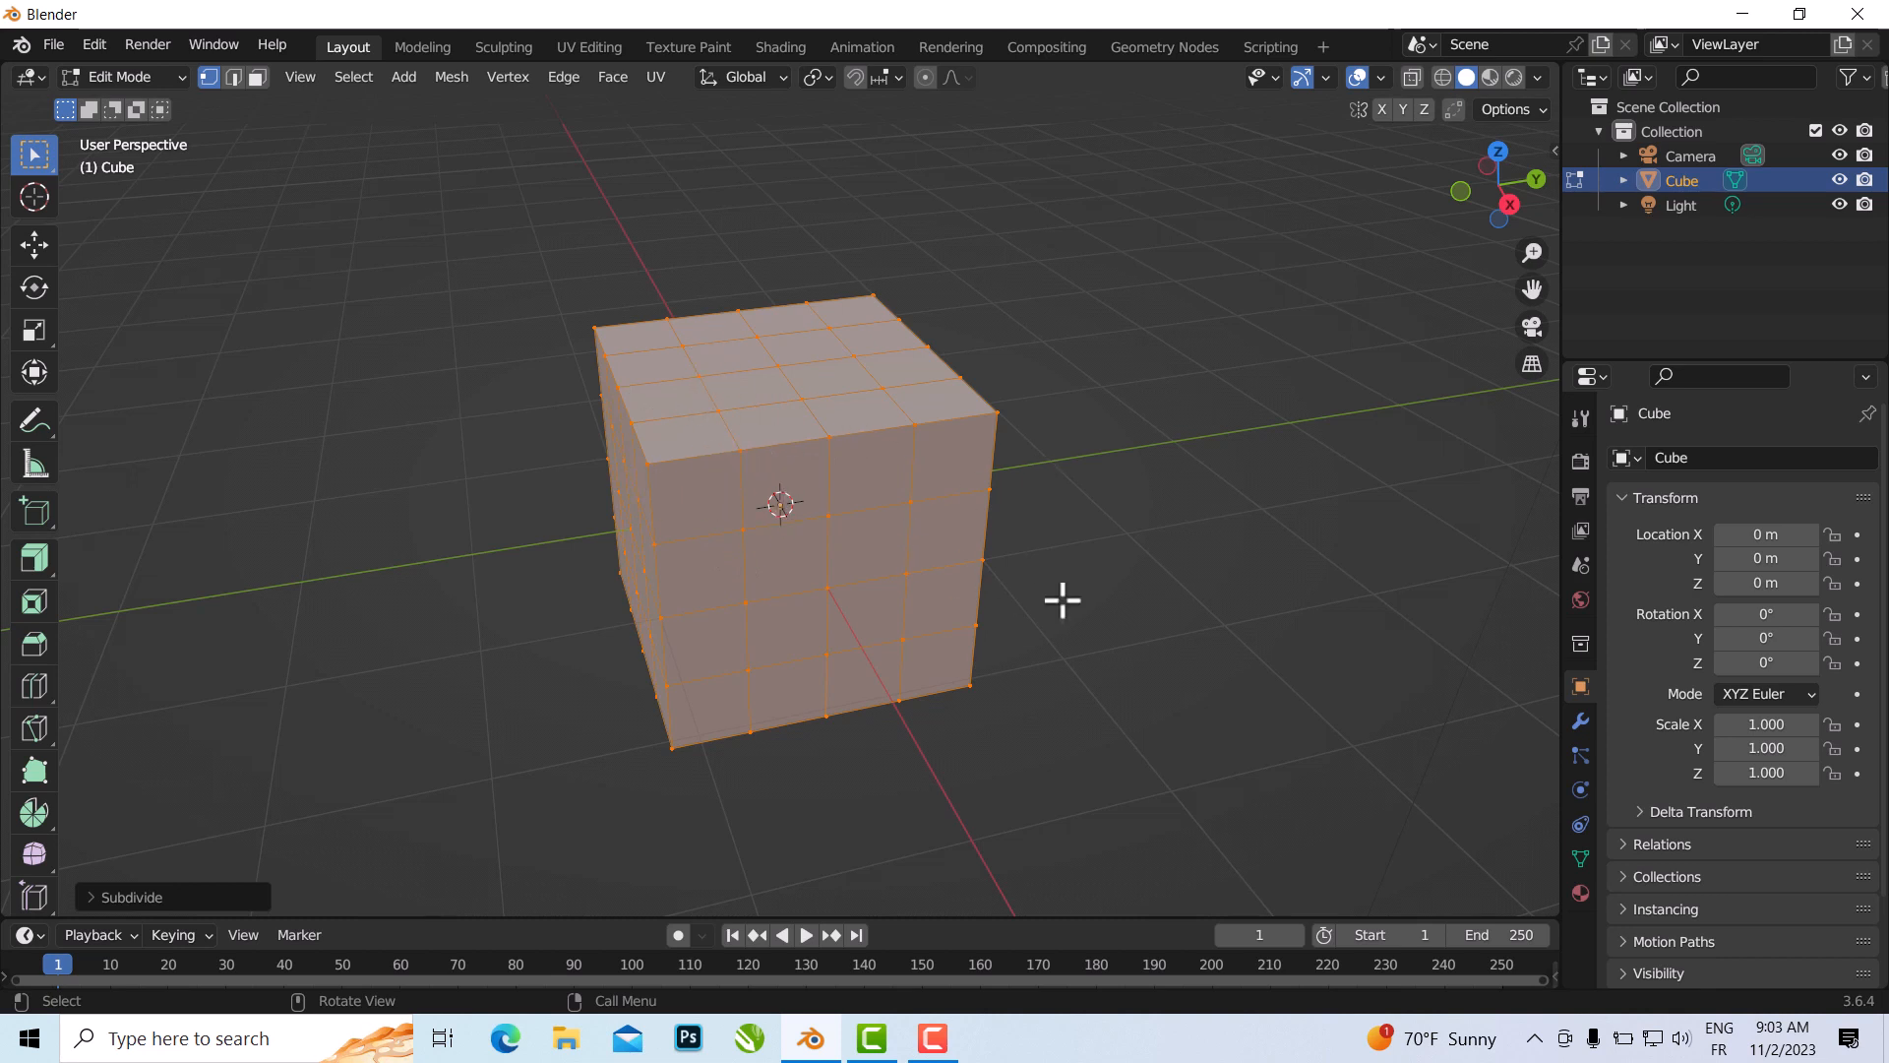
# - Return to Object Mode and display the viewport in Wireframe shading with X-ray off
pyautogui.click(137, 76)
pyautogui.click(140, 108)
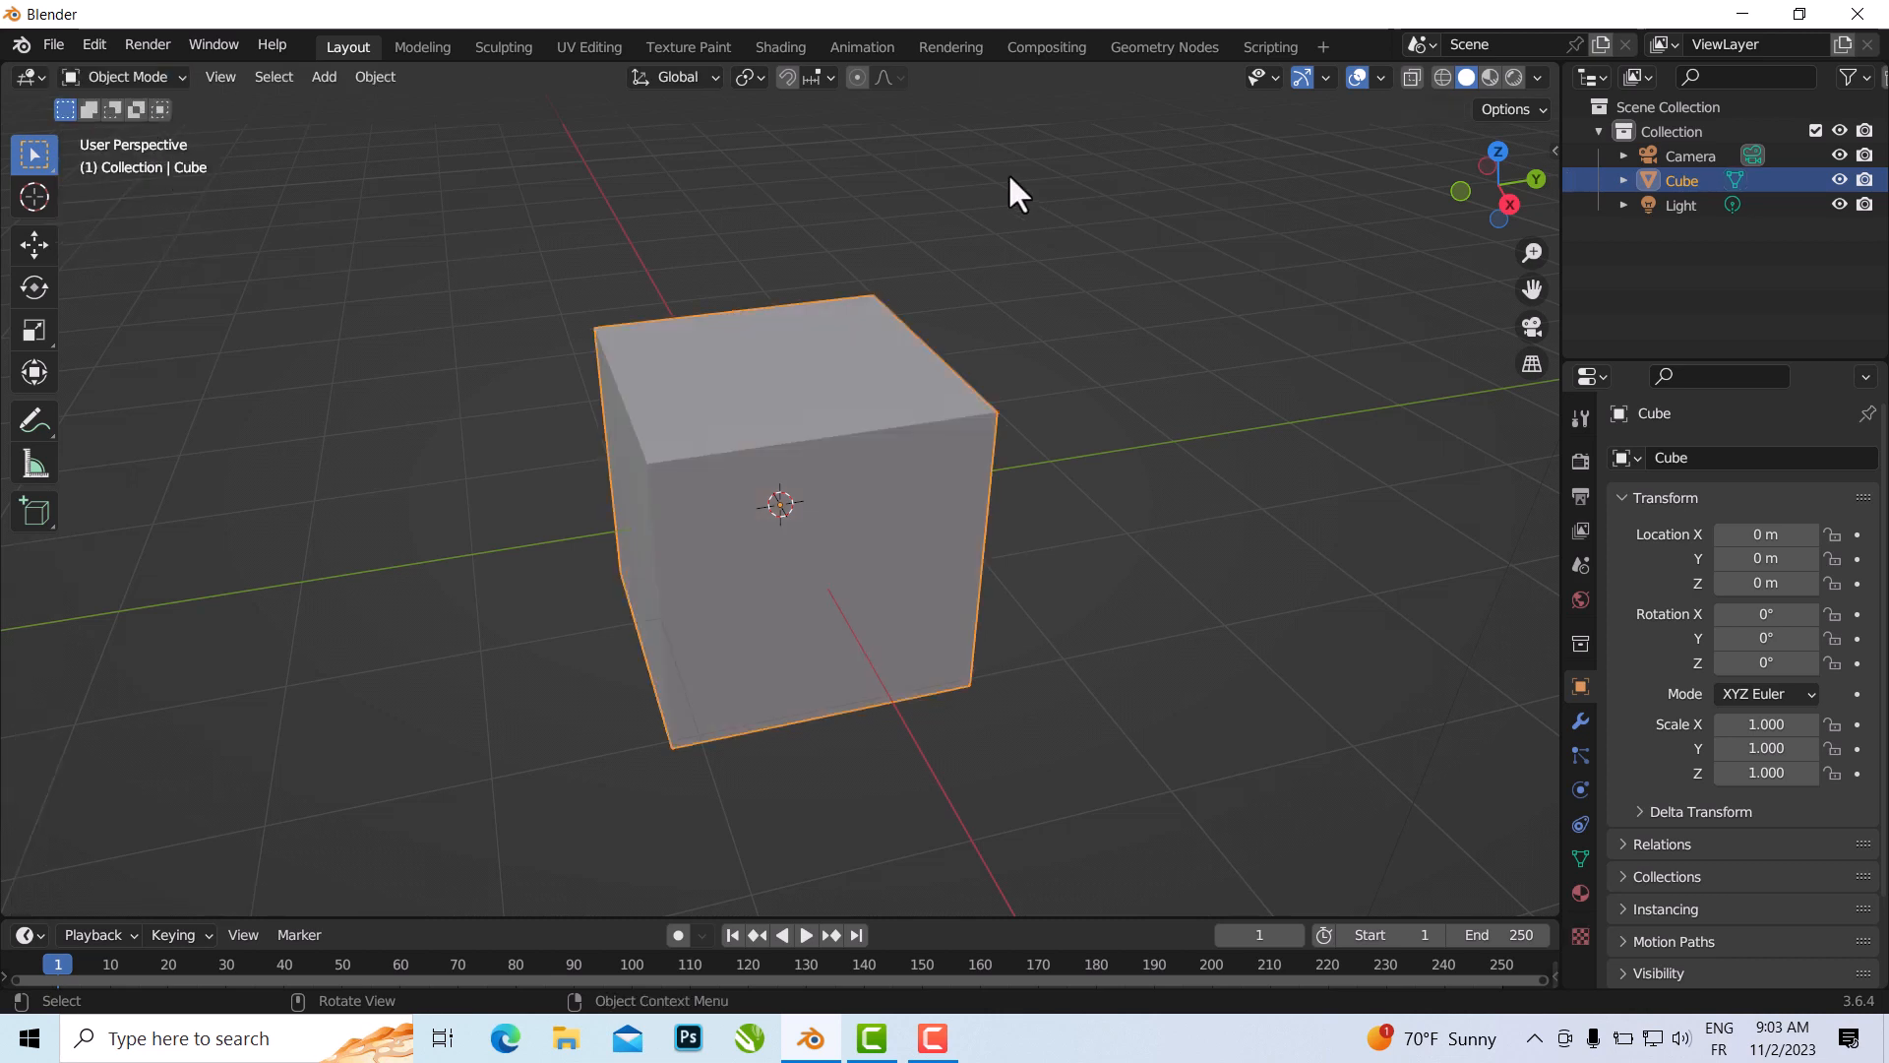
pyautogui.click(1412, 78)
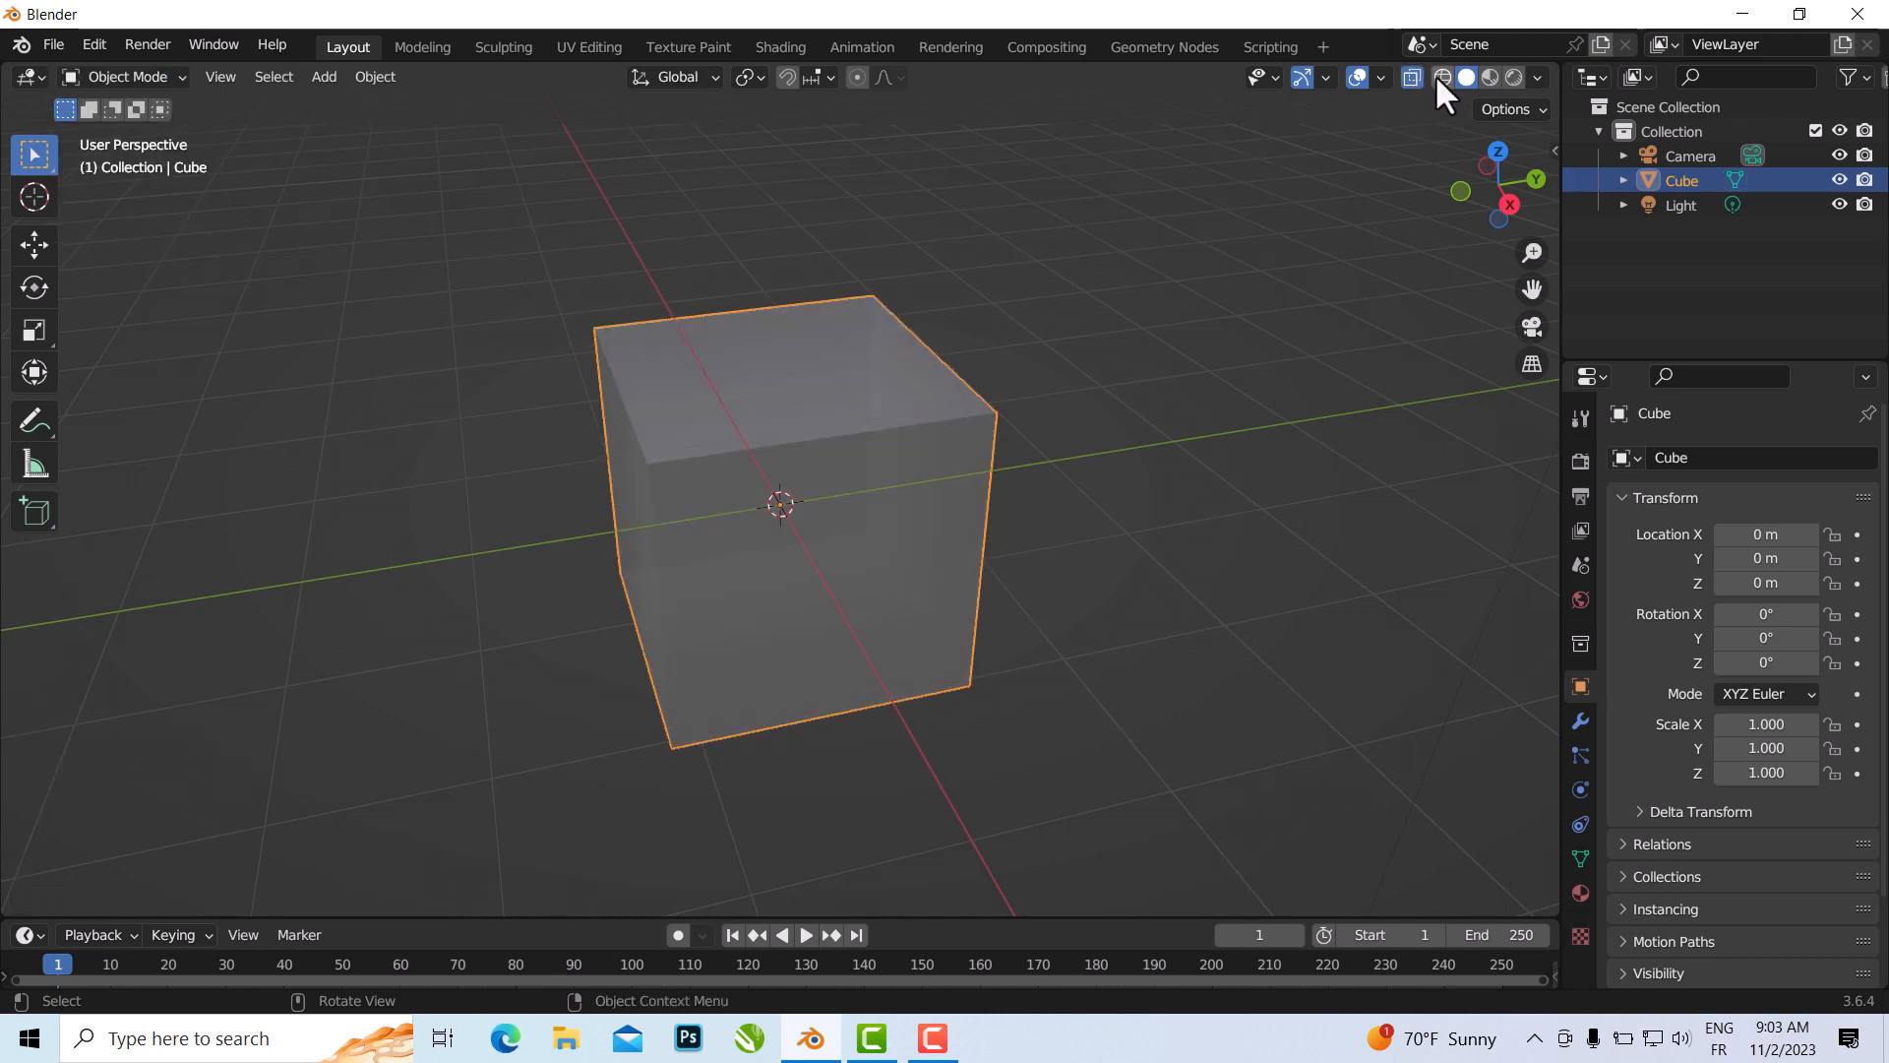
pyautogui.click(1438, 76)
pyautogui.click(1413, 77)
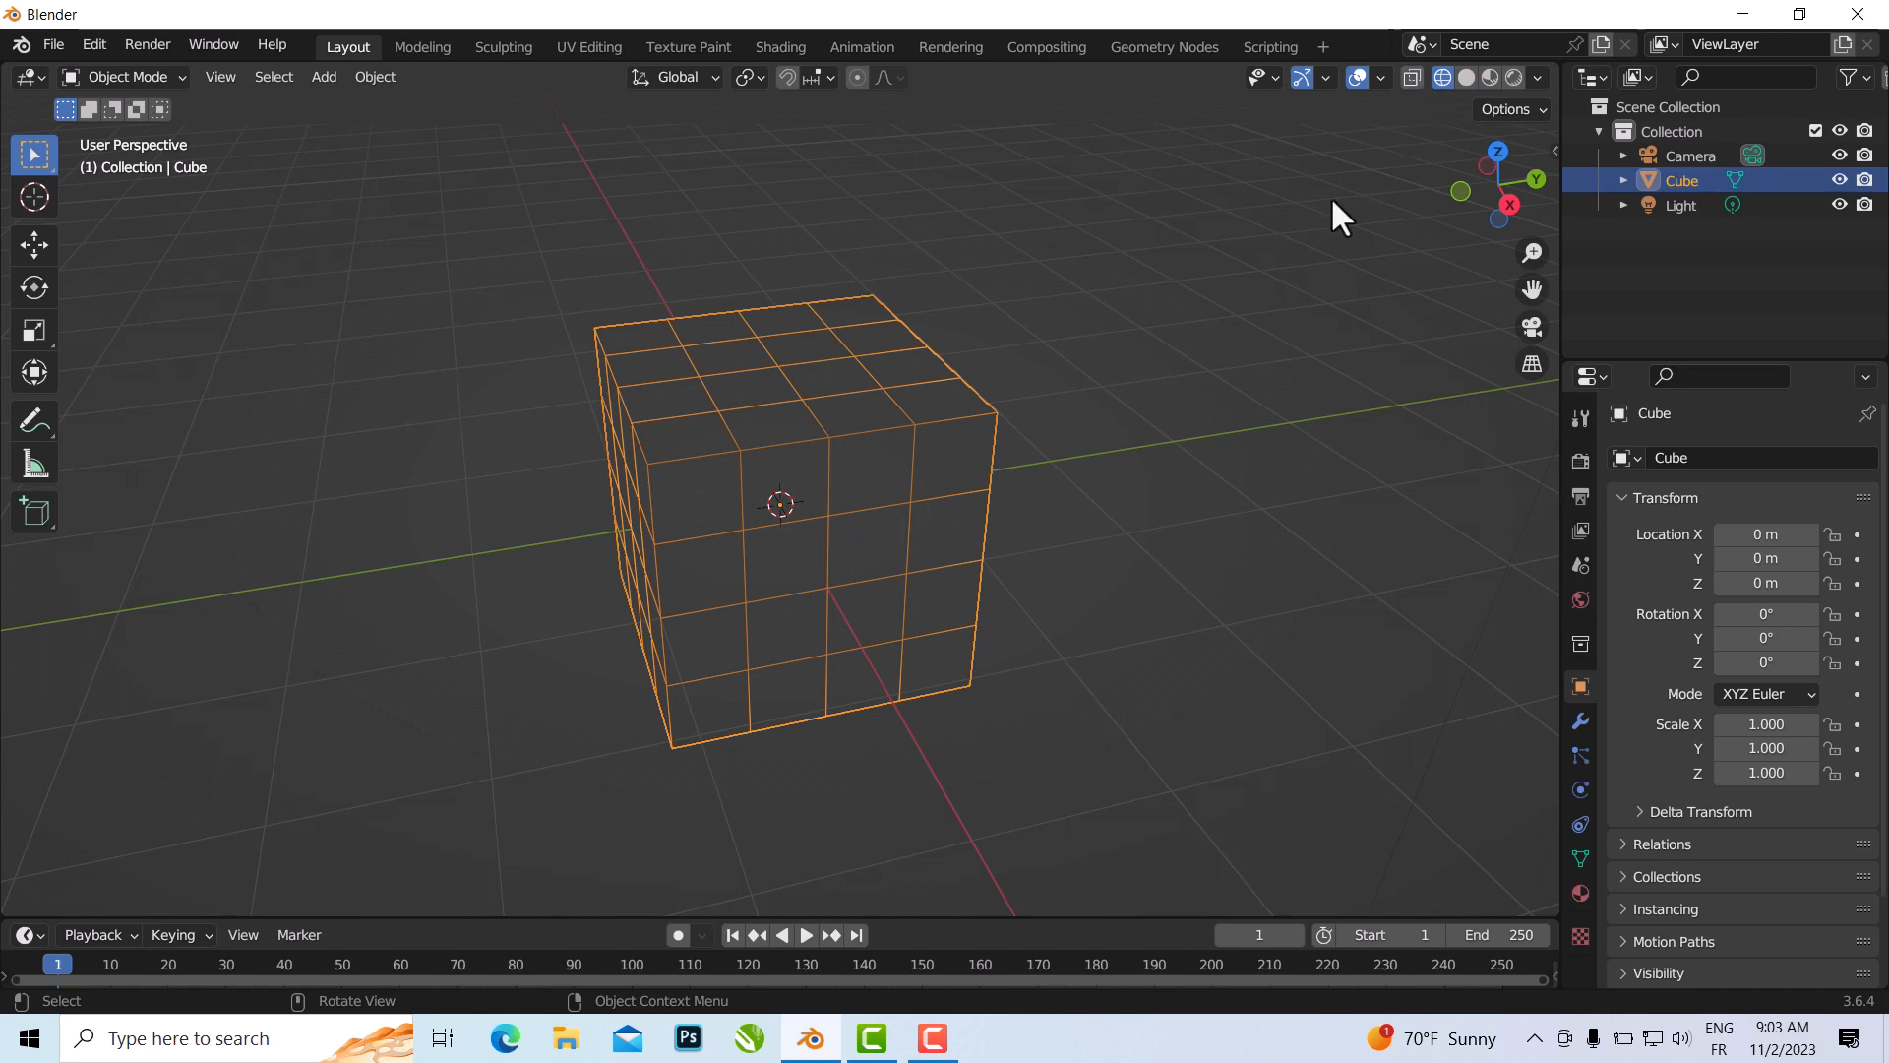
# - Move the subdivided cube about 2.79 m along negative Y and deselect it
pyautogui.click(33, 243)
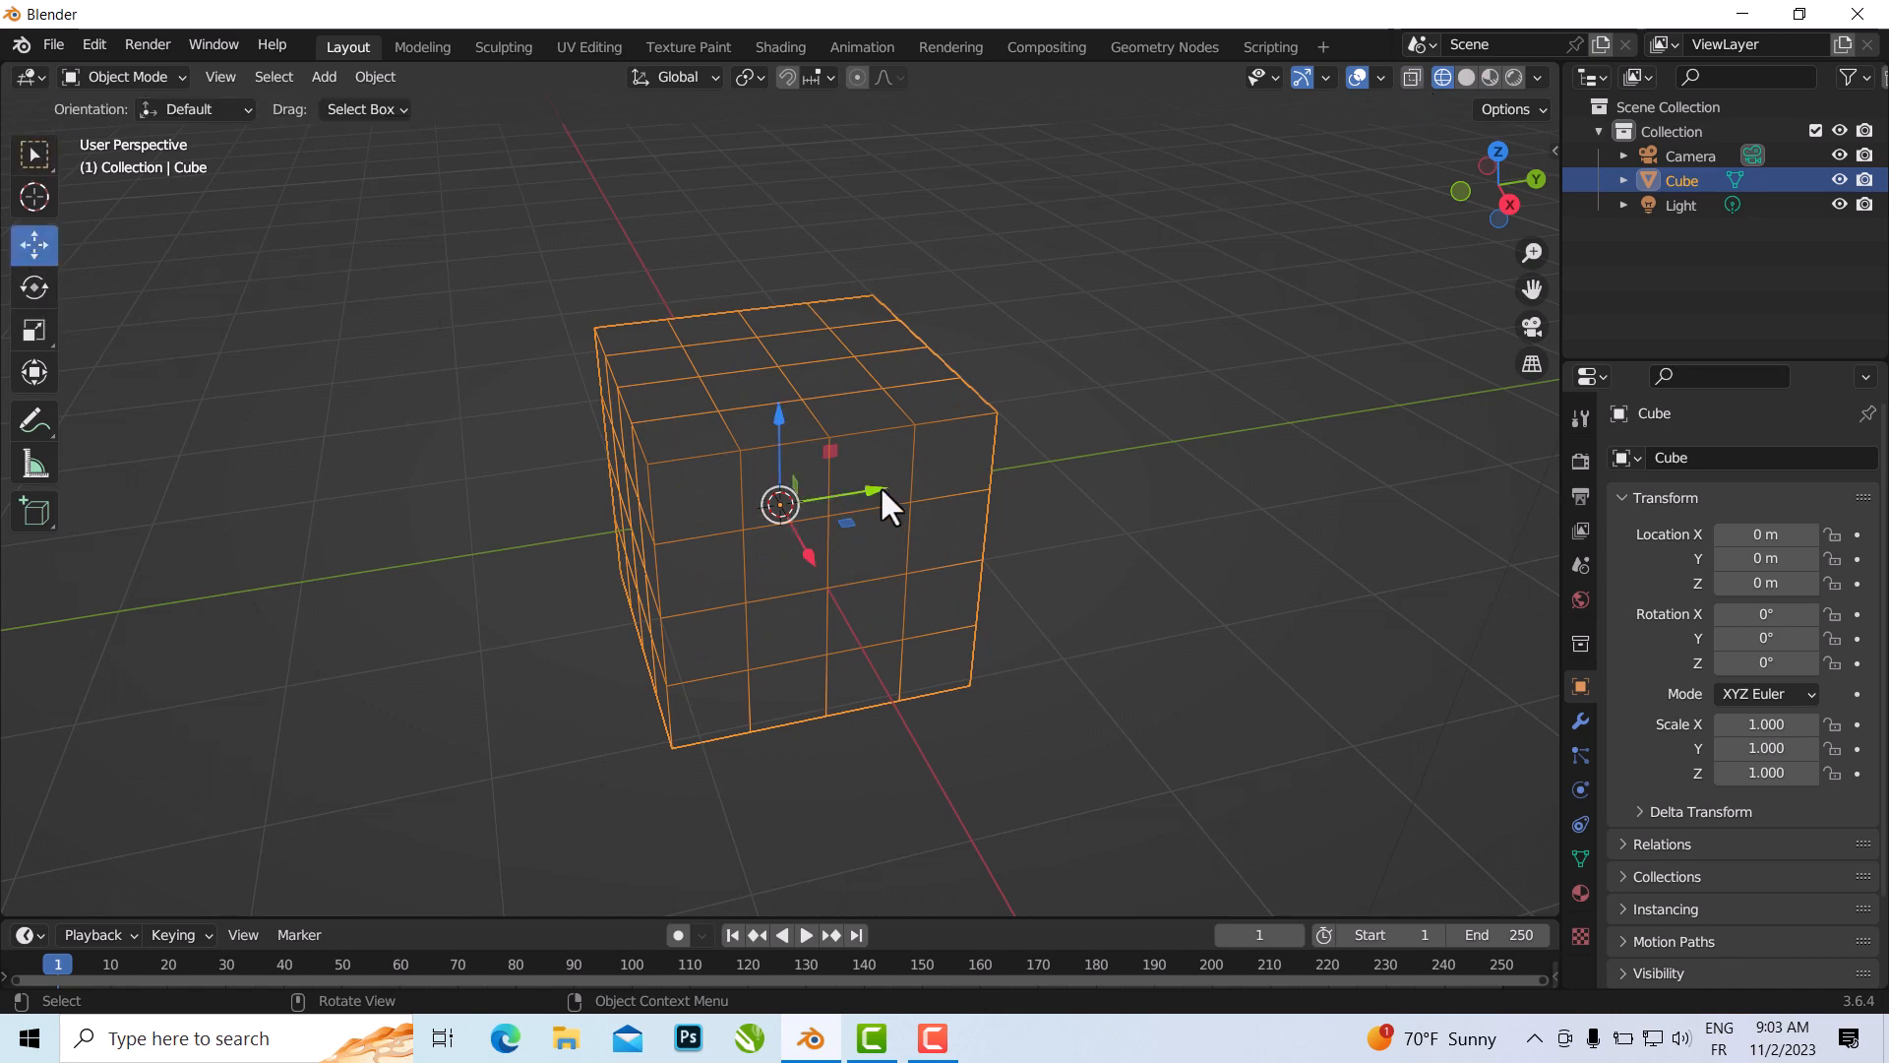
pyautogui.moveTo(881, 489); pyautogui.dragTo(429, 527)
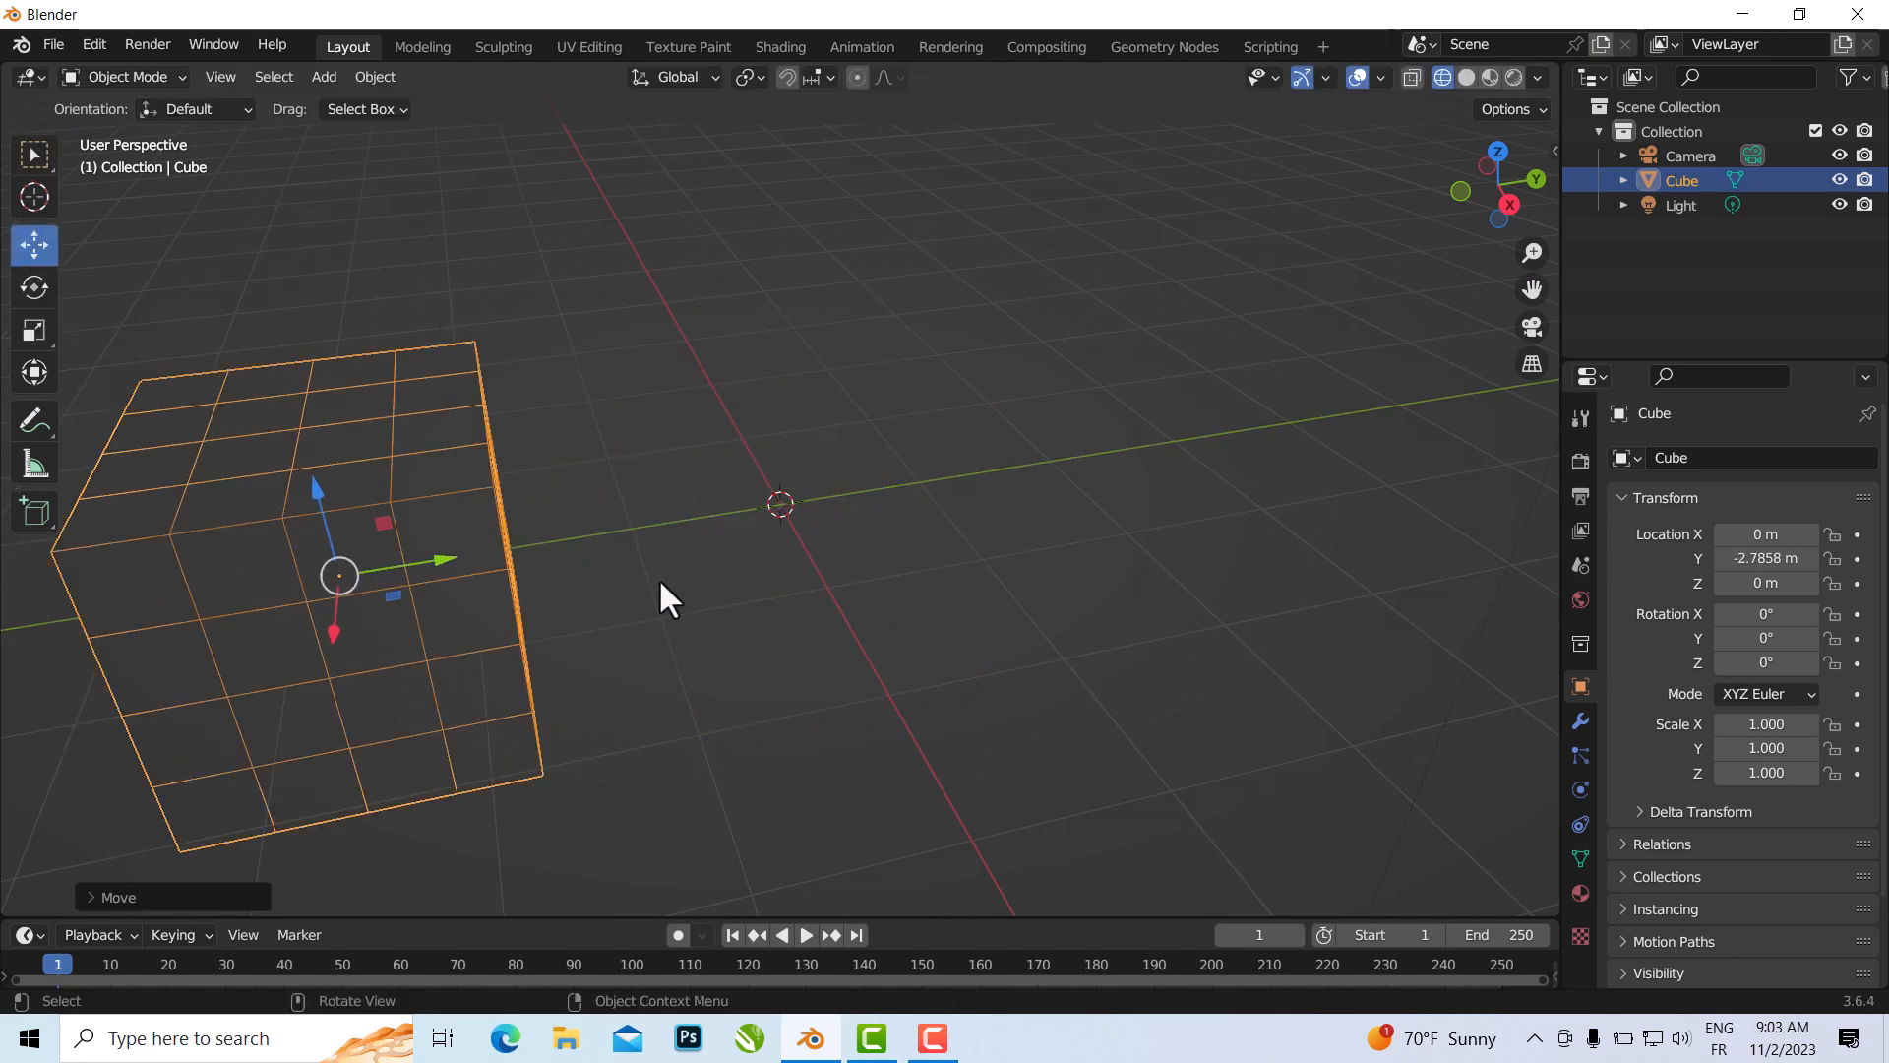
pyautogui.click(720, 588)
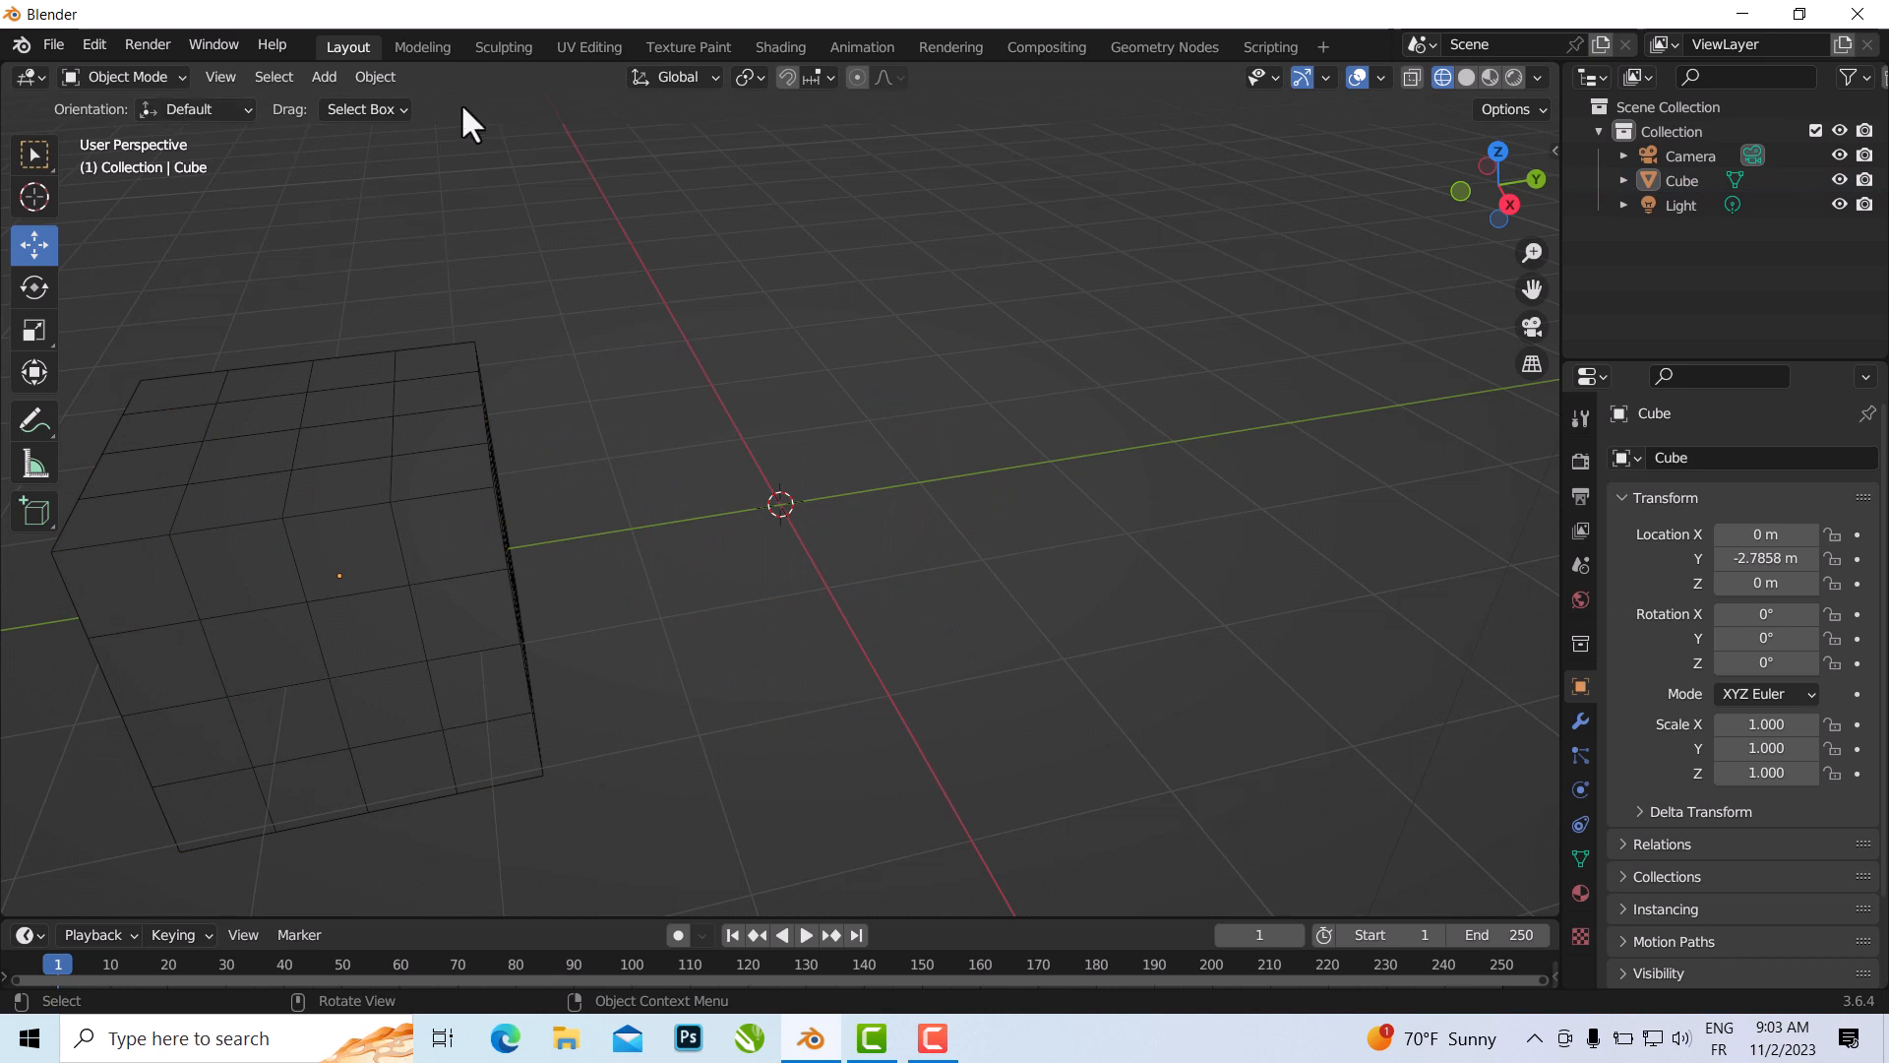
# - Add a second mesh cube at the world origin
pyautogui.click(325, 77)
pyautogui.moveTo(350, 105)
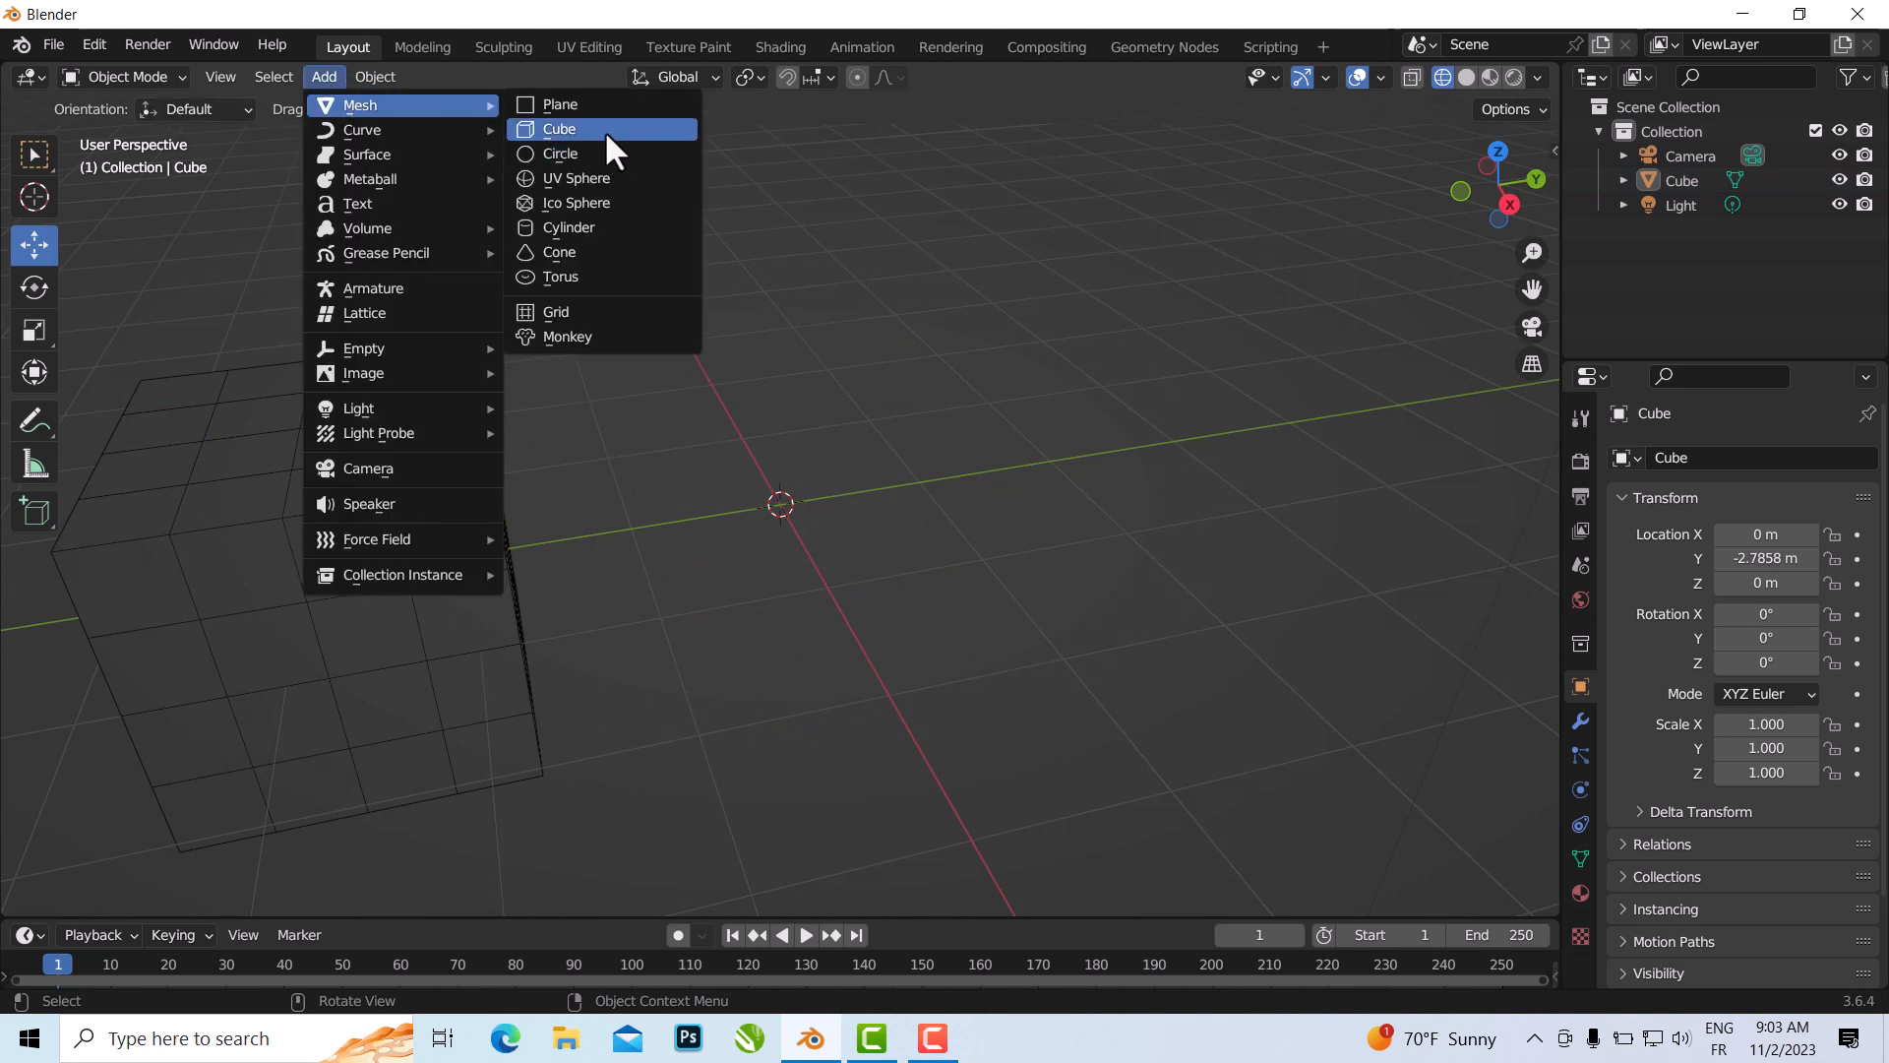
pyautogui.click(604, 130)
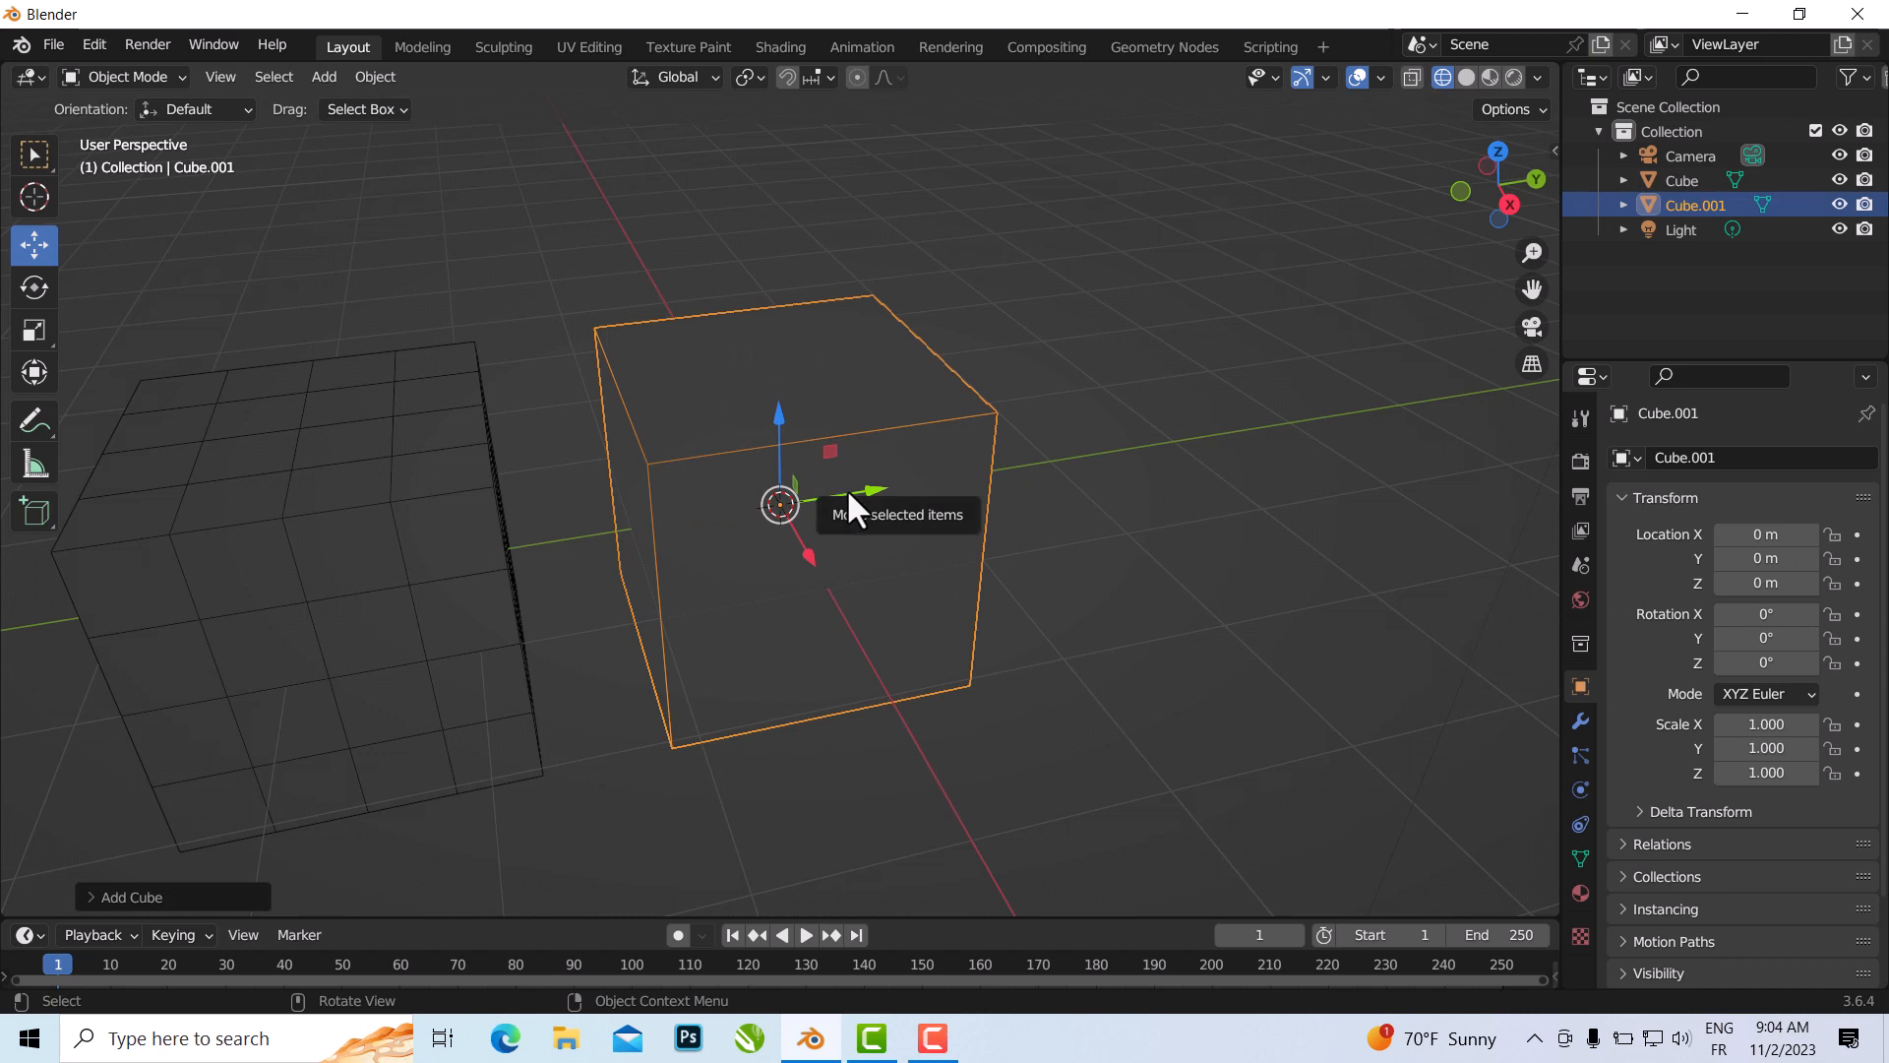
pyautogui.rightClick(828, 439)
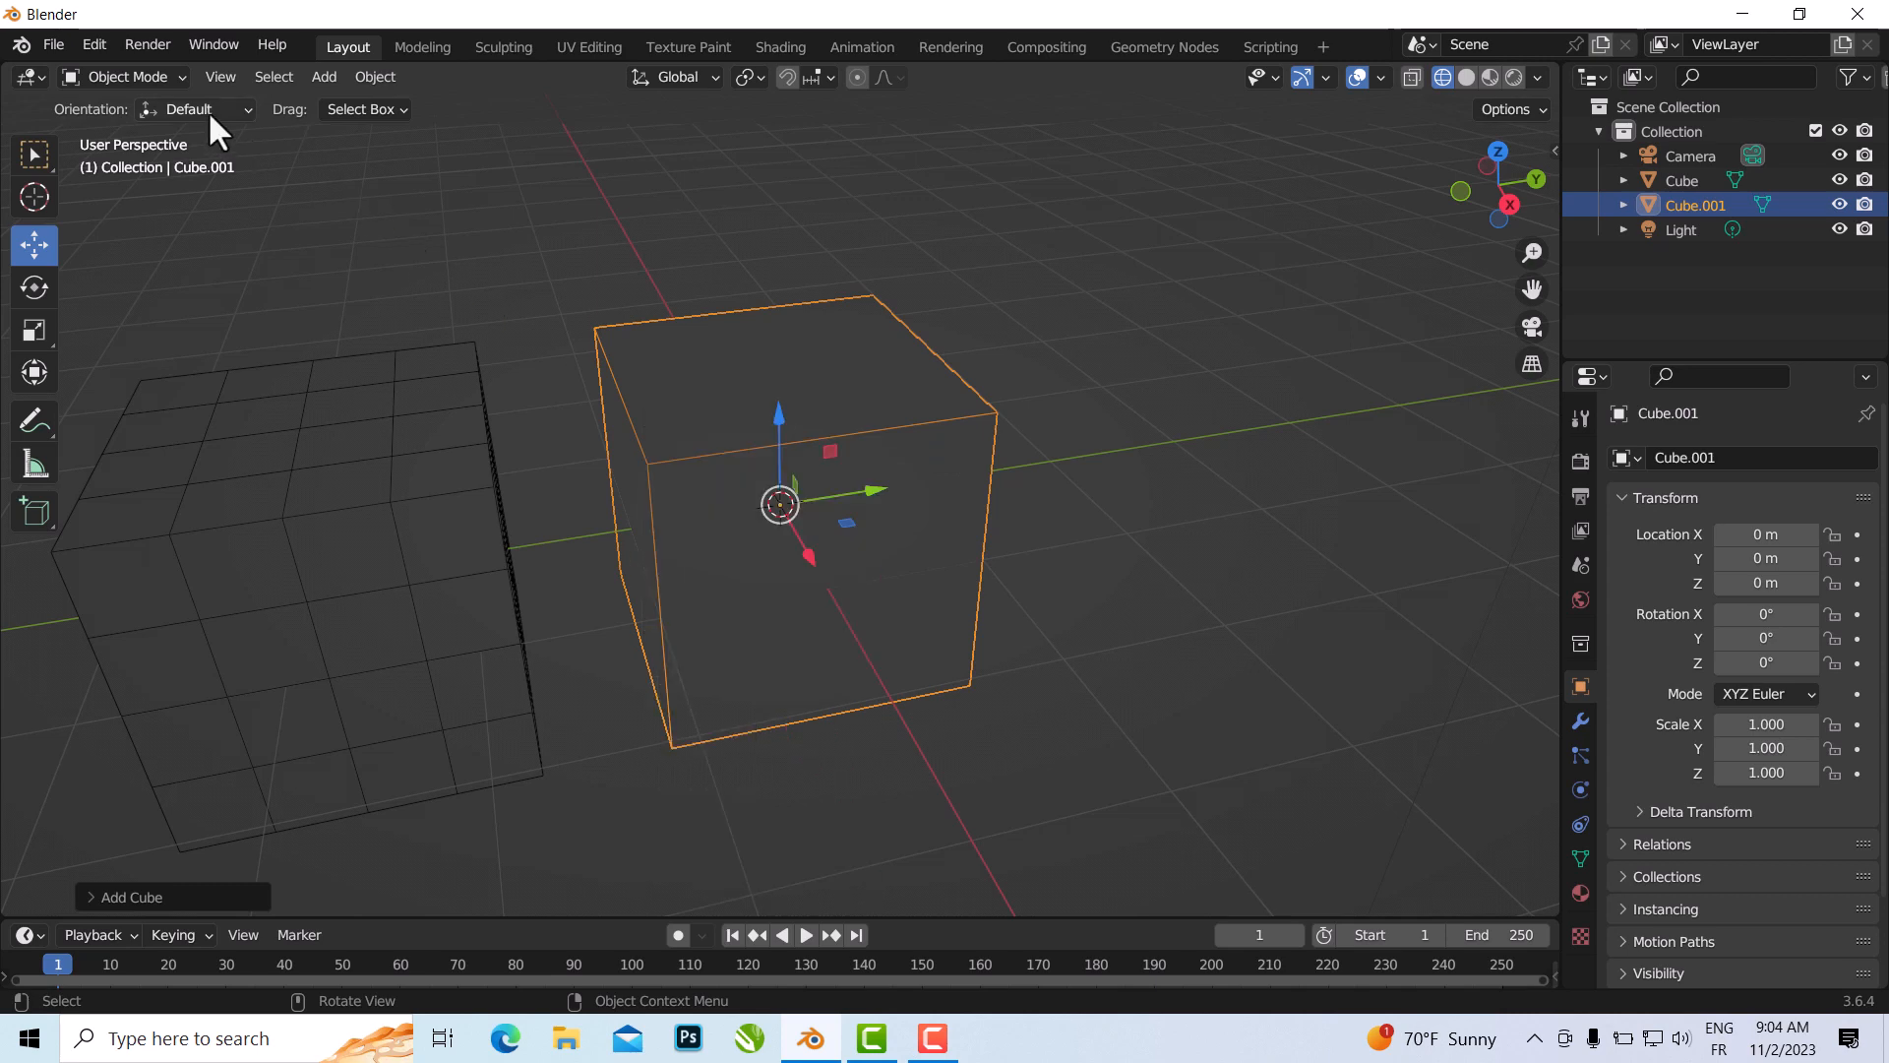
# - Subdivide the second cube's mesh once, then move the cube about 3.89 m along positive Y in Object Mode
pyautogui.click(155, 73)
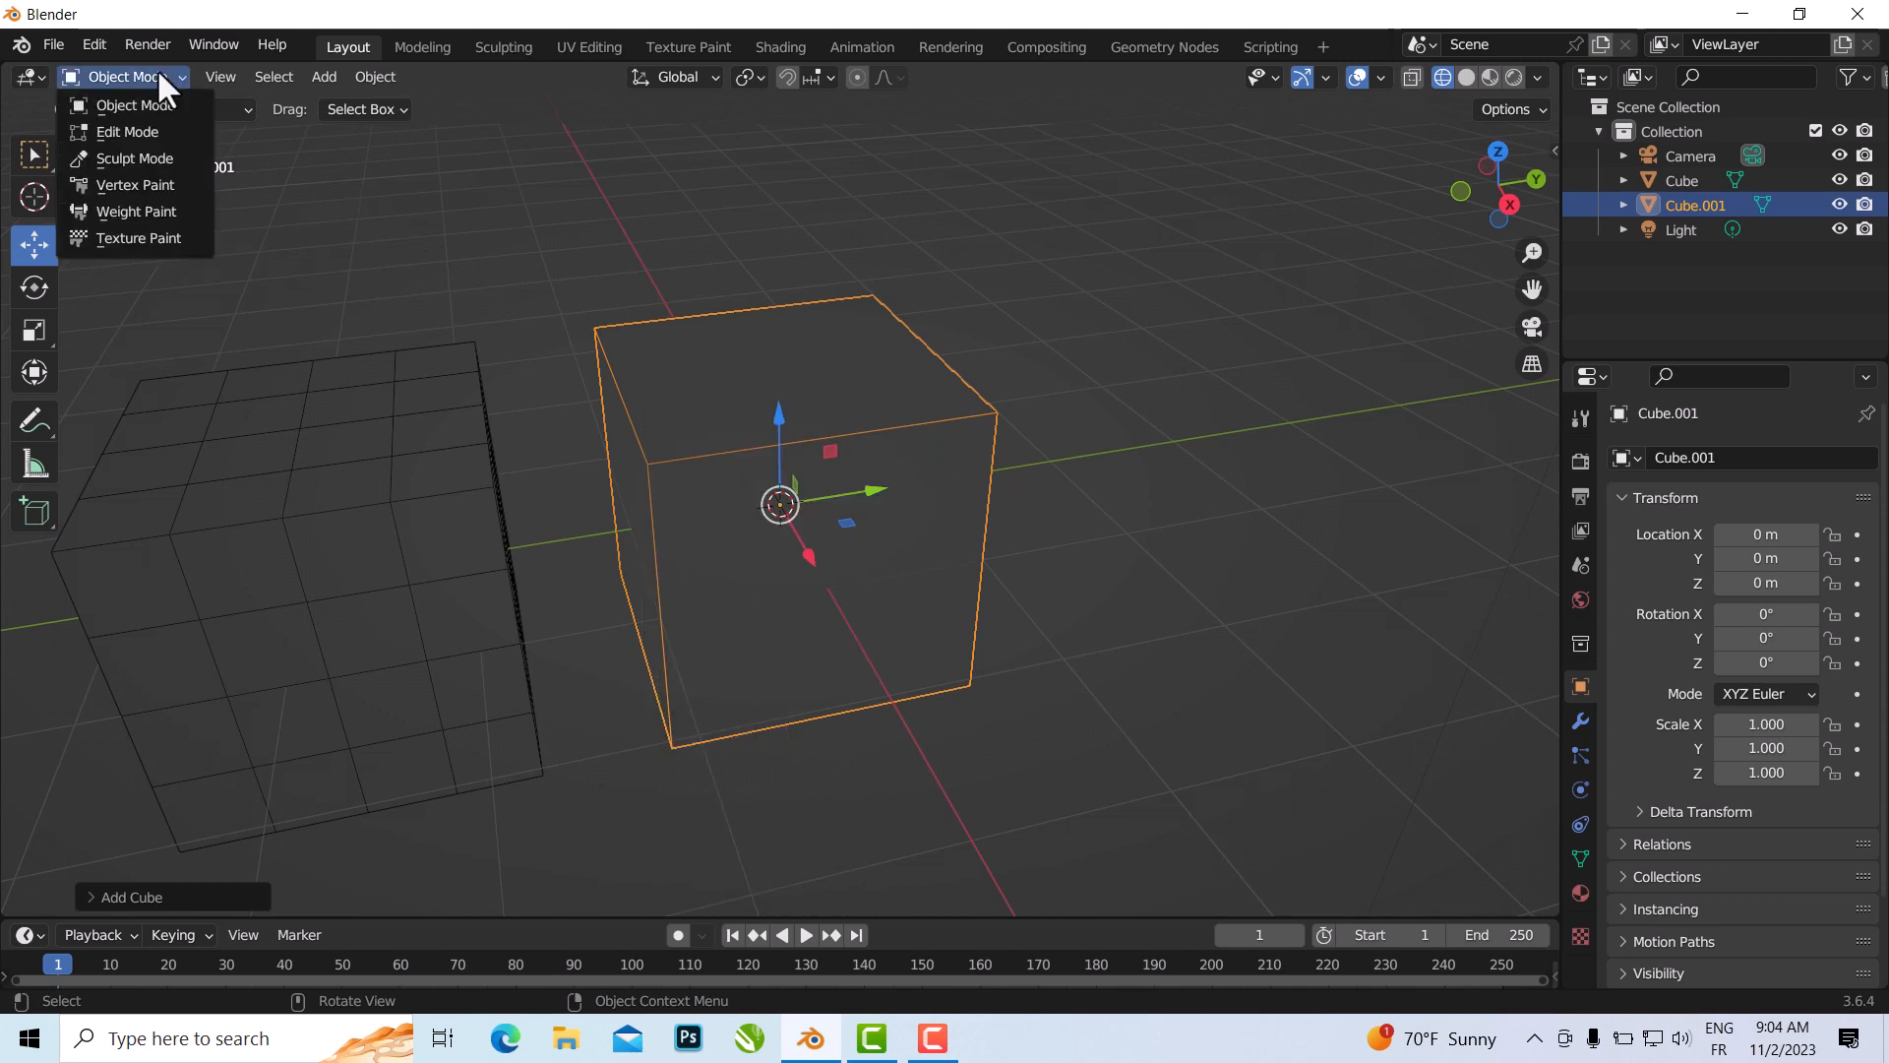
pyautogui.click(135, 130)
pyautogui.rightClick(743, 449)
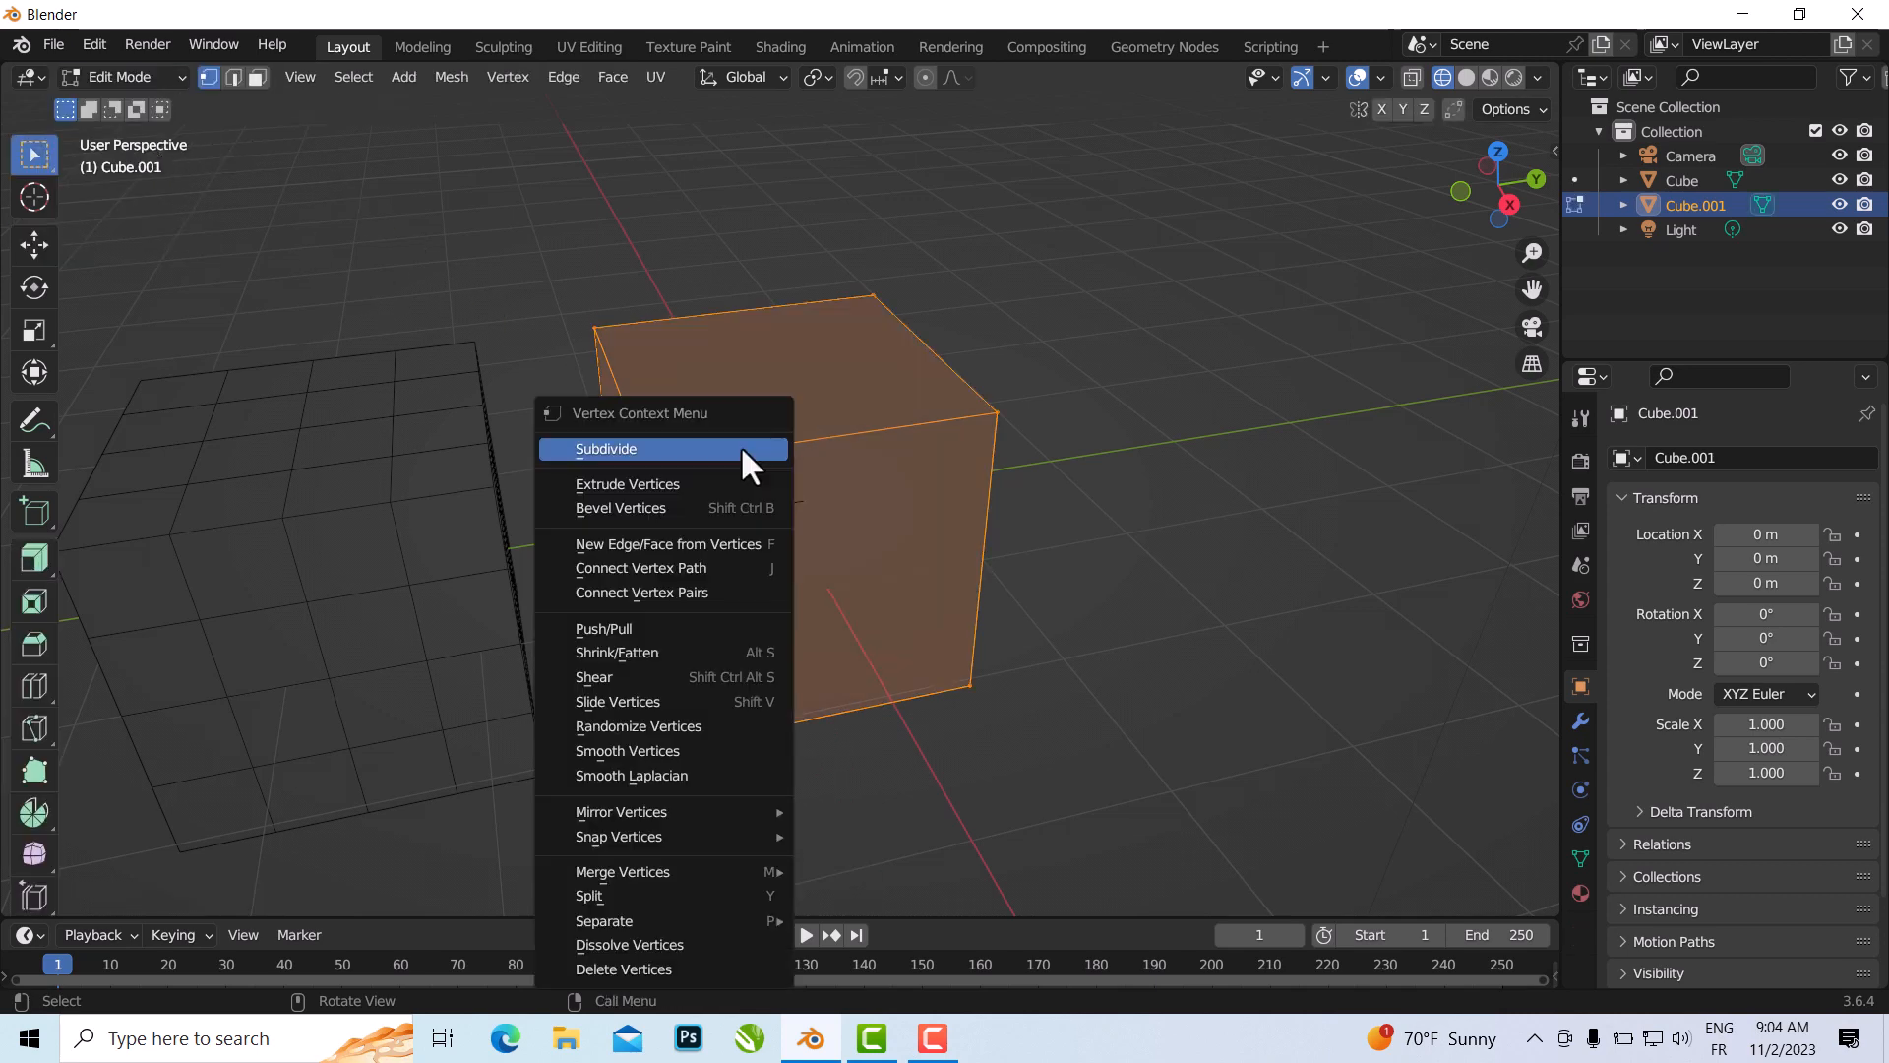
pyautogui.click(680, 458)
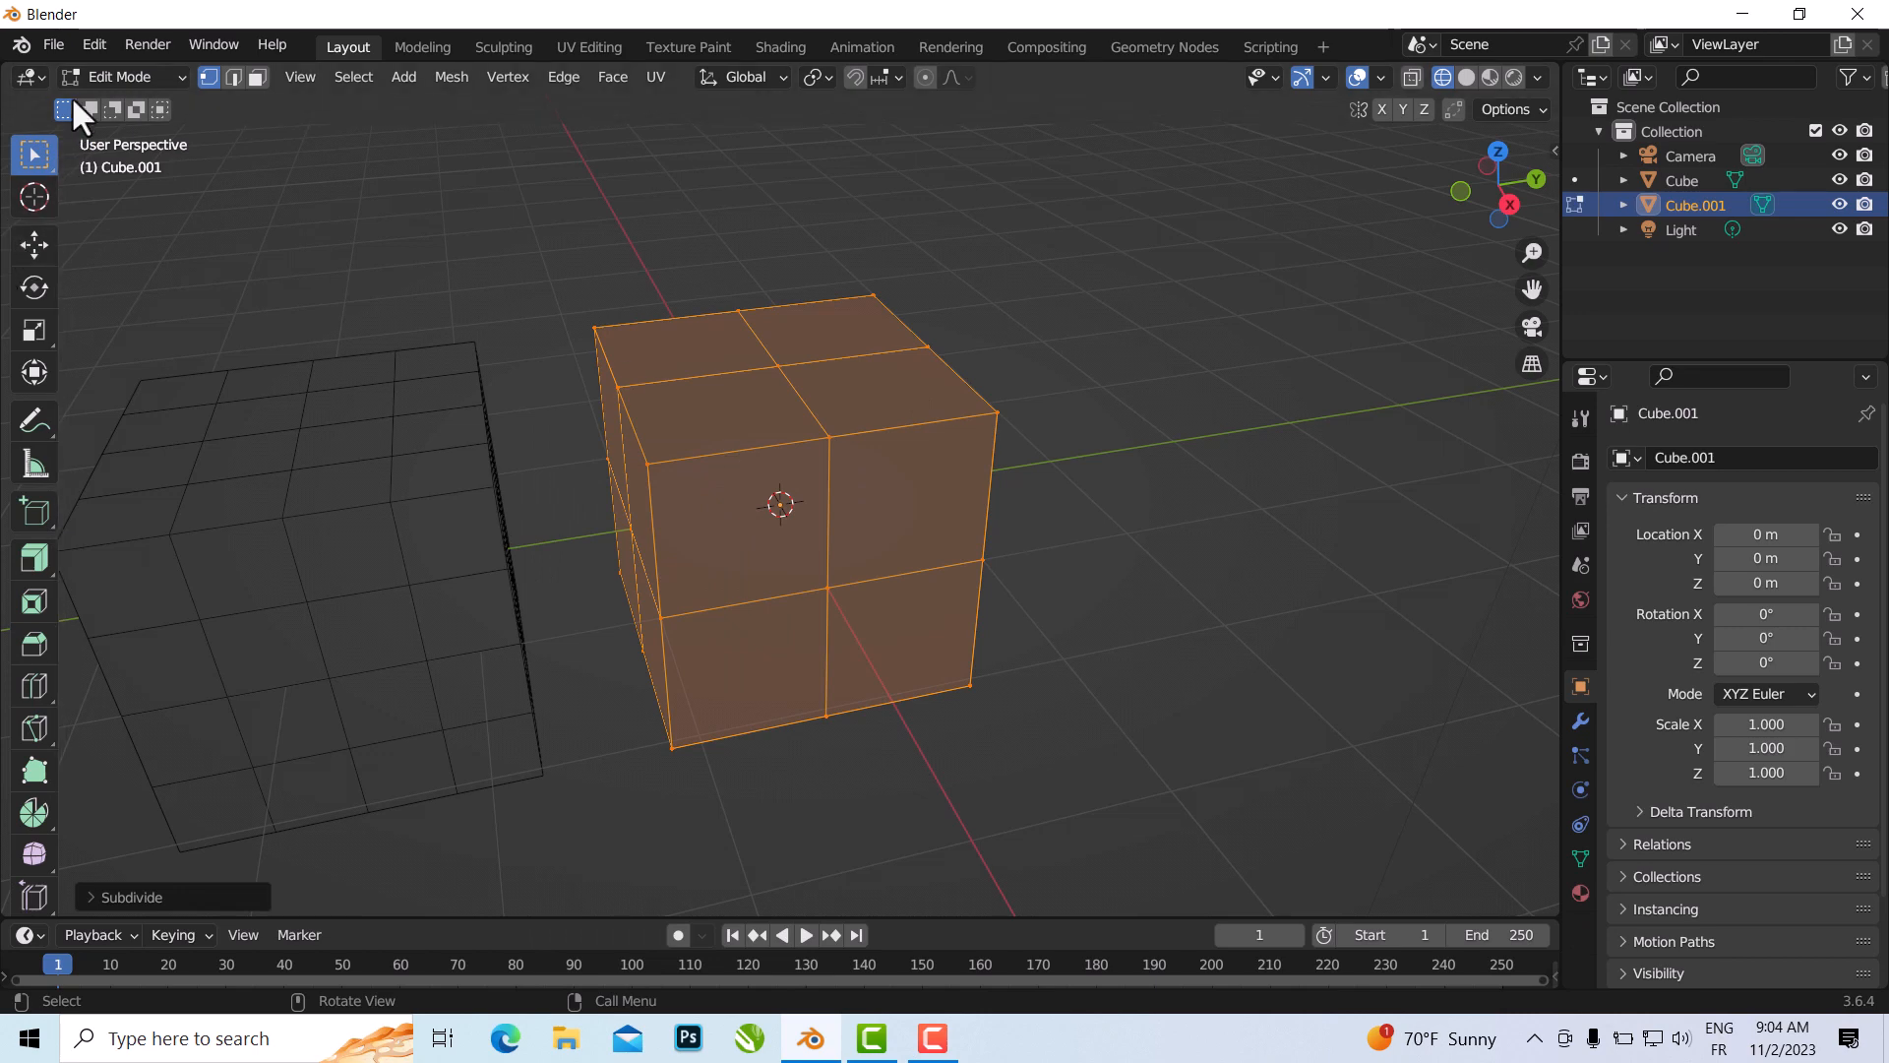
pyautogui.click(89, 75)
pyautogui.click(102, 108)
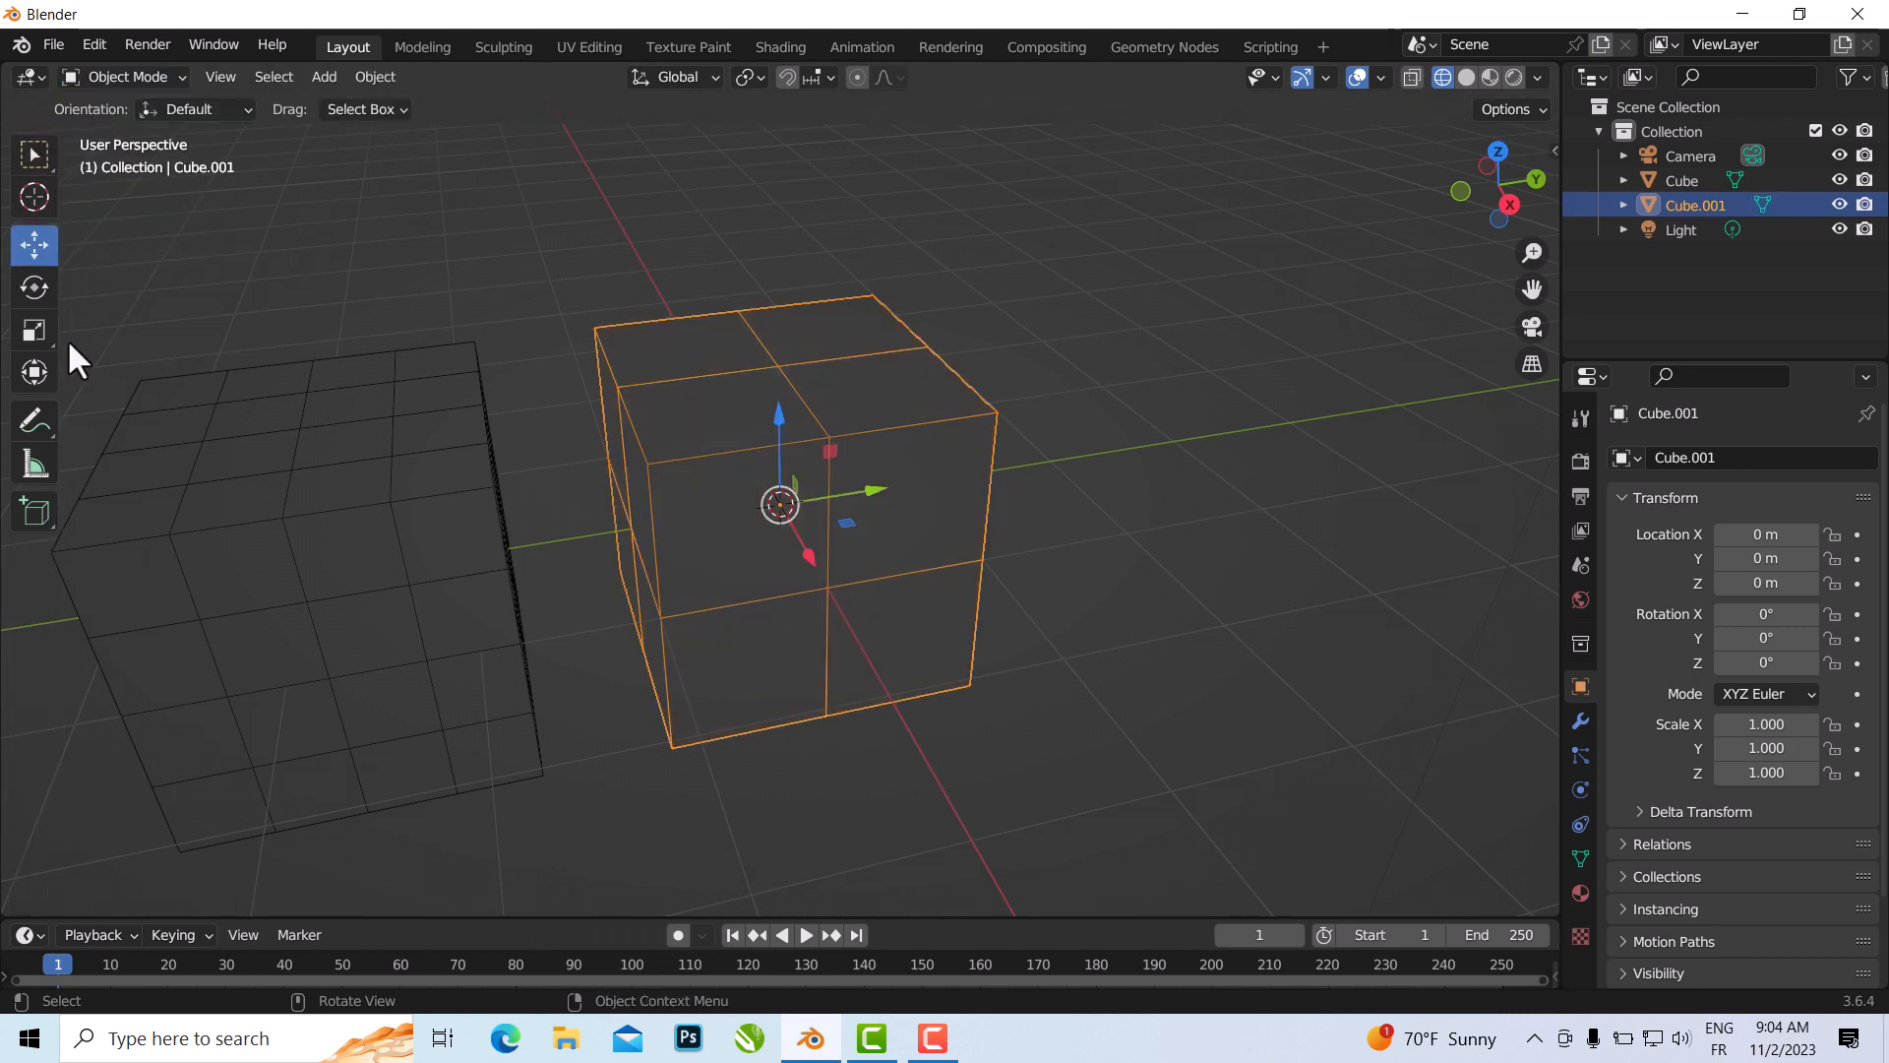
pyautogui.moveTo(854, 498); pyautogui.dragTo(1350, 417)
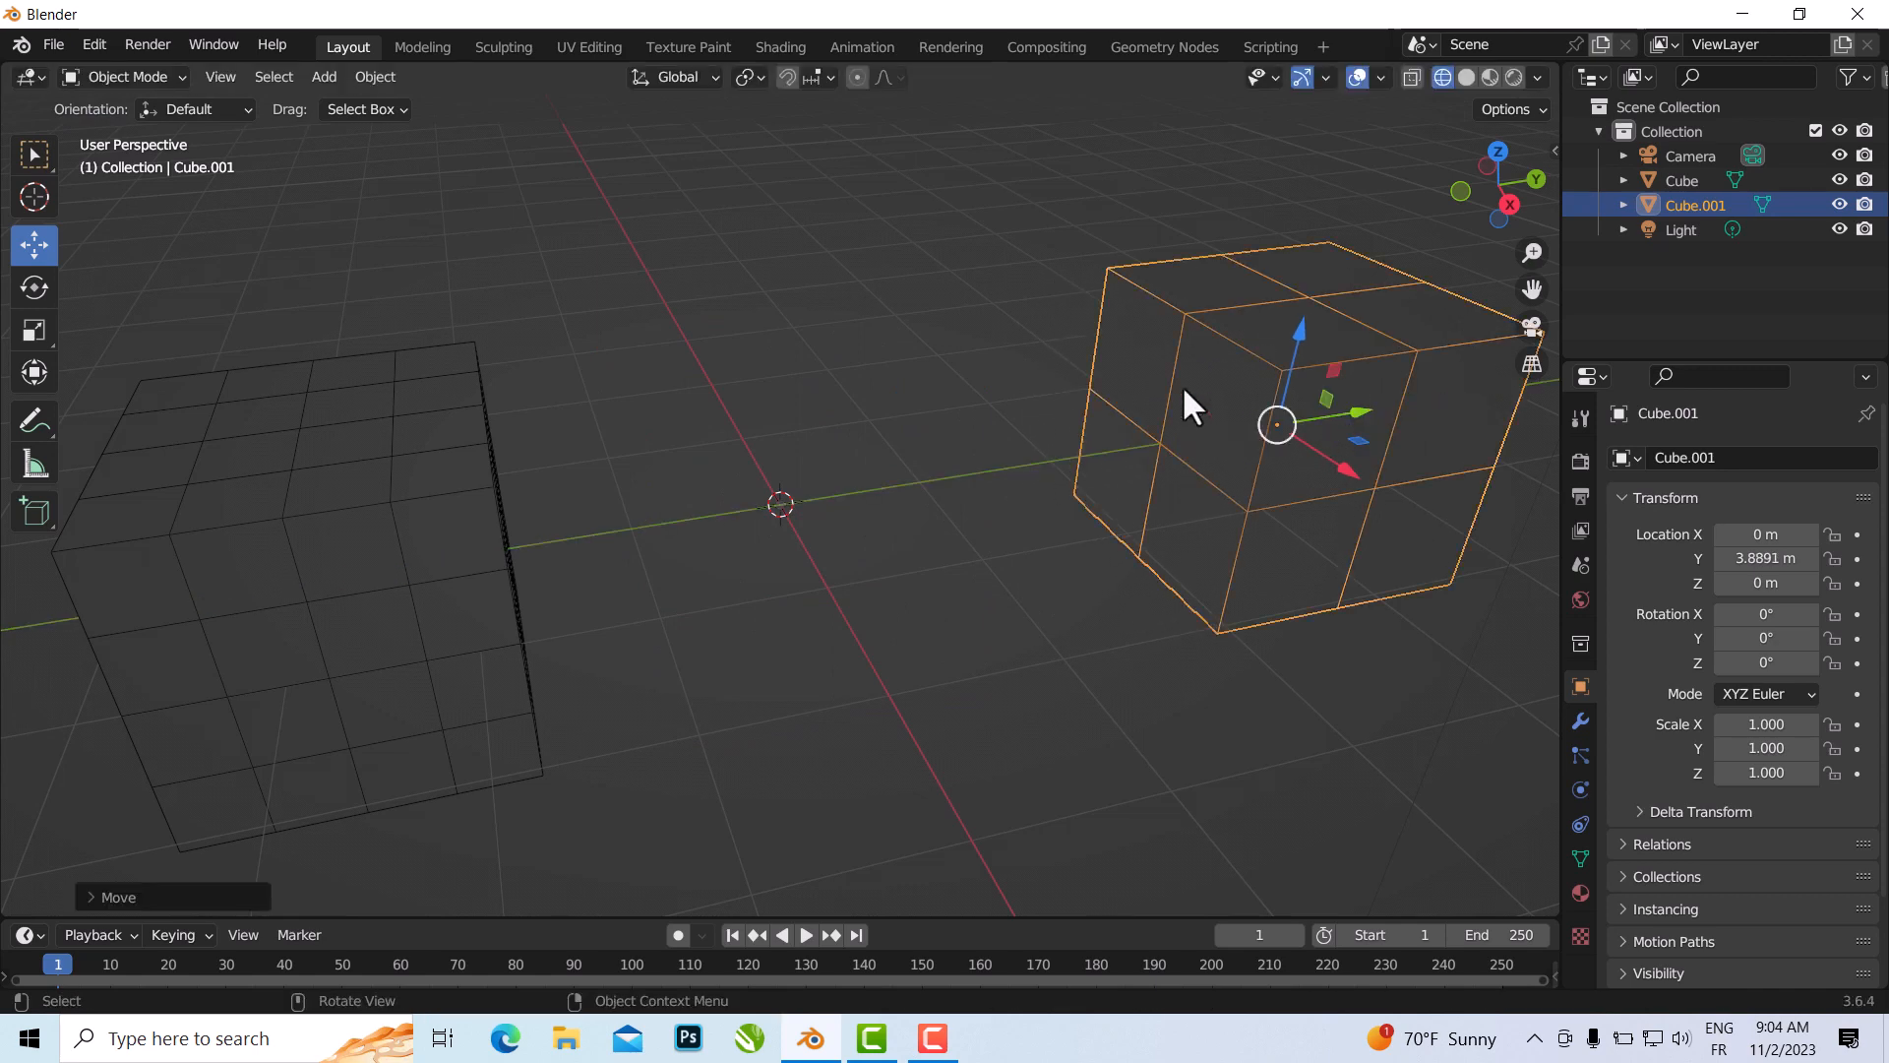
# - Add a third mesh cube at the origin and give it a Subdivision Surface modifier
pyautogui.click(333, 76)
pyautogui.moveTo(335, 98)
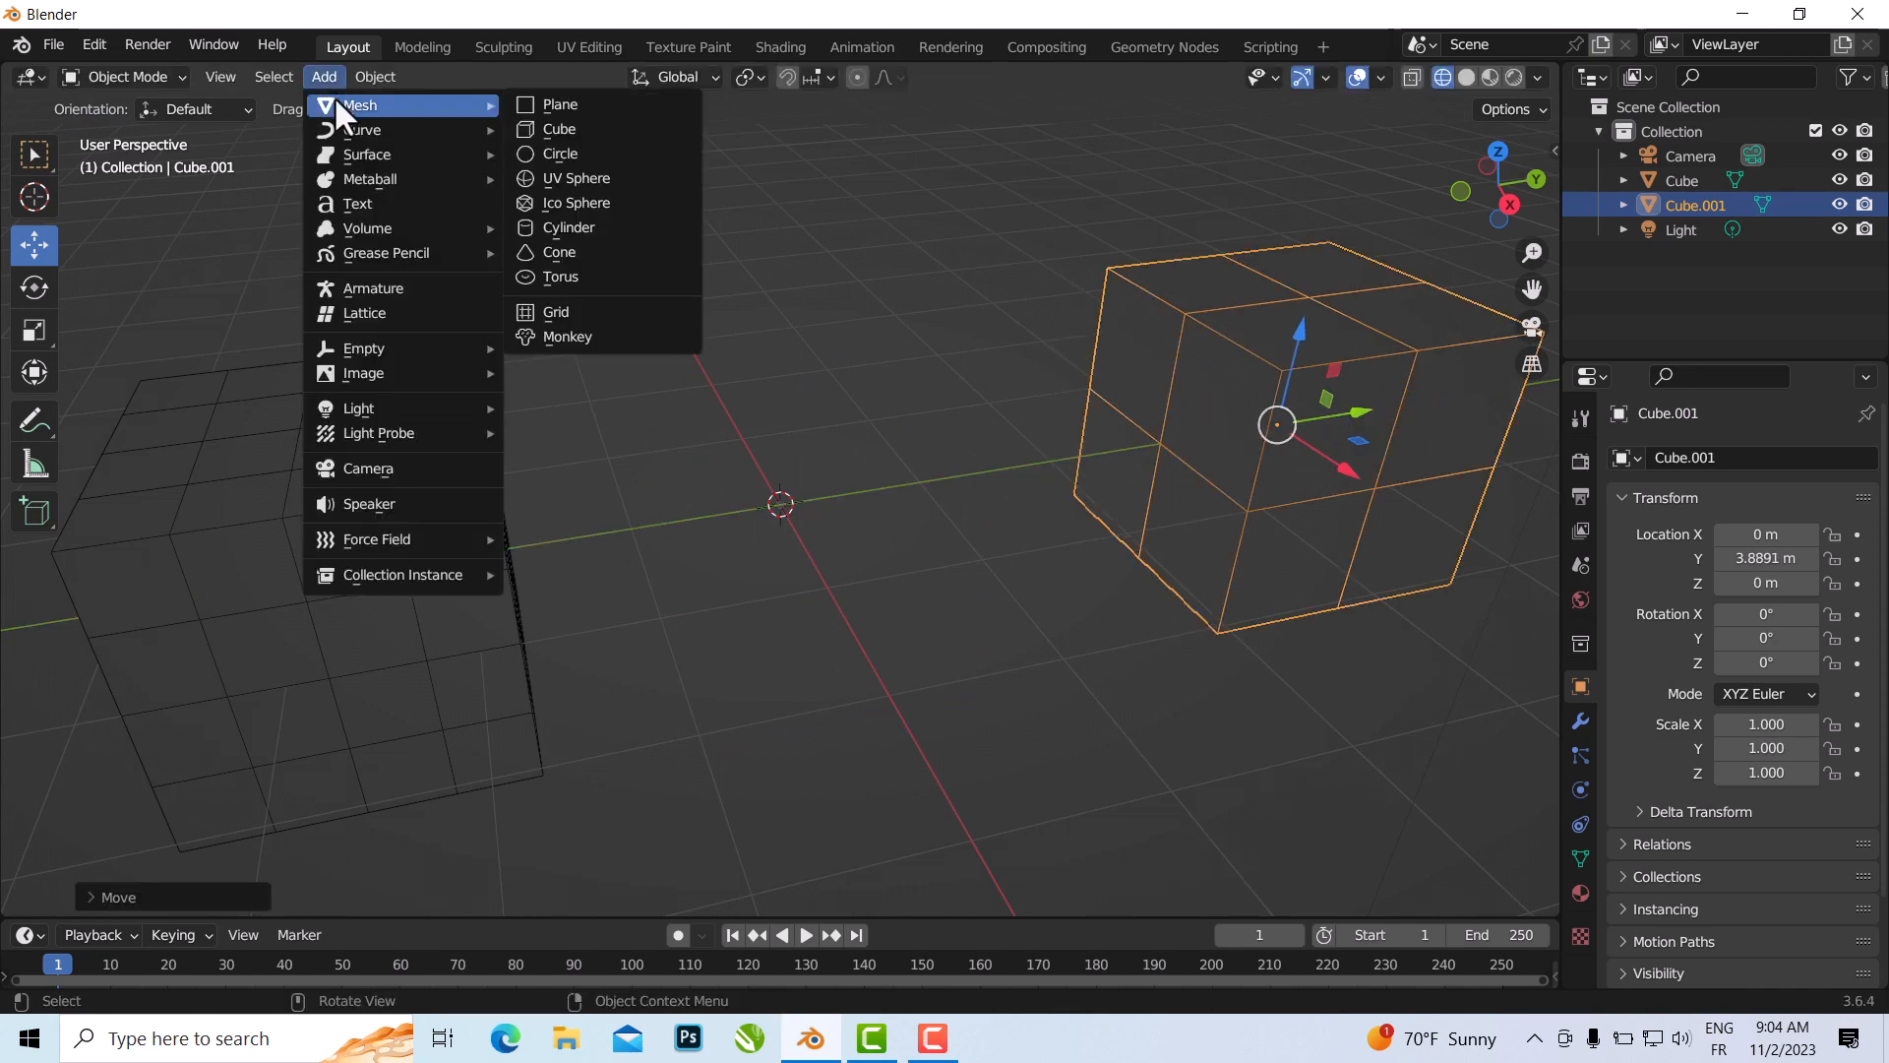
pyautogui.click(600, 128)
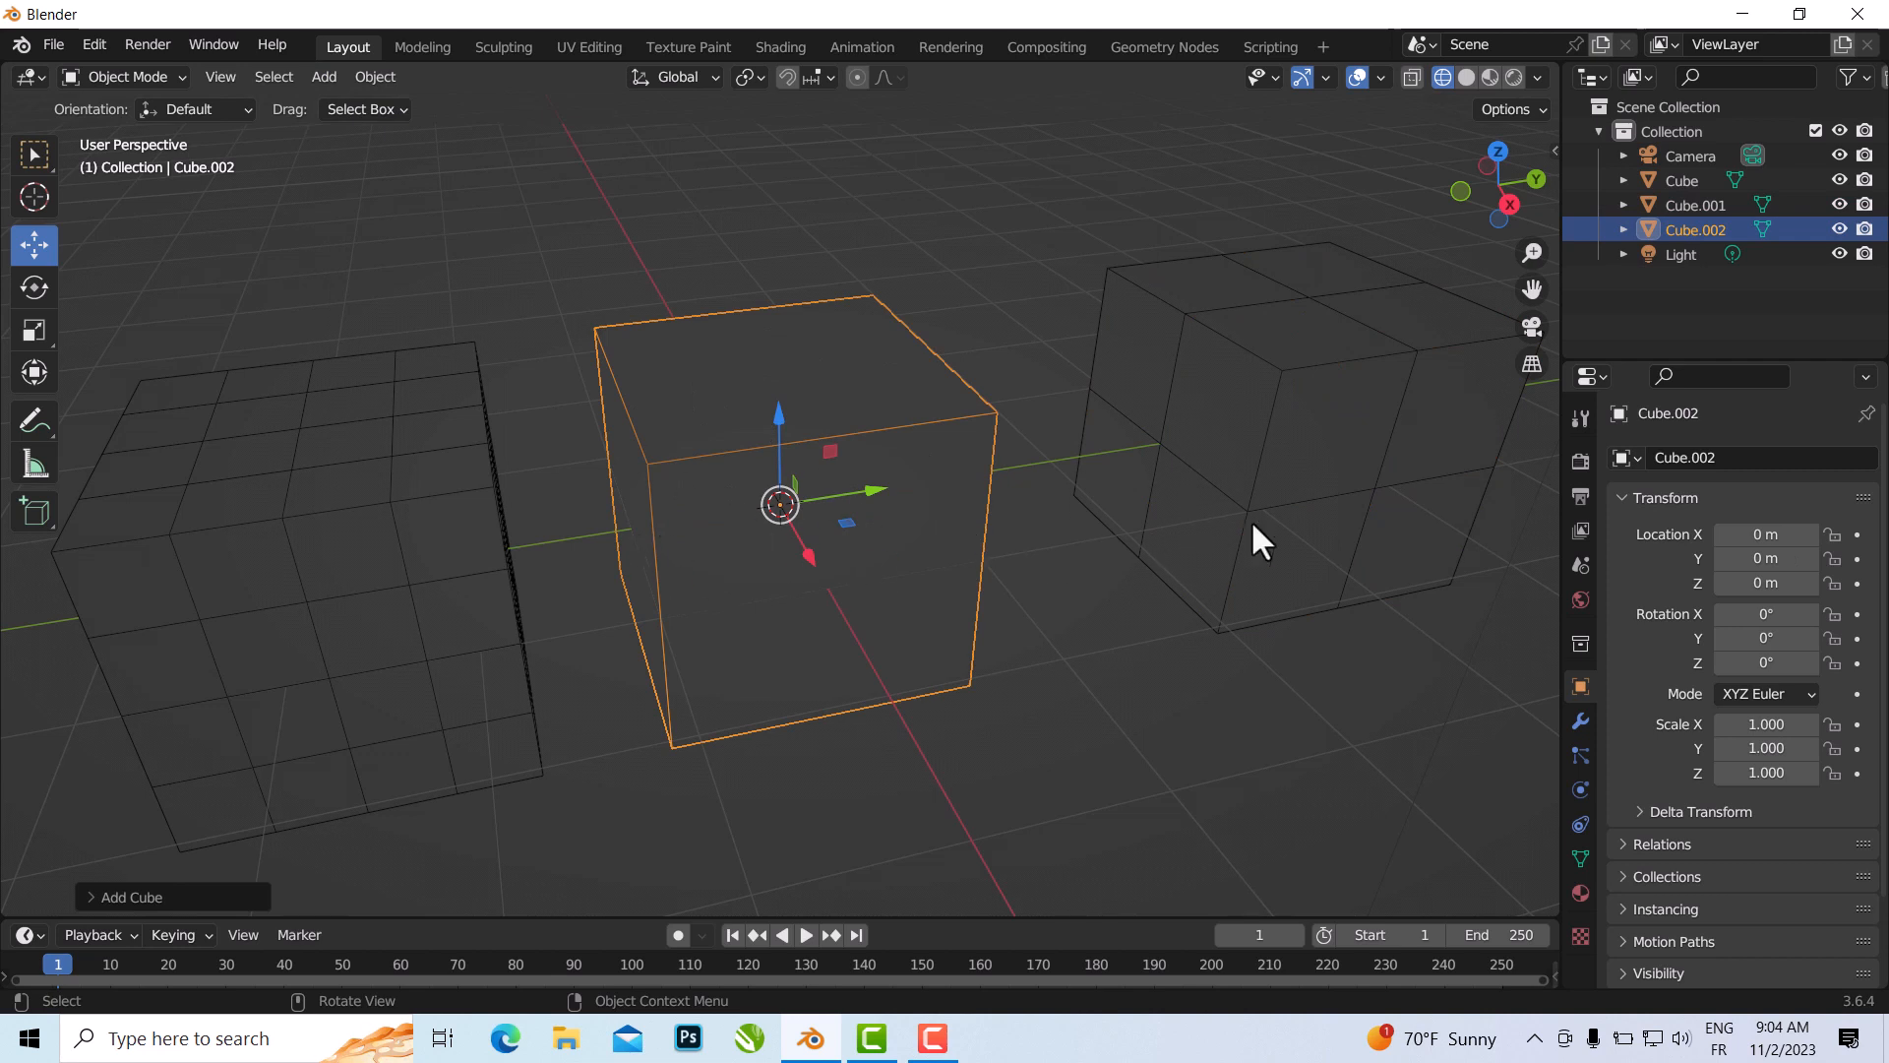
pyautogui.click(1582, 723)
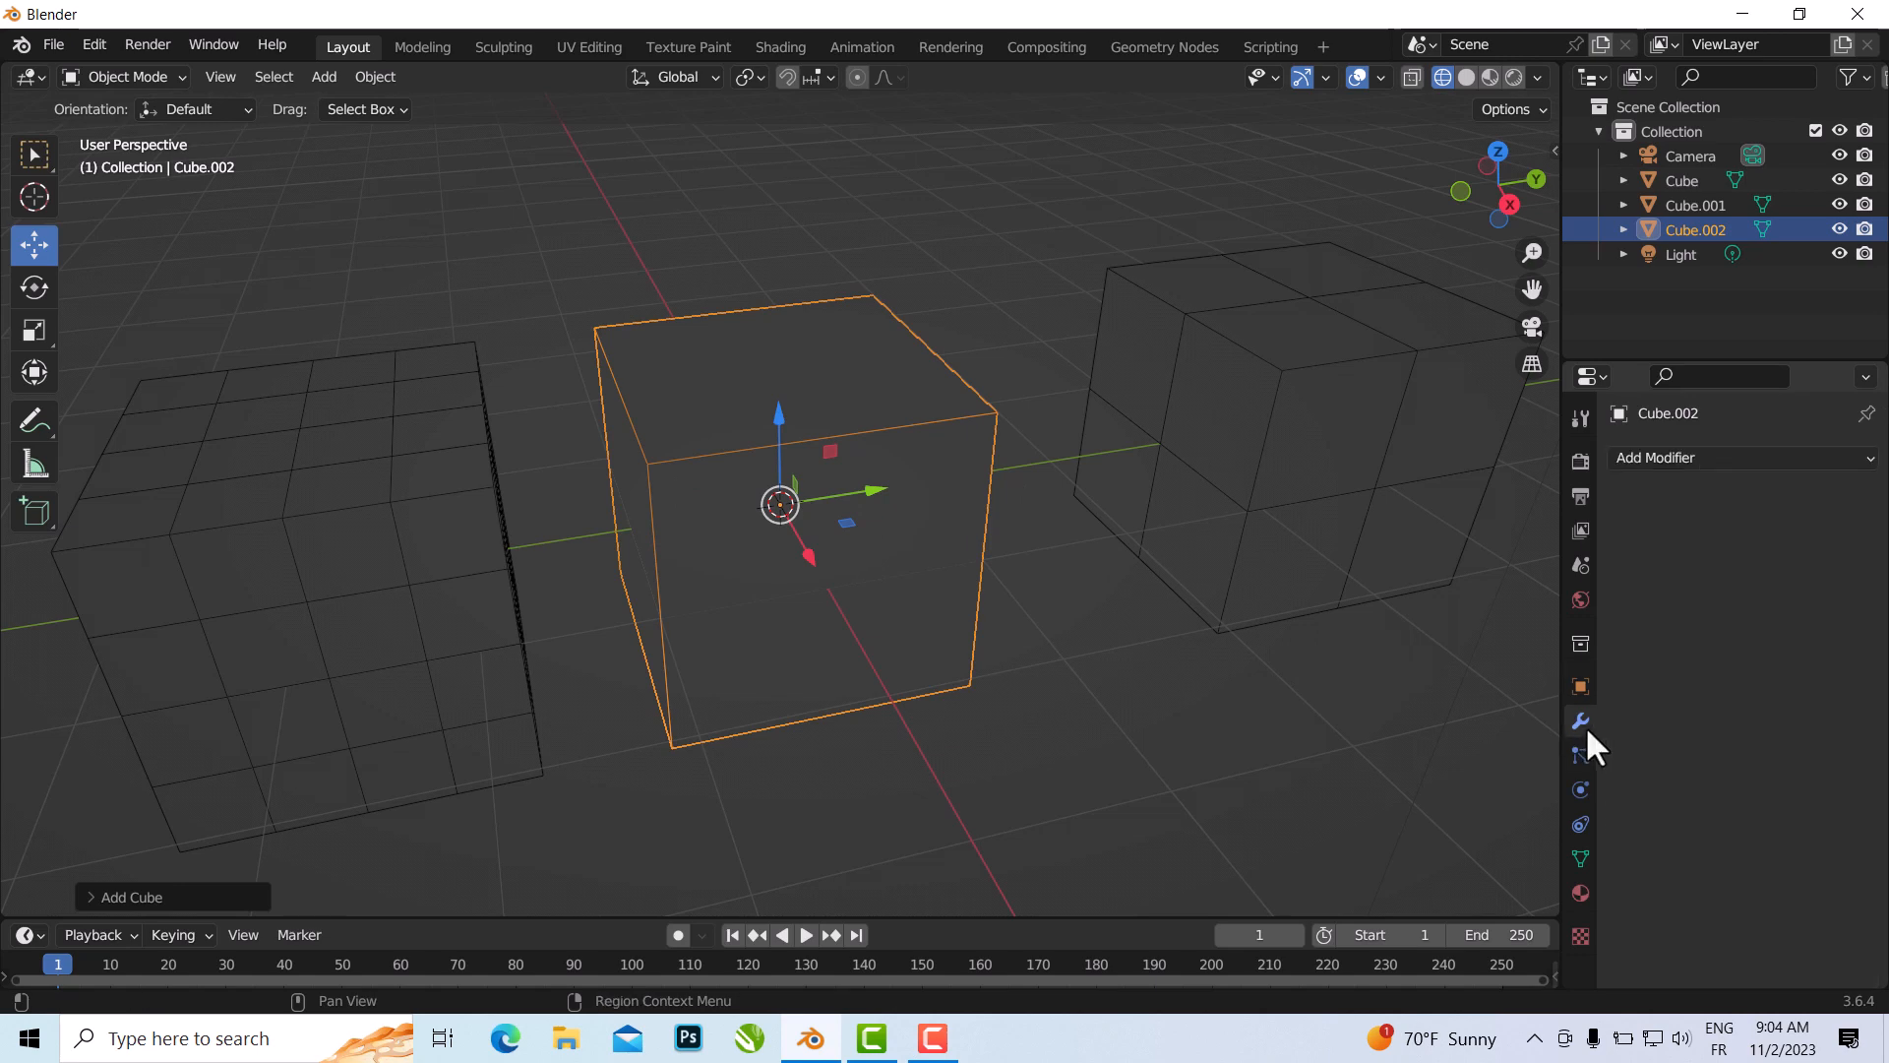
pyautogui.click(1659, 459)
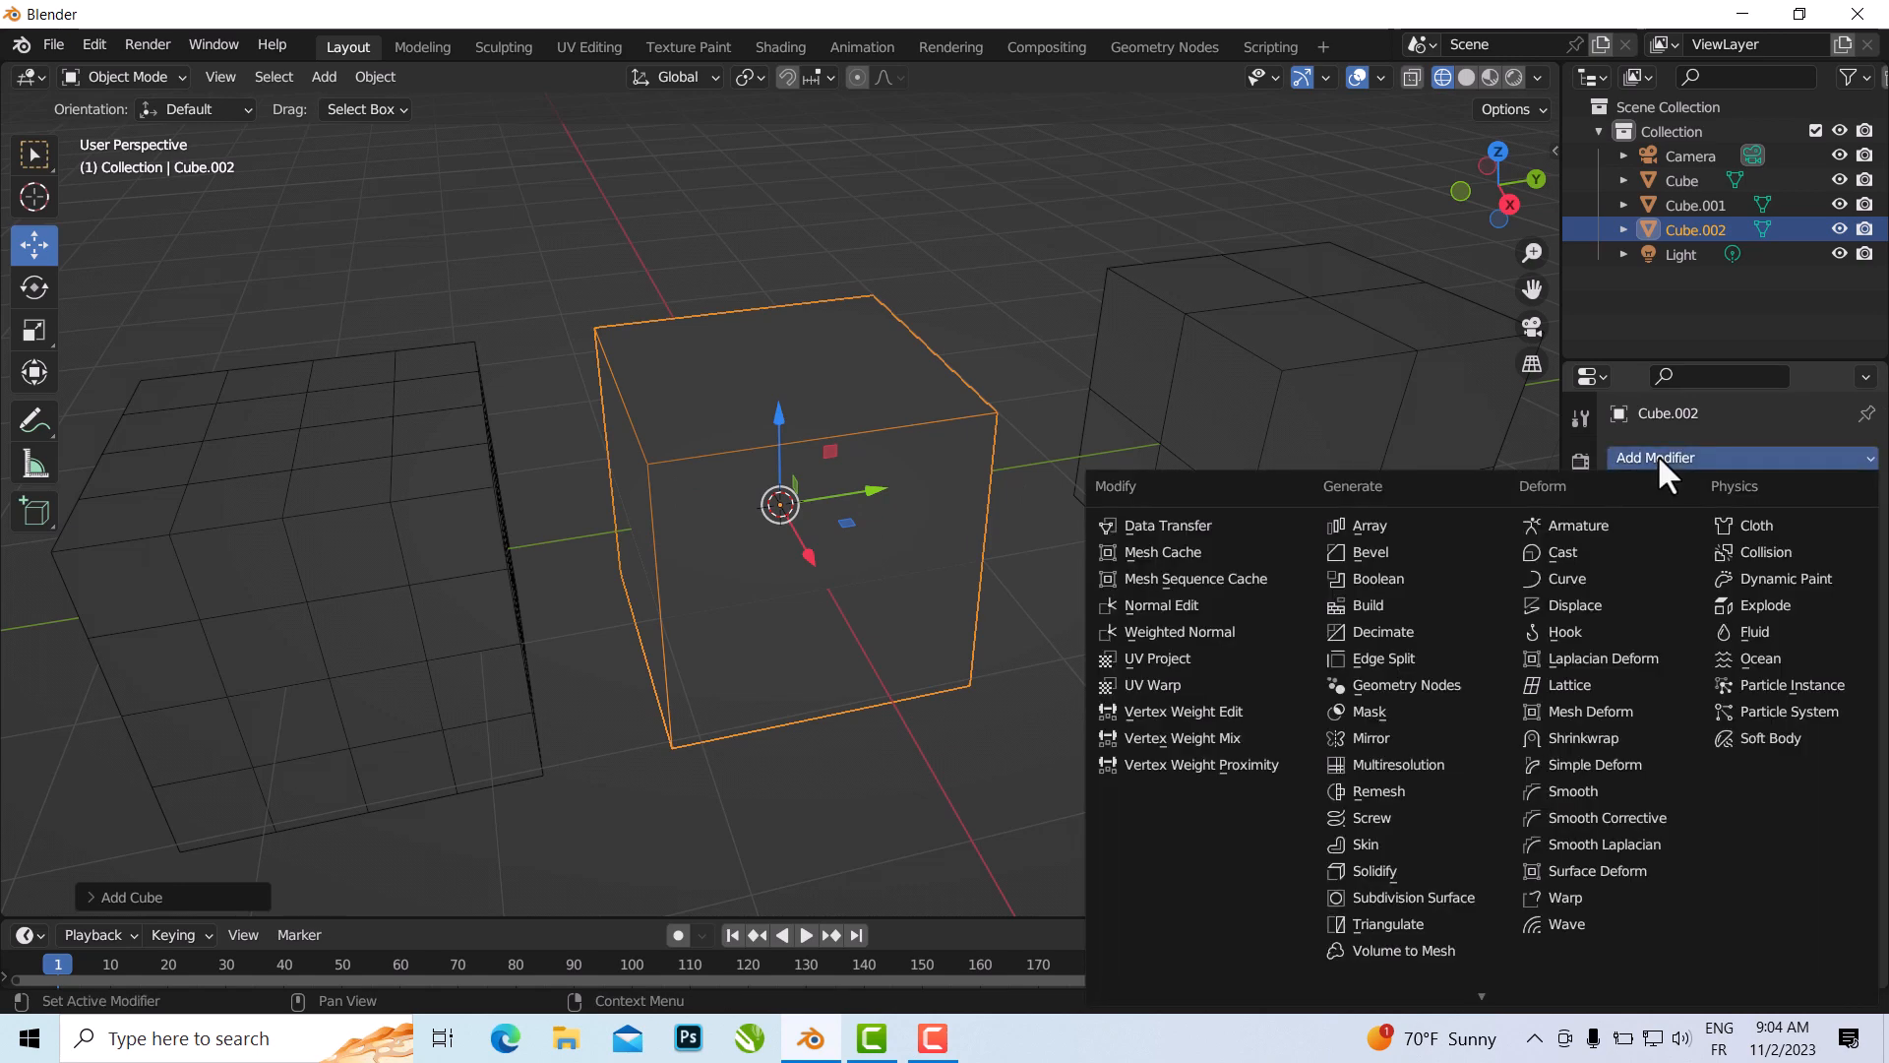
pyautogui.click(1468, 898)
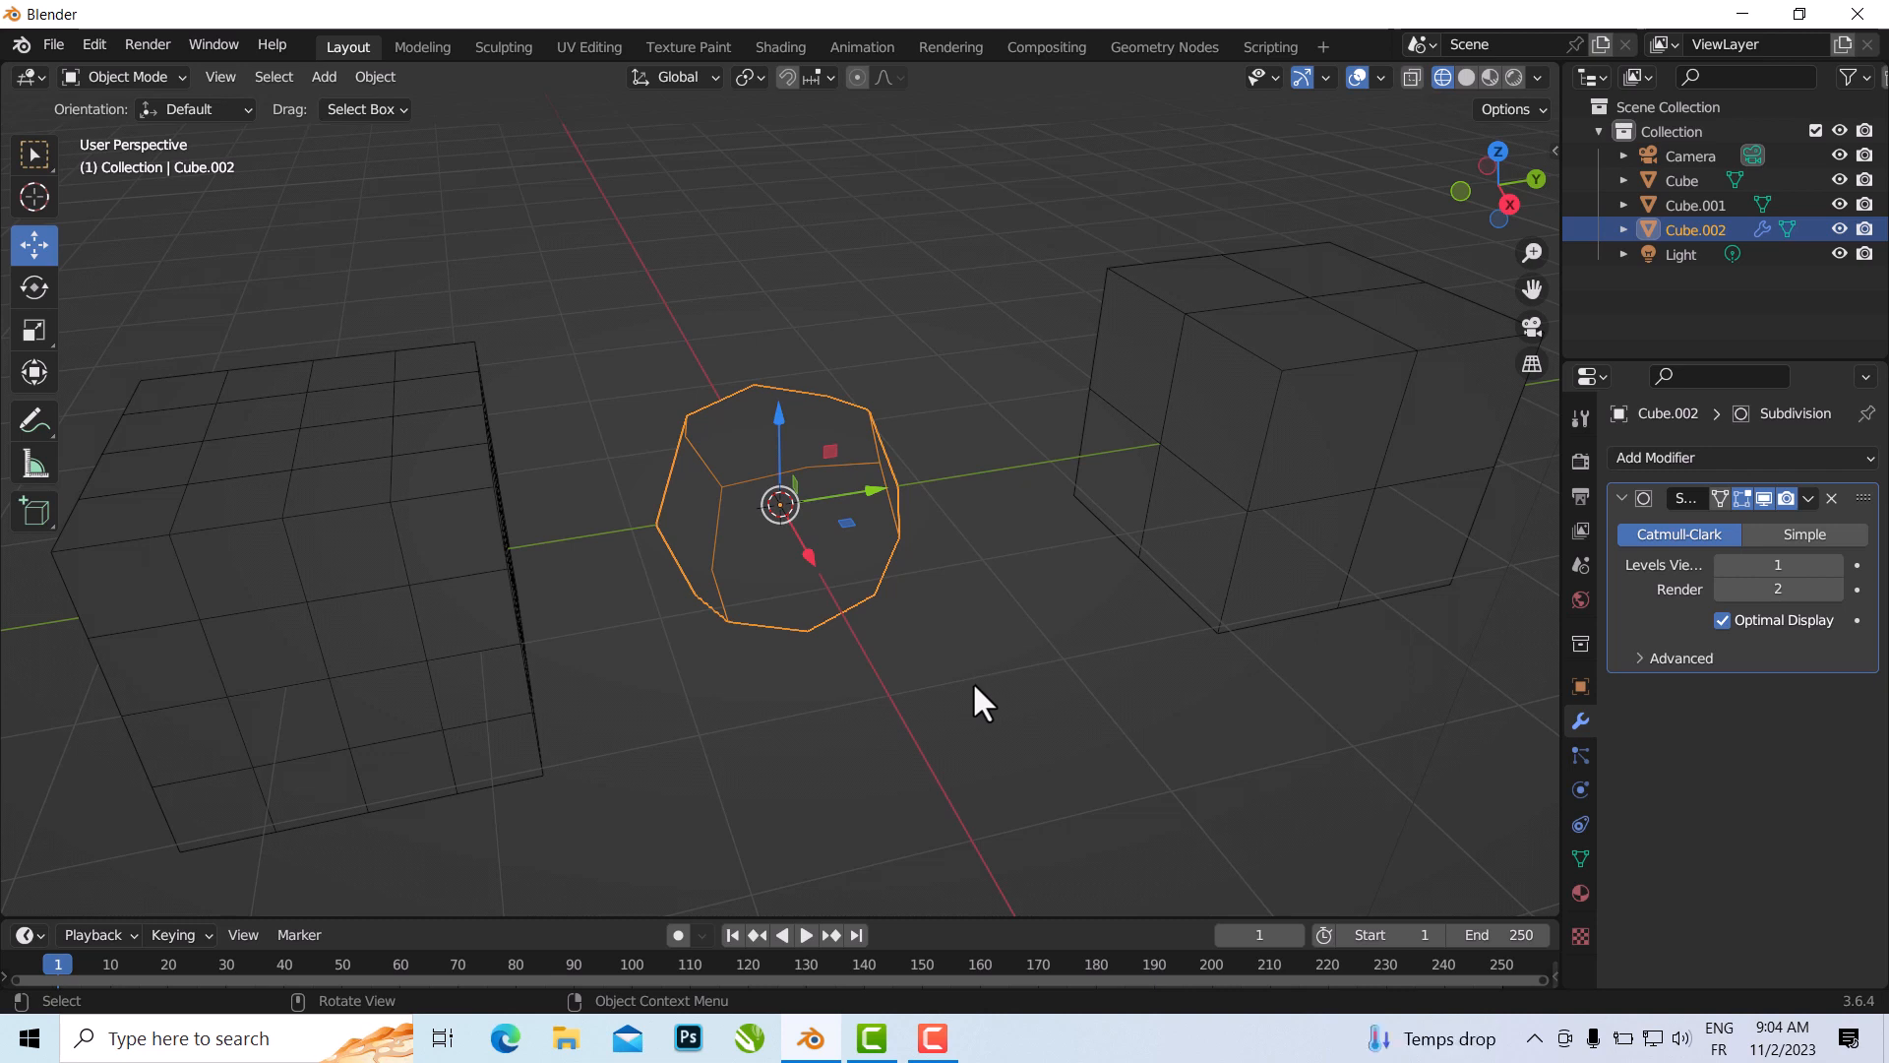
# - Examine the middle cube's smoothed wireframe up close from several angles, selected and deselected
pyautogui.click(907, 692)
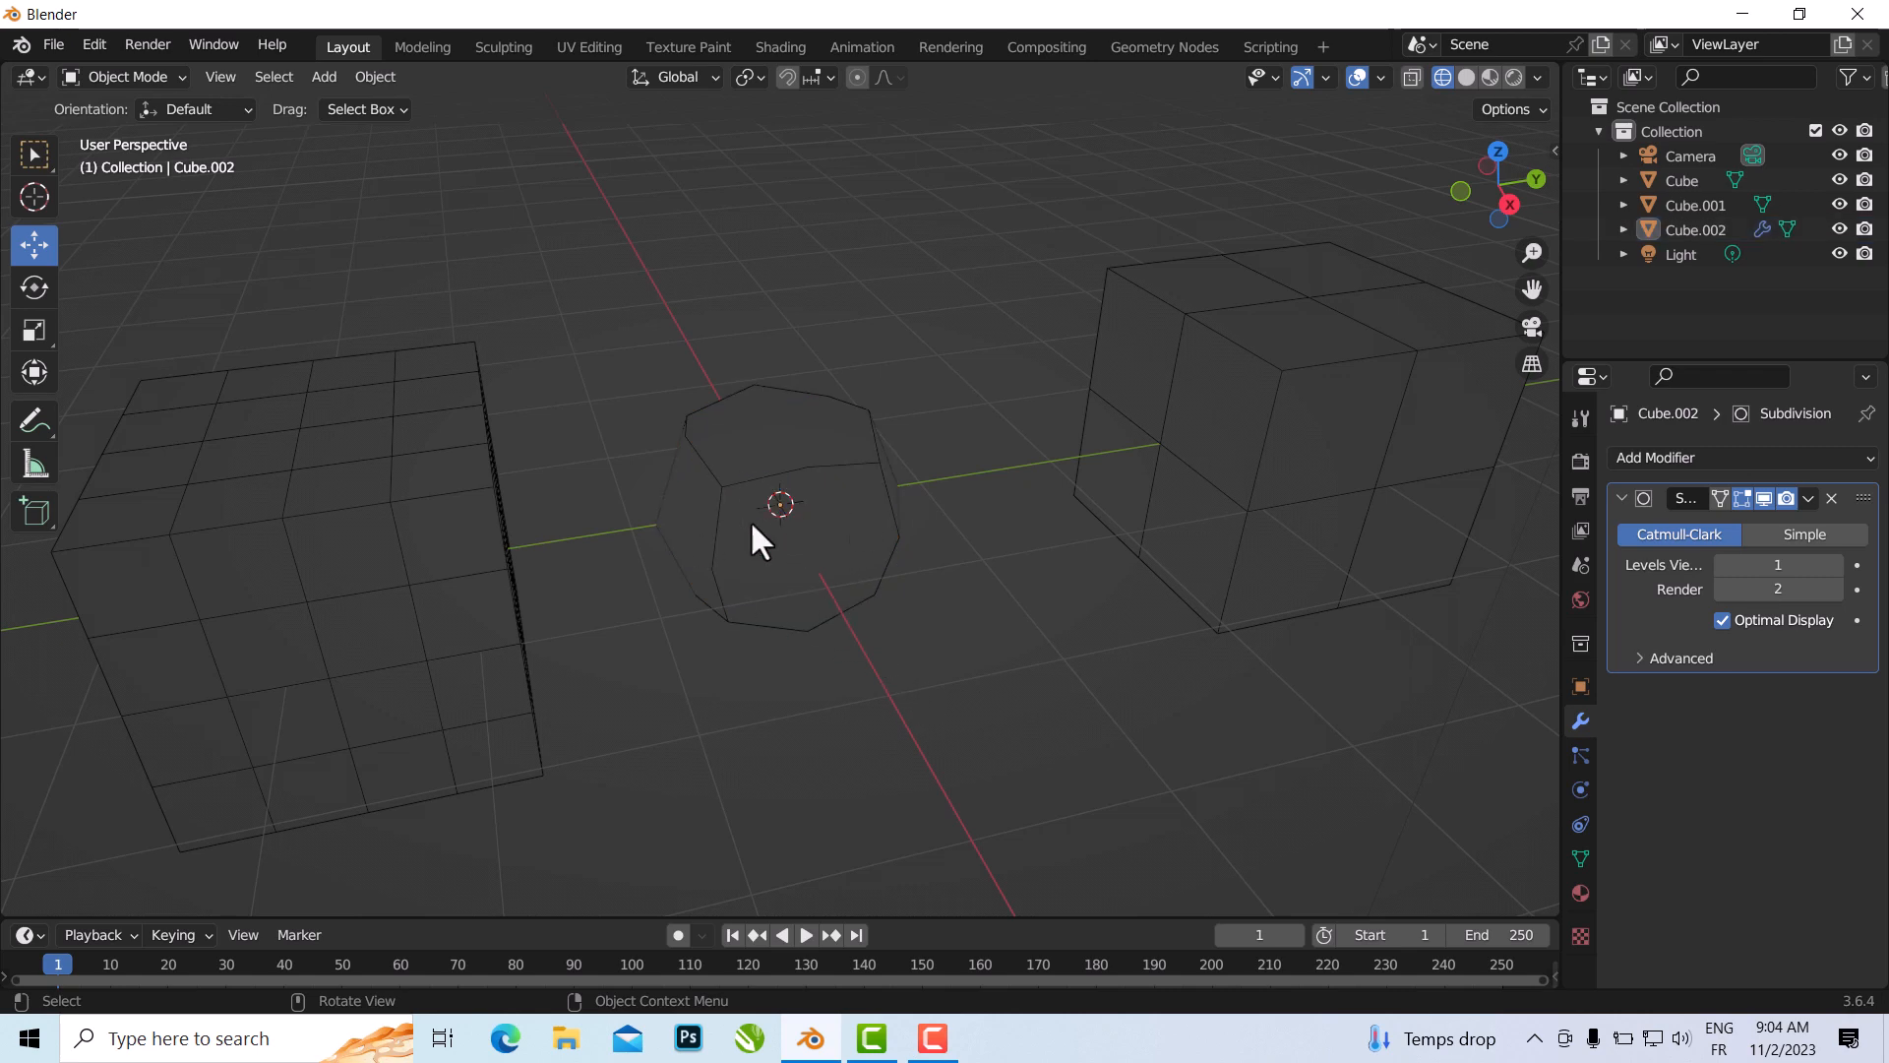
pyautogui.click(797, 469)
pyautogui.scroll(3, 858, 598)
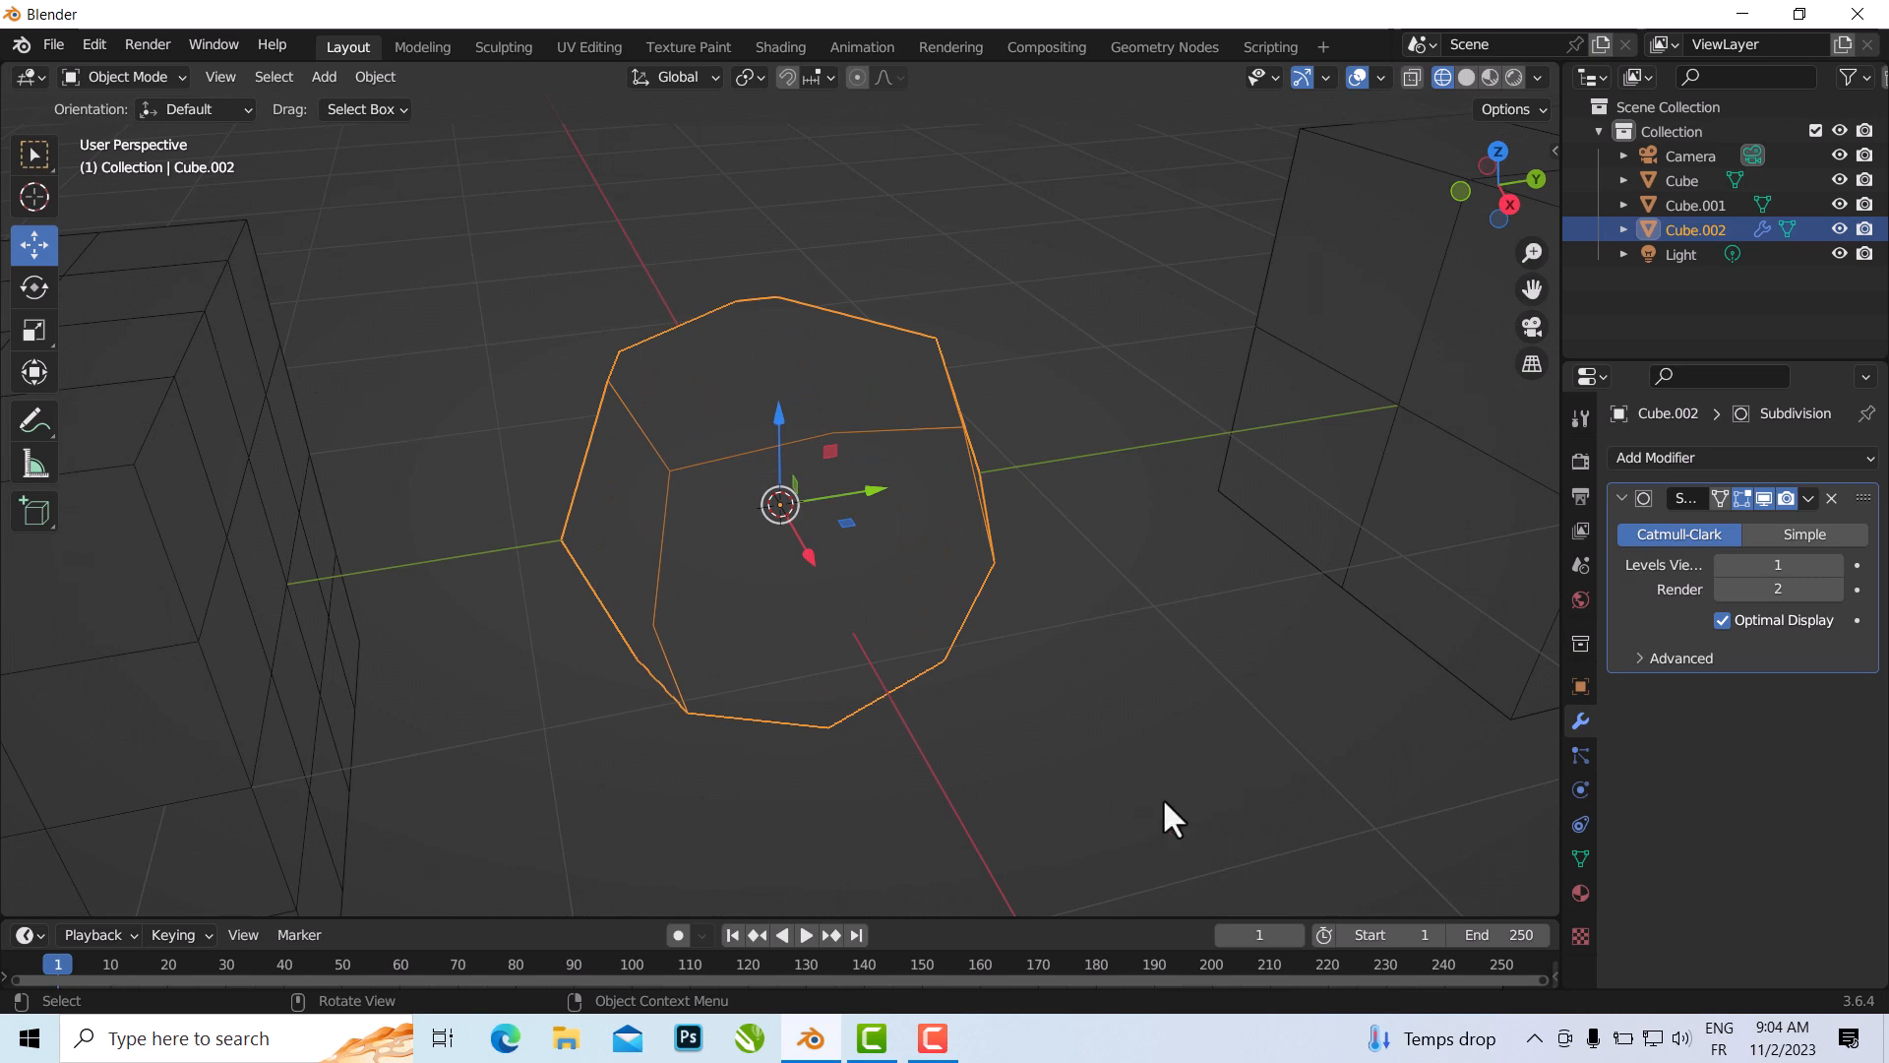
pyautogui.moveTo(1164, 802); pyautogui.dragTo(1036, 645, button='middle')
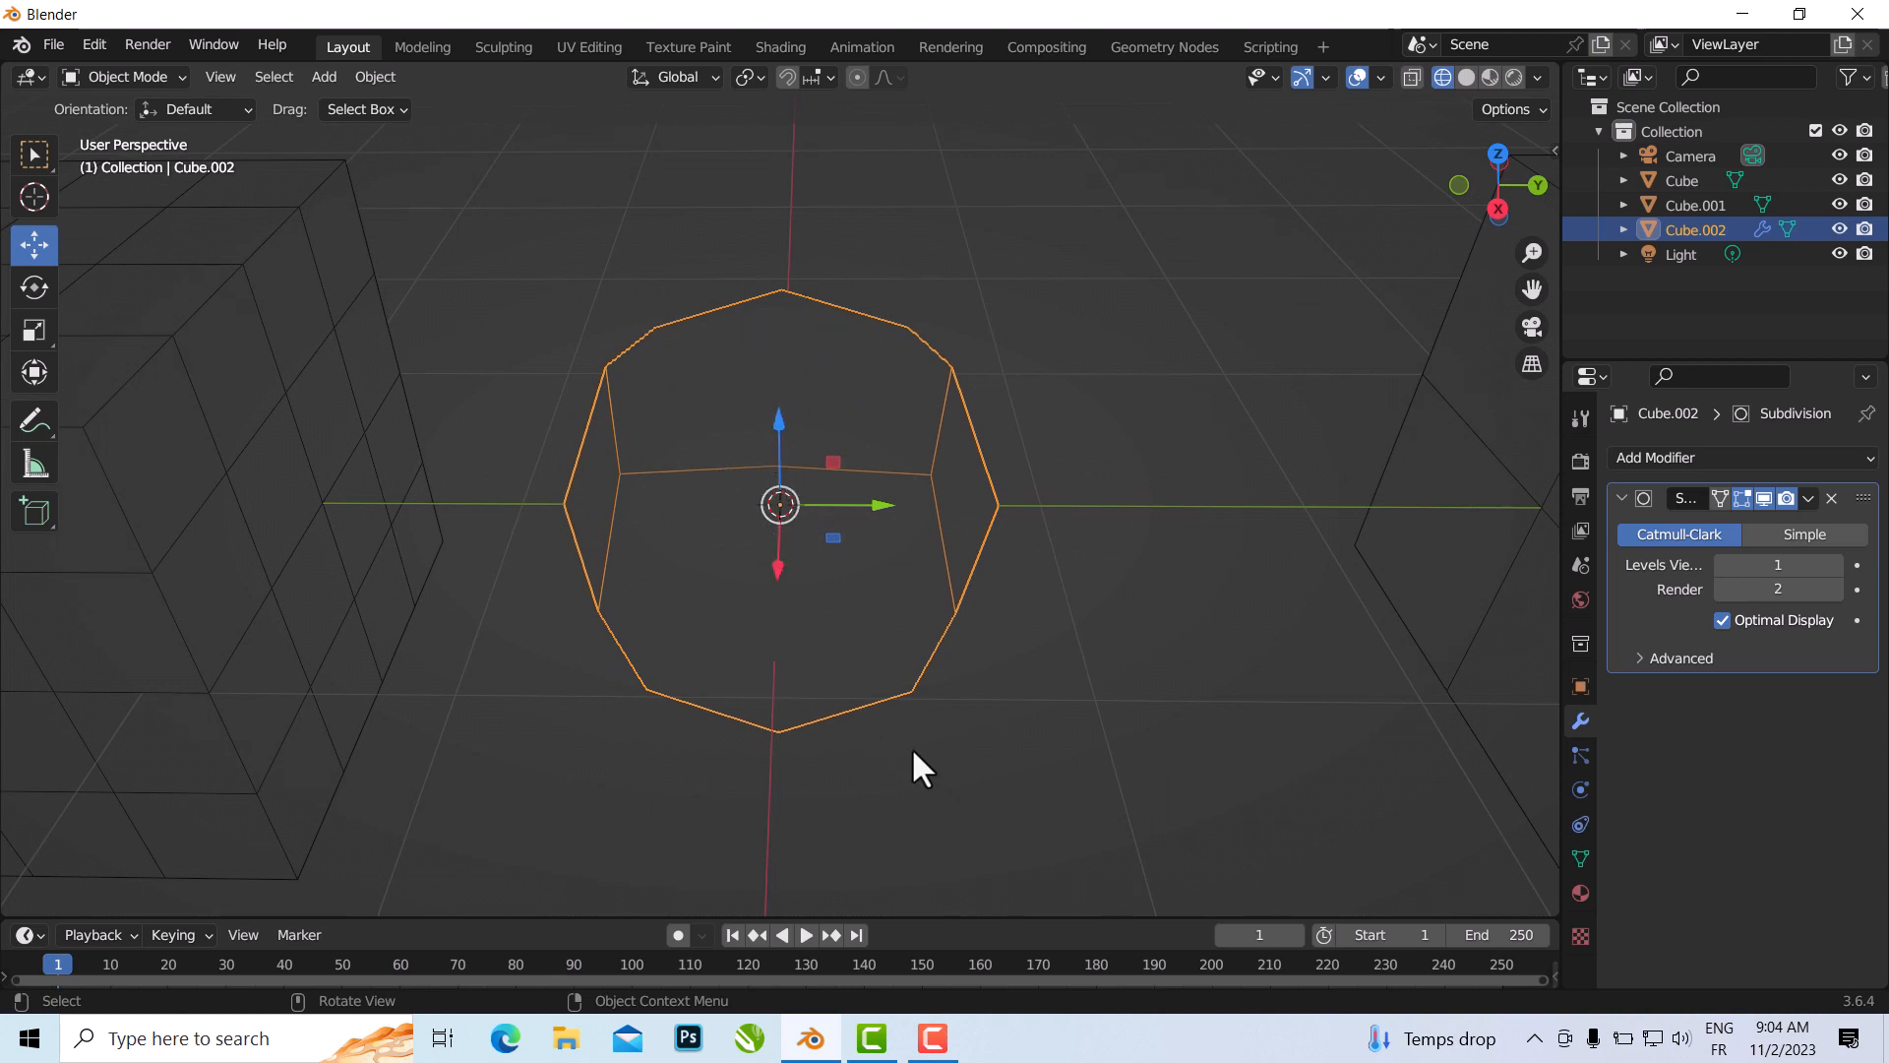
pyautogui.moveTo(911, 747); pyautogui.dragTo(925, 637, button='middle')
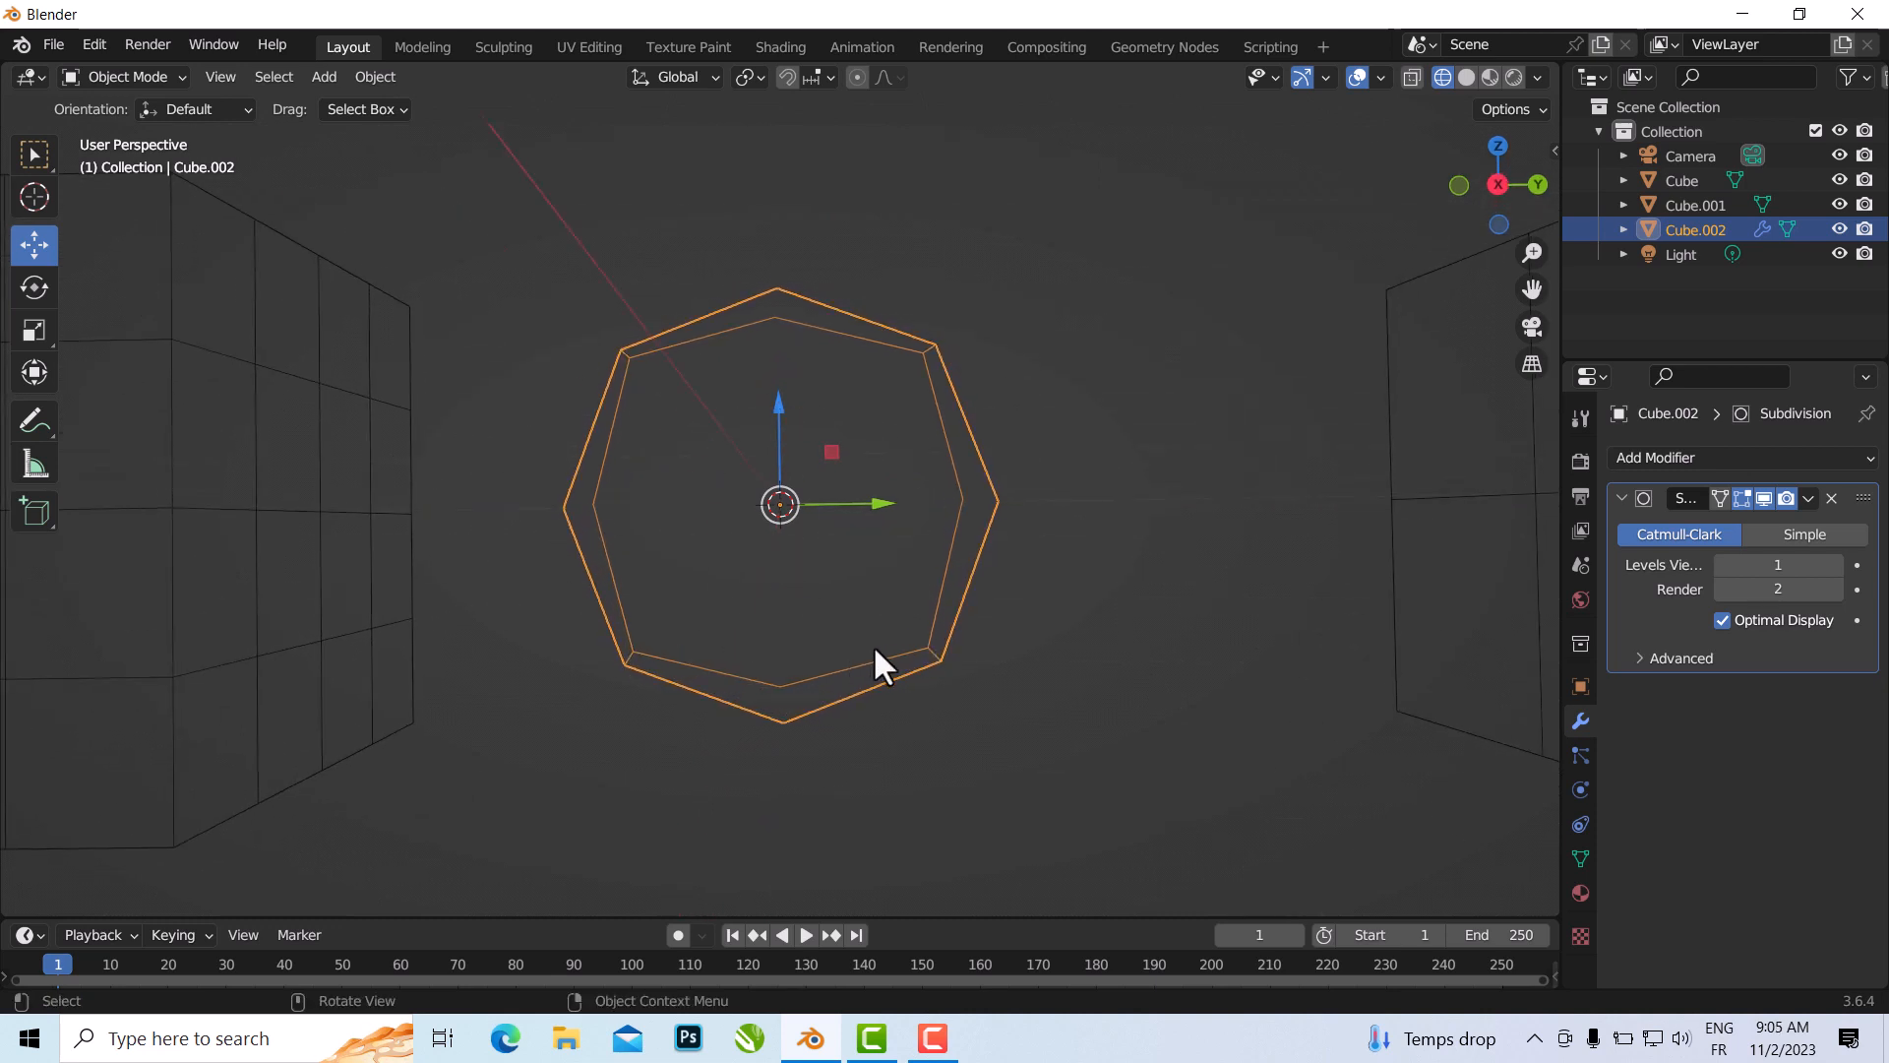
pyautogui.click(1083, 562)
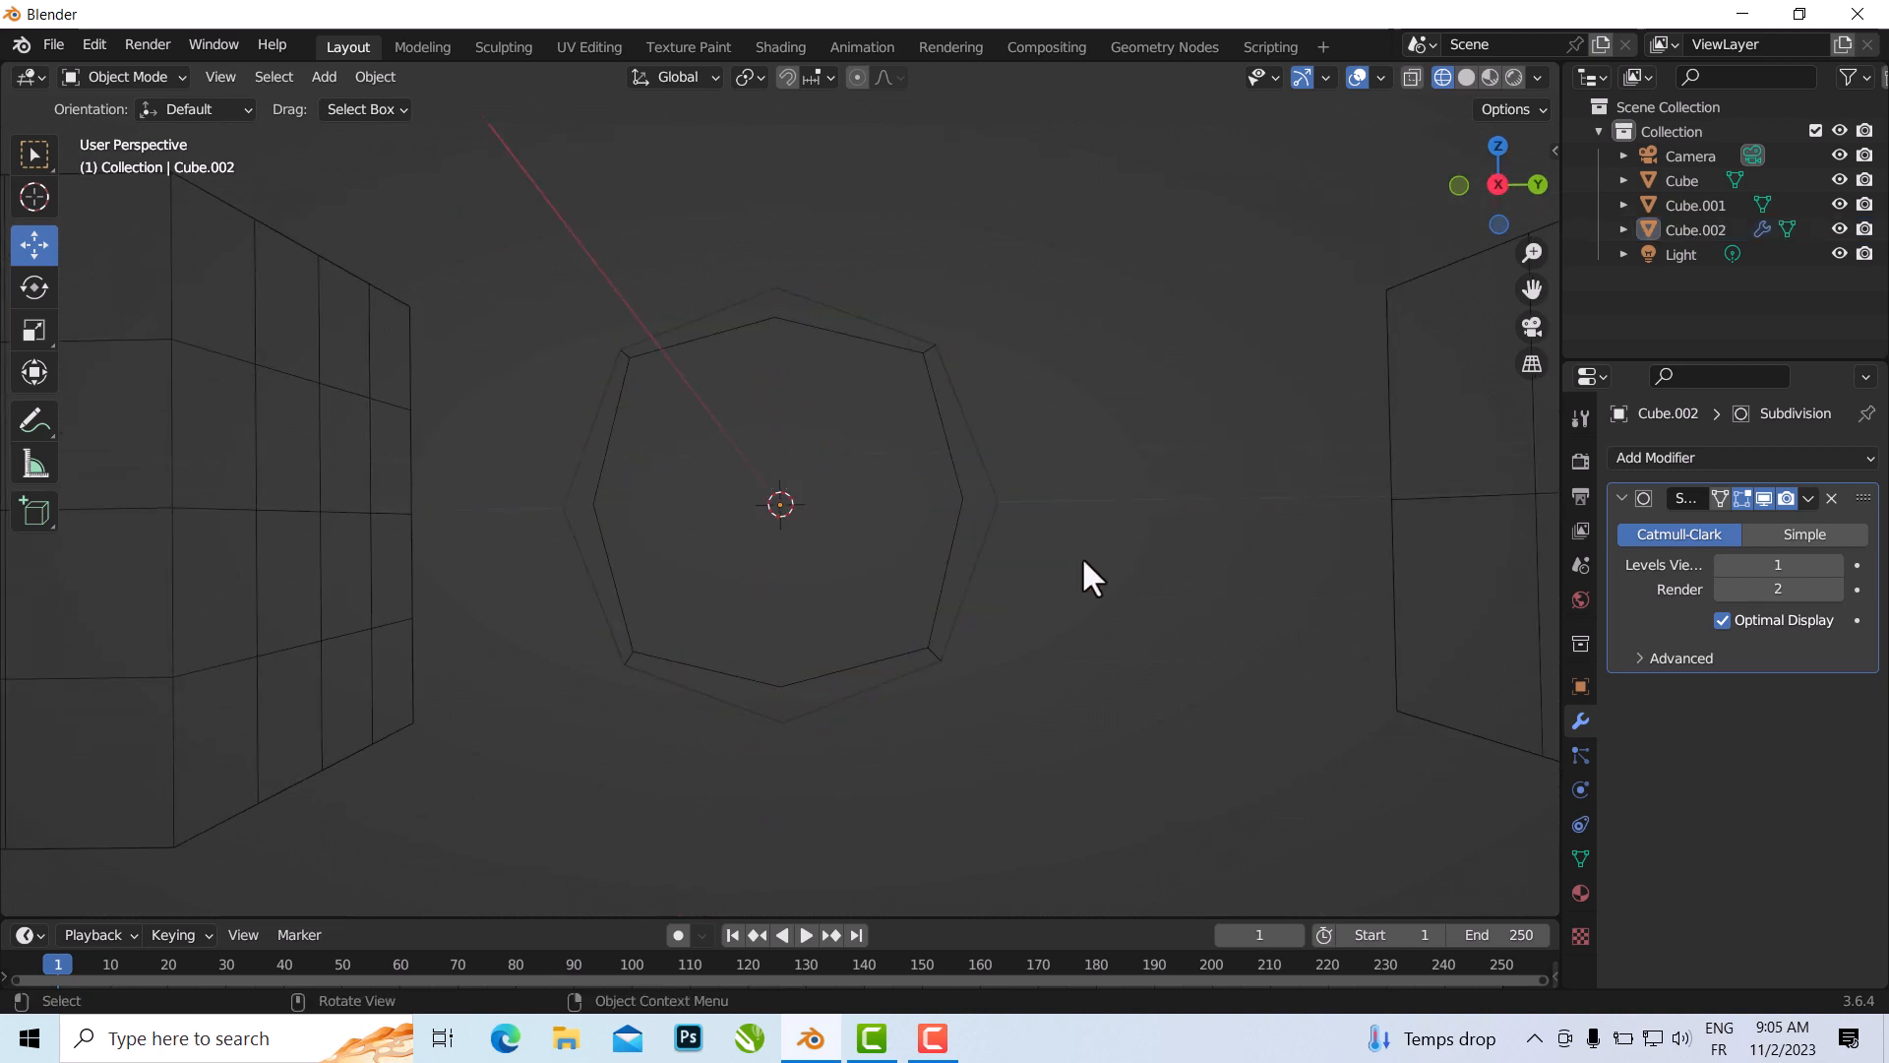
pyautogui.click(940, 409)
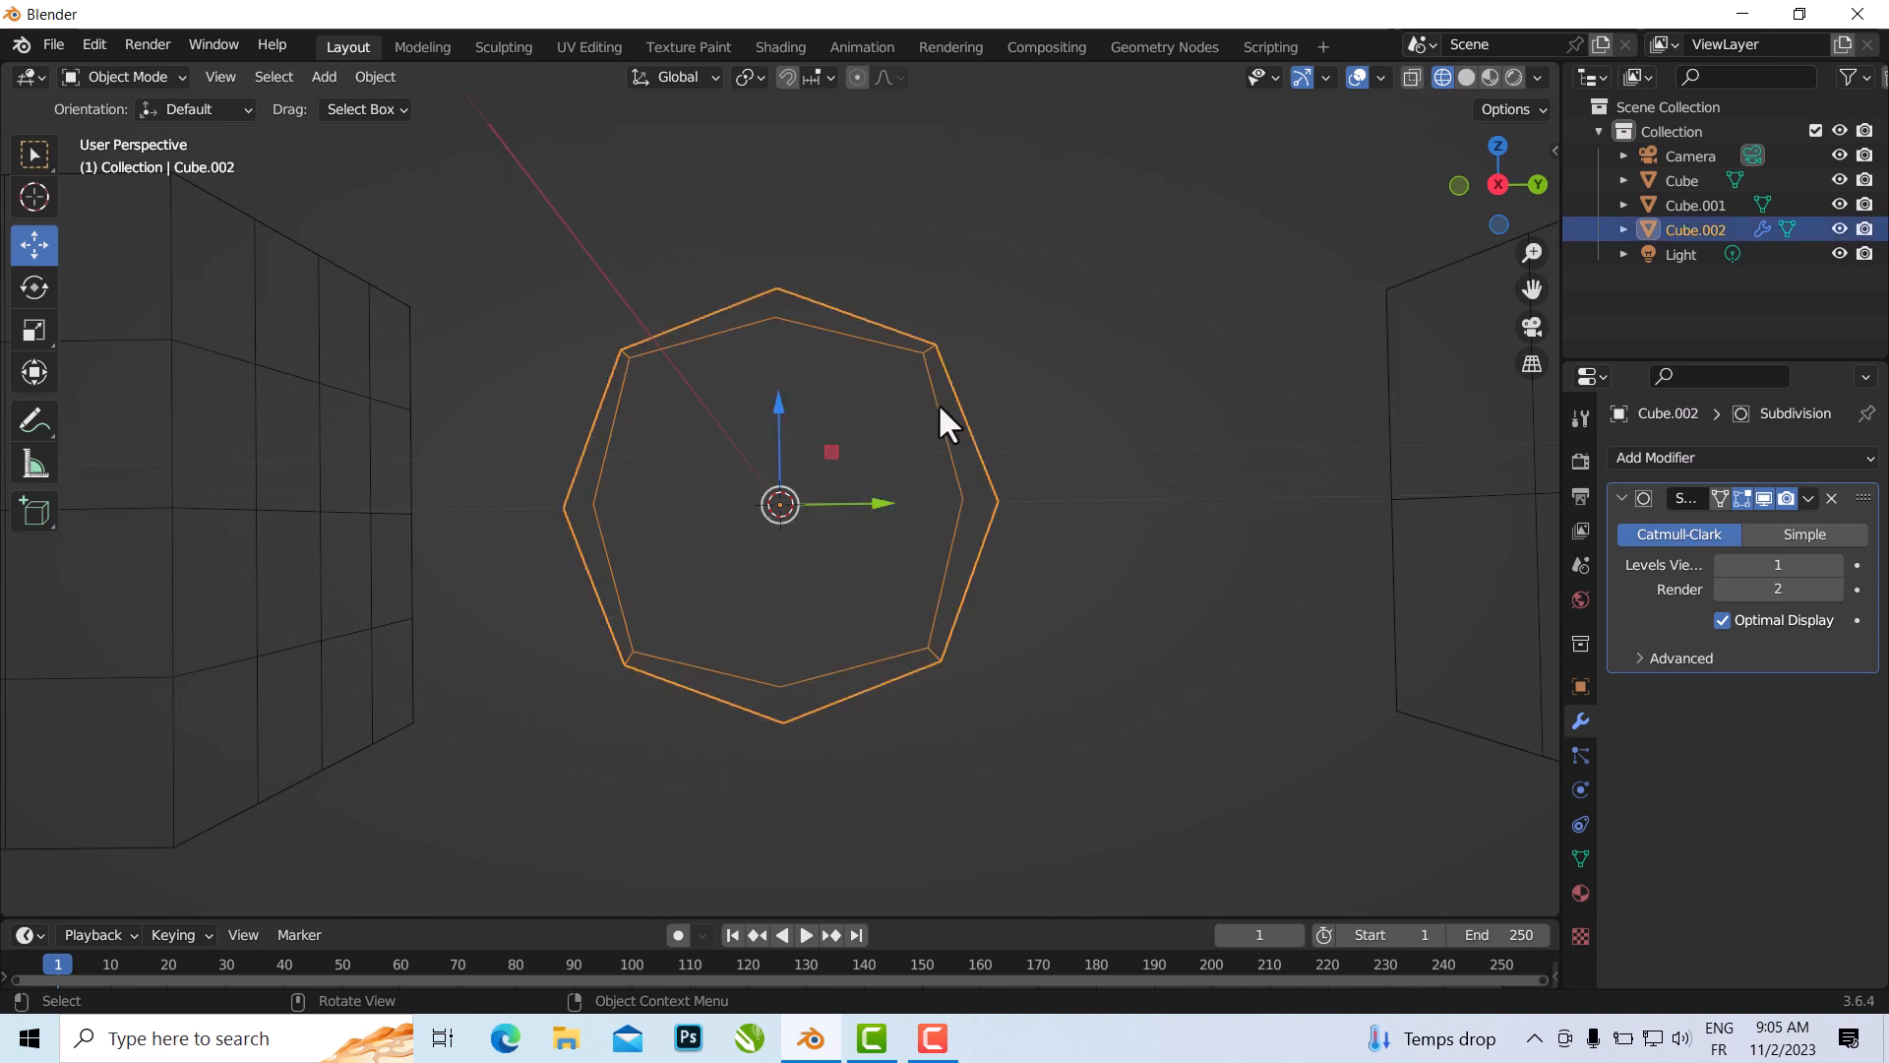
# - Set the middle cube's Subdivision Surface viewport level to 2 and compare its shape with the neighbouring cubes
pyautogui.moveTo(1072, 598); pyautogui.dragTo(1059, 730, button='middle')
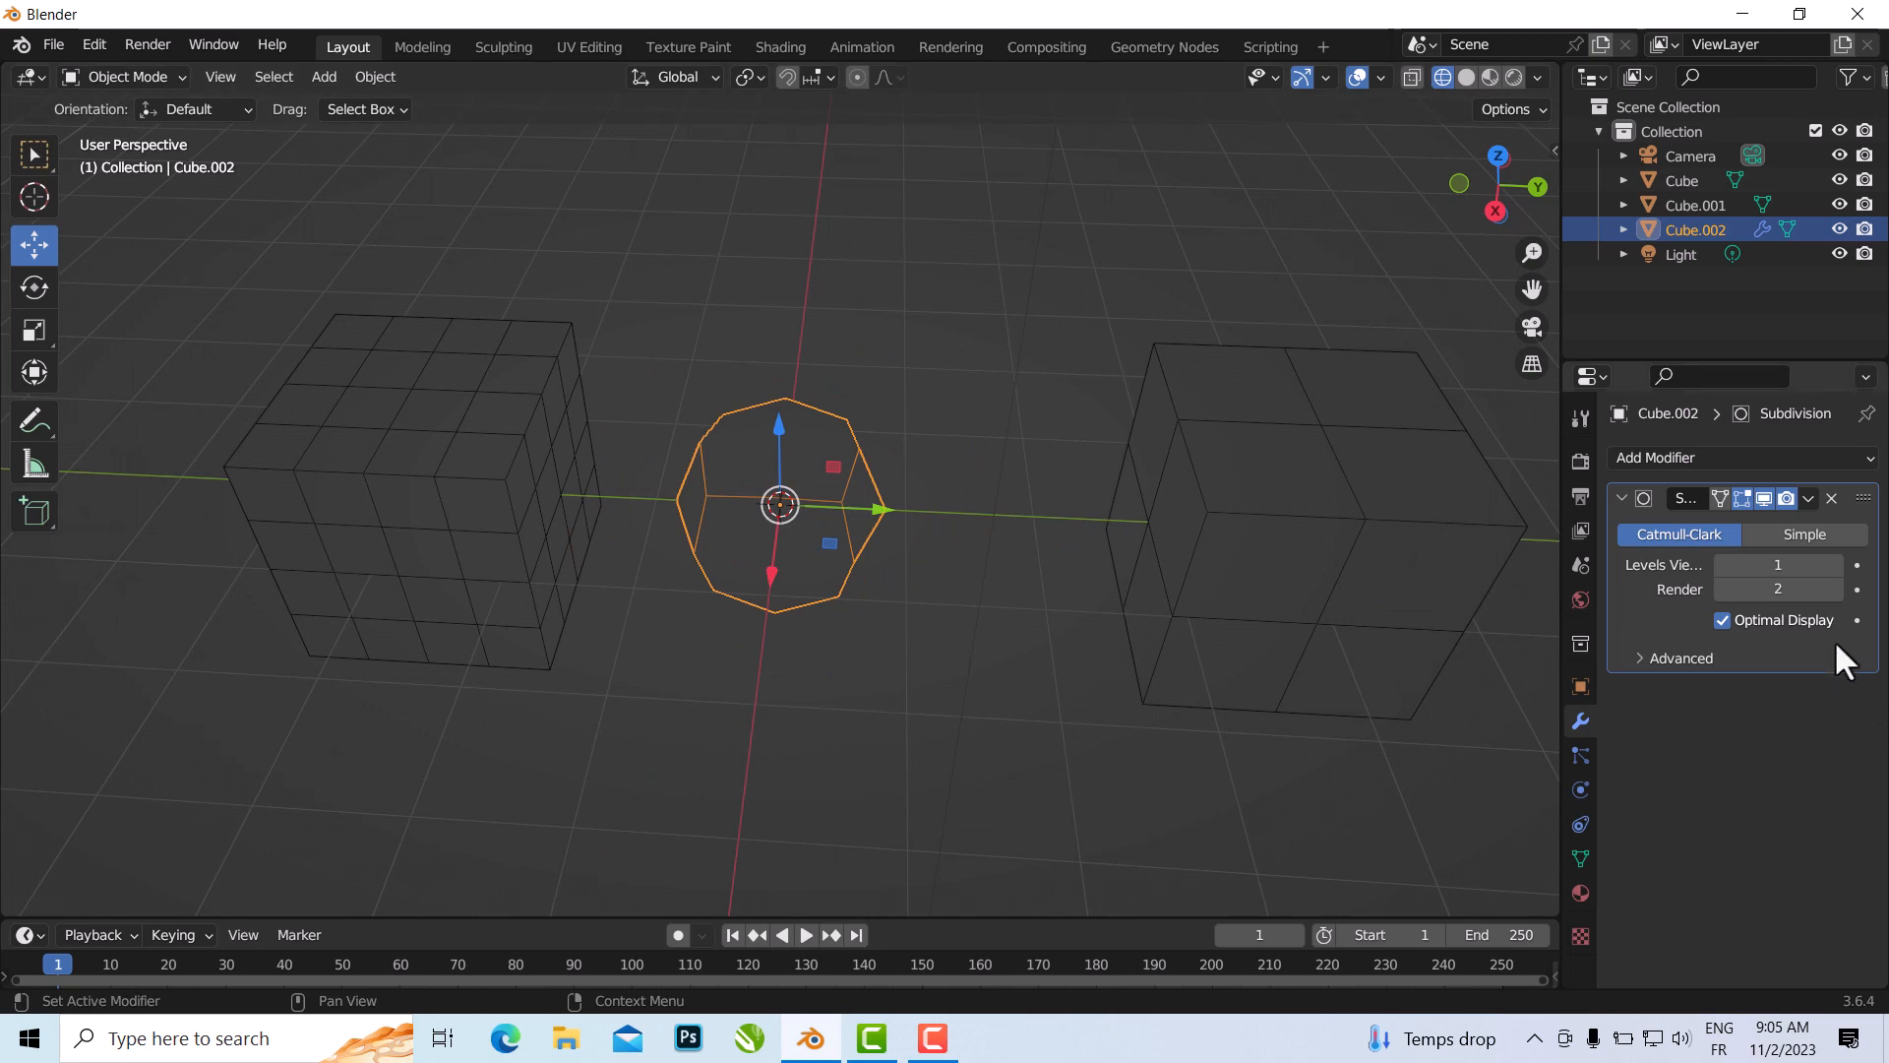
pyautogui.click(1835, 565)
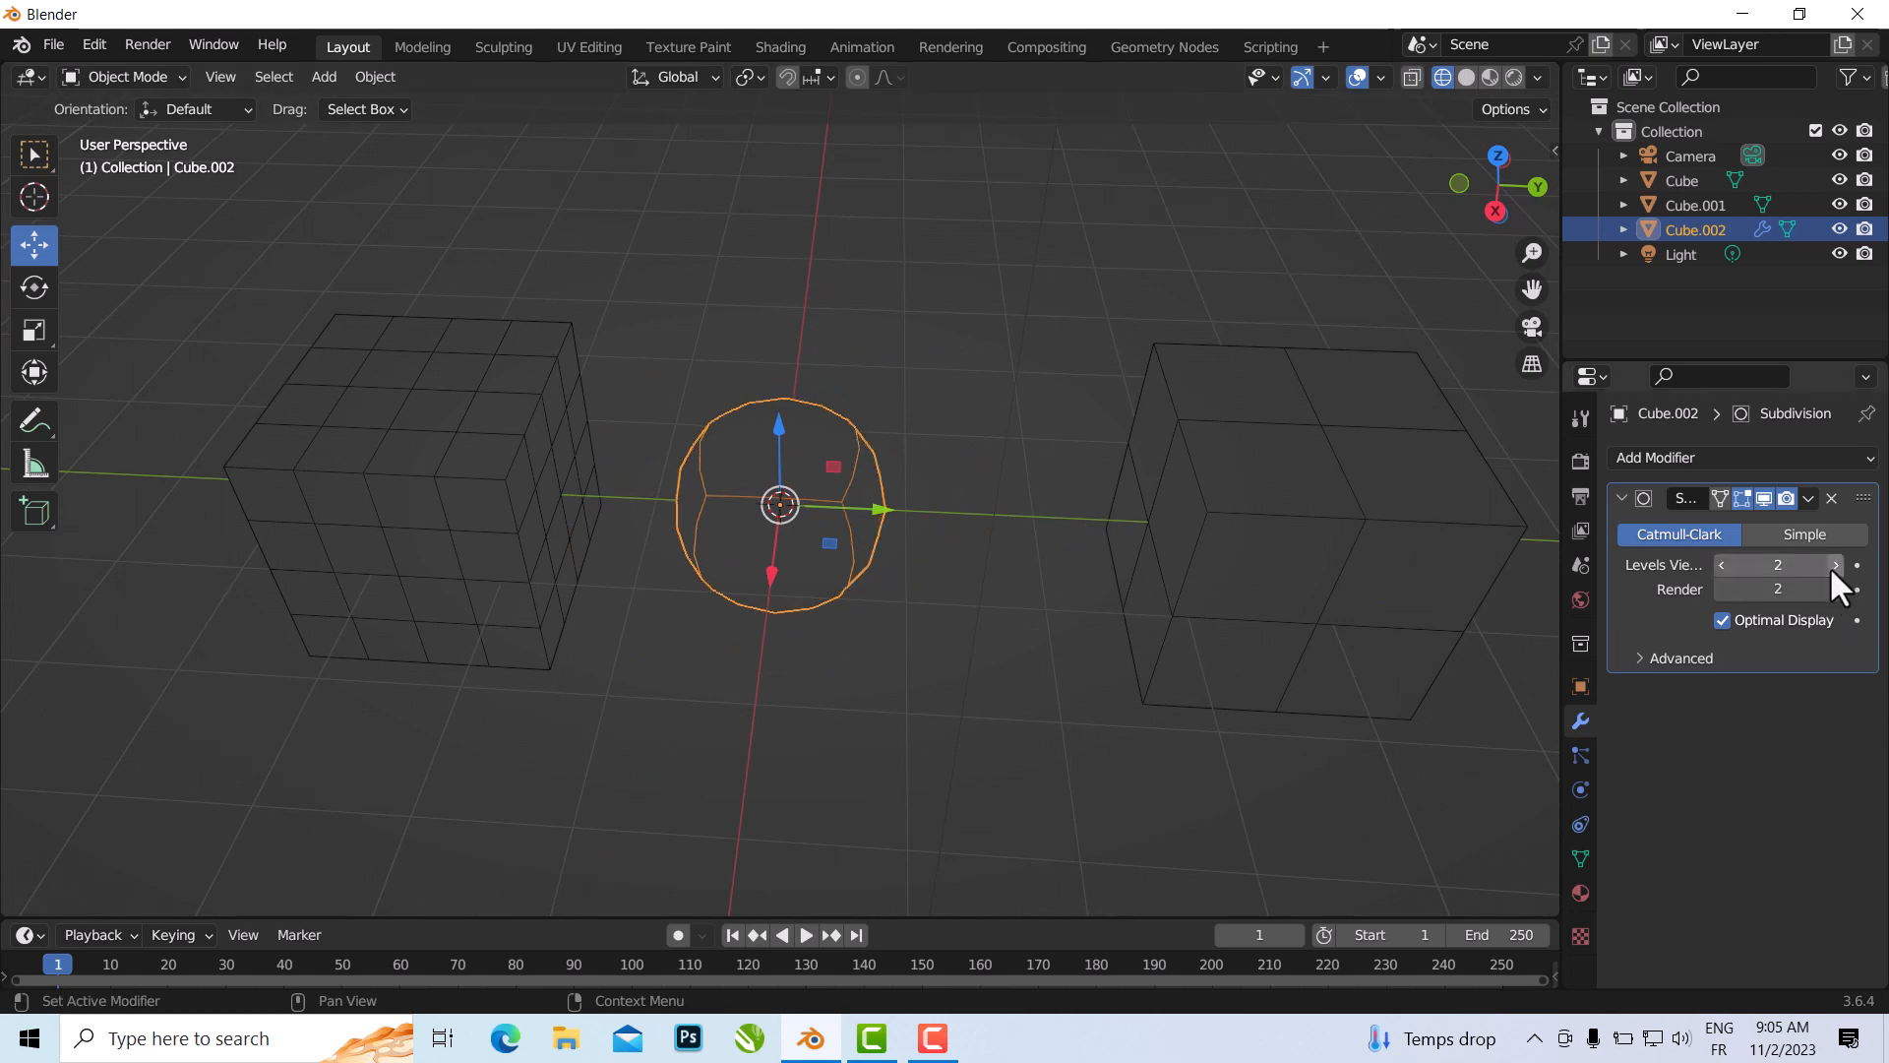
pyautogui.moveTo(964, 763); pyautogui.dragTo(995, 655, button='middle')
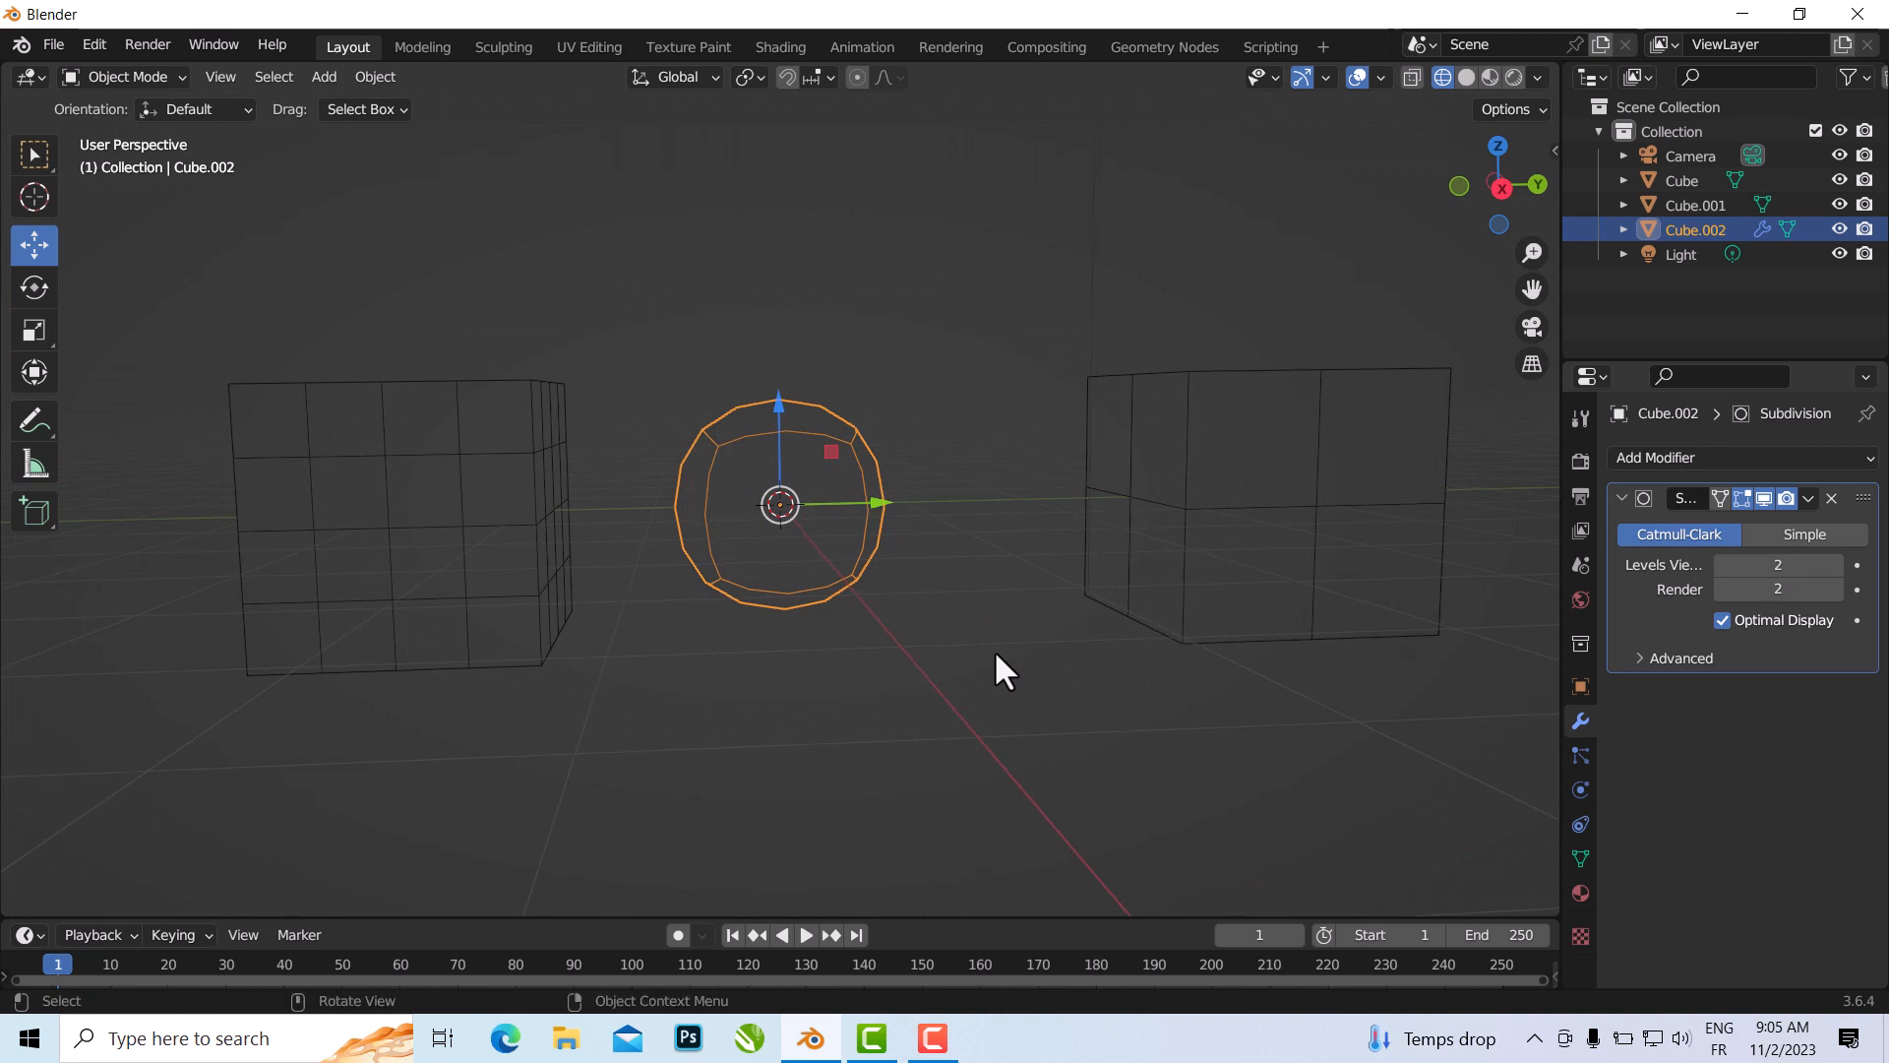
# - Give the densely subdivided first cube a Subdivision Surface modifier with its viewport level set to 2
pyautogui.click(455, 534)
pyautogui.click(1661, 460)
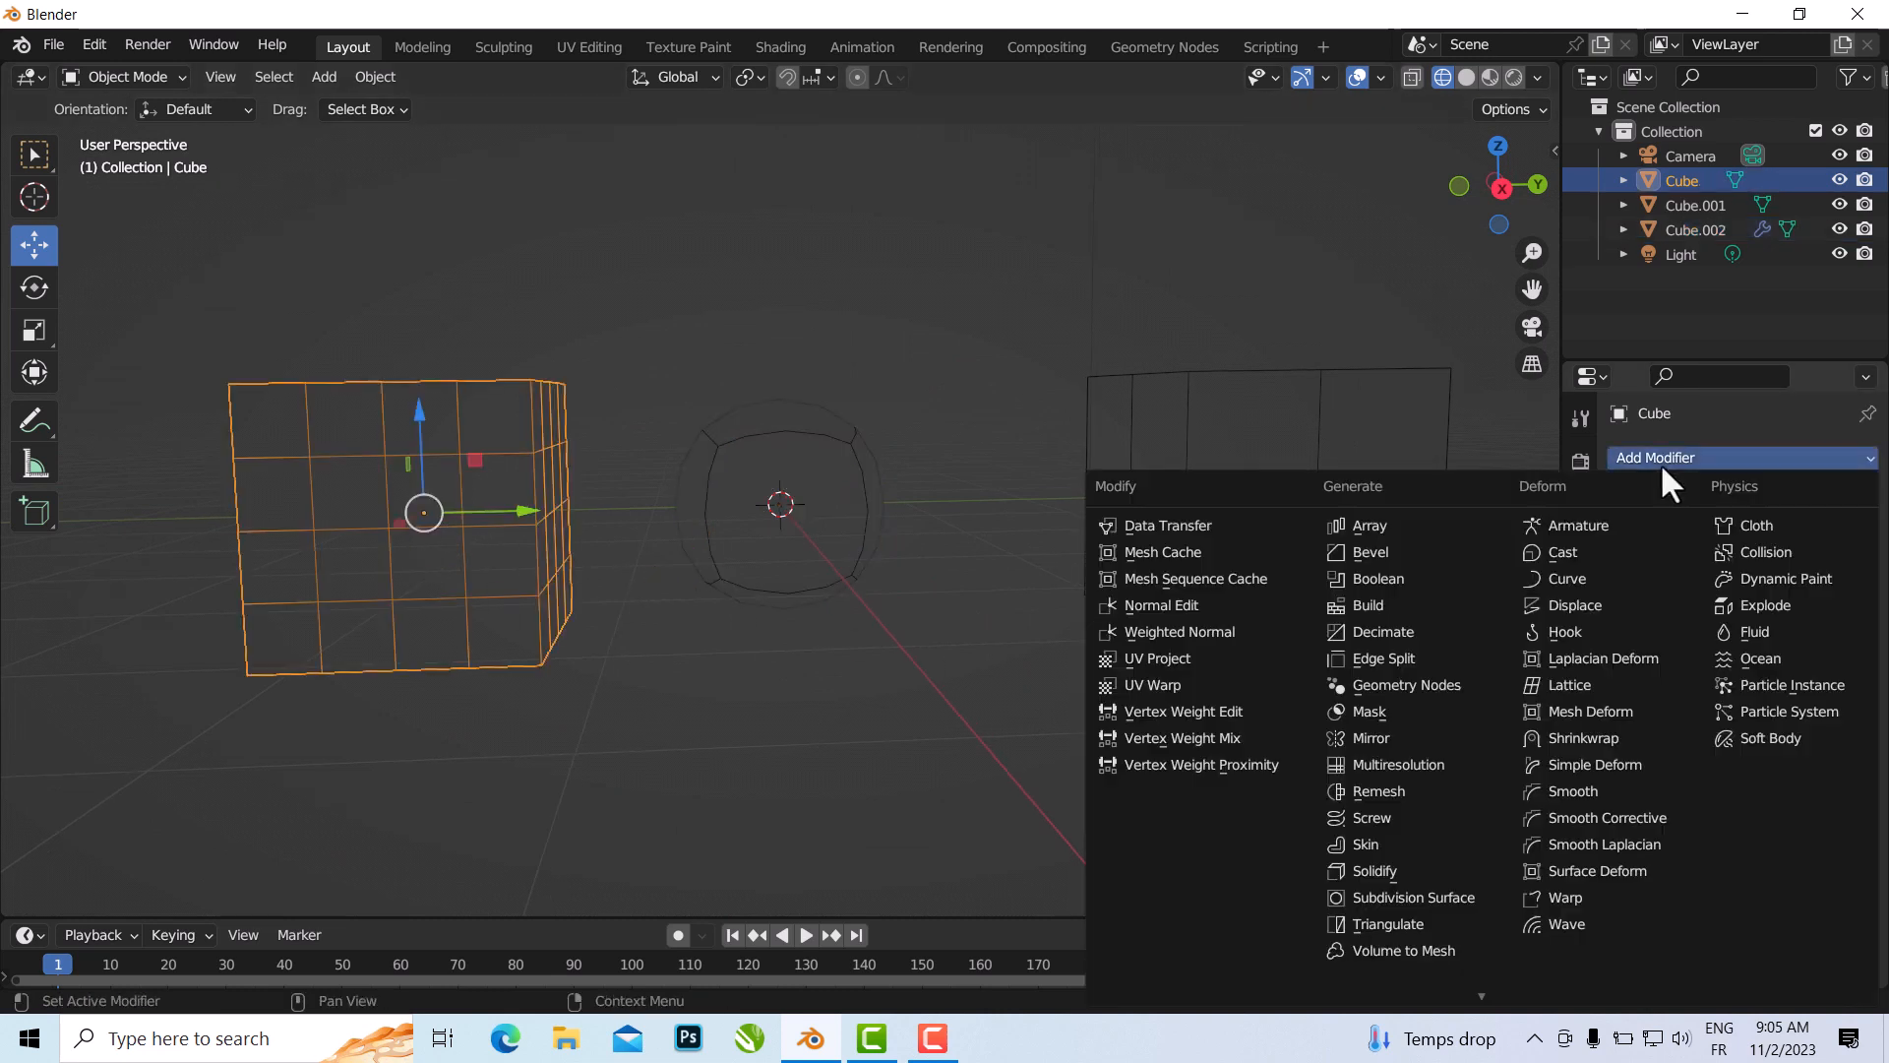
pyautogui.click(1424, 895)
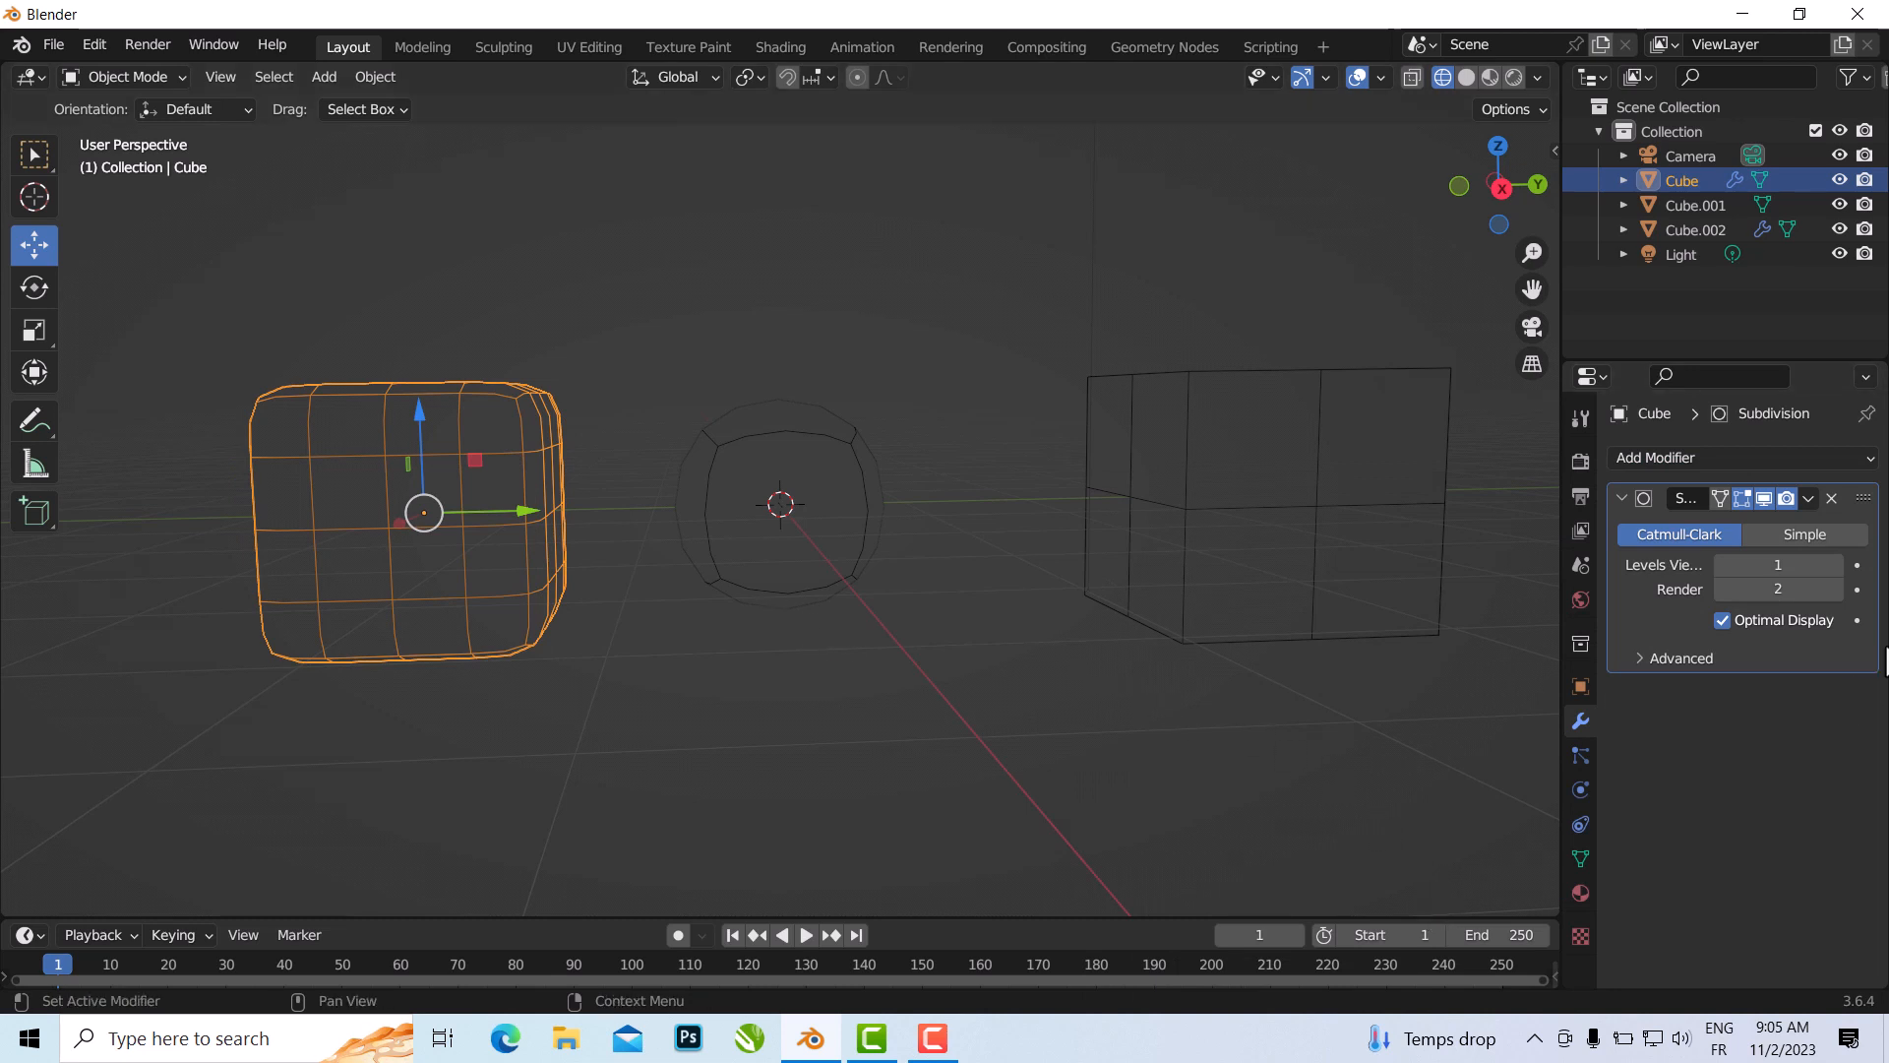
pyautogui.click(1836, 564)
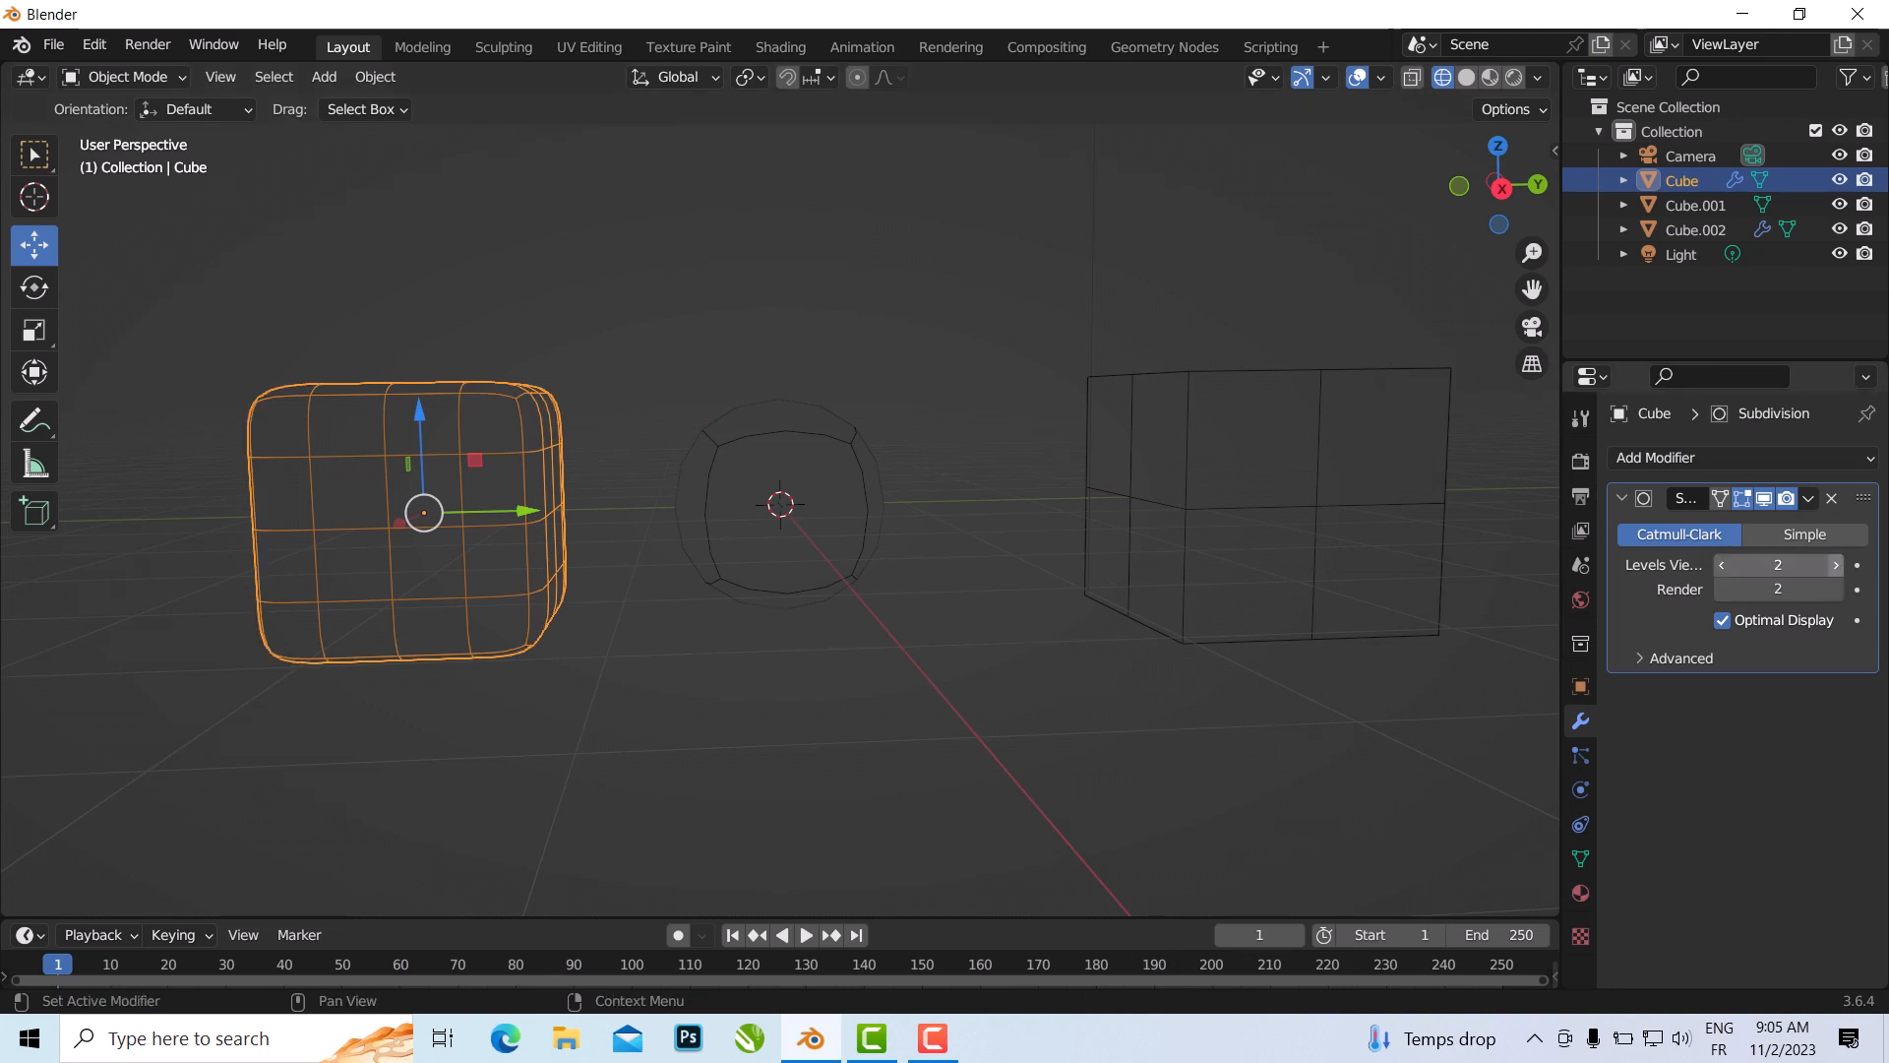
pyautogui.click(836, 782)
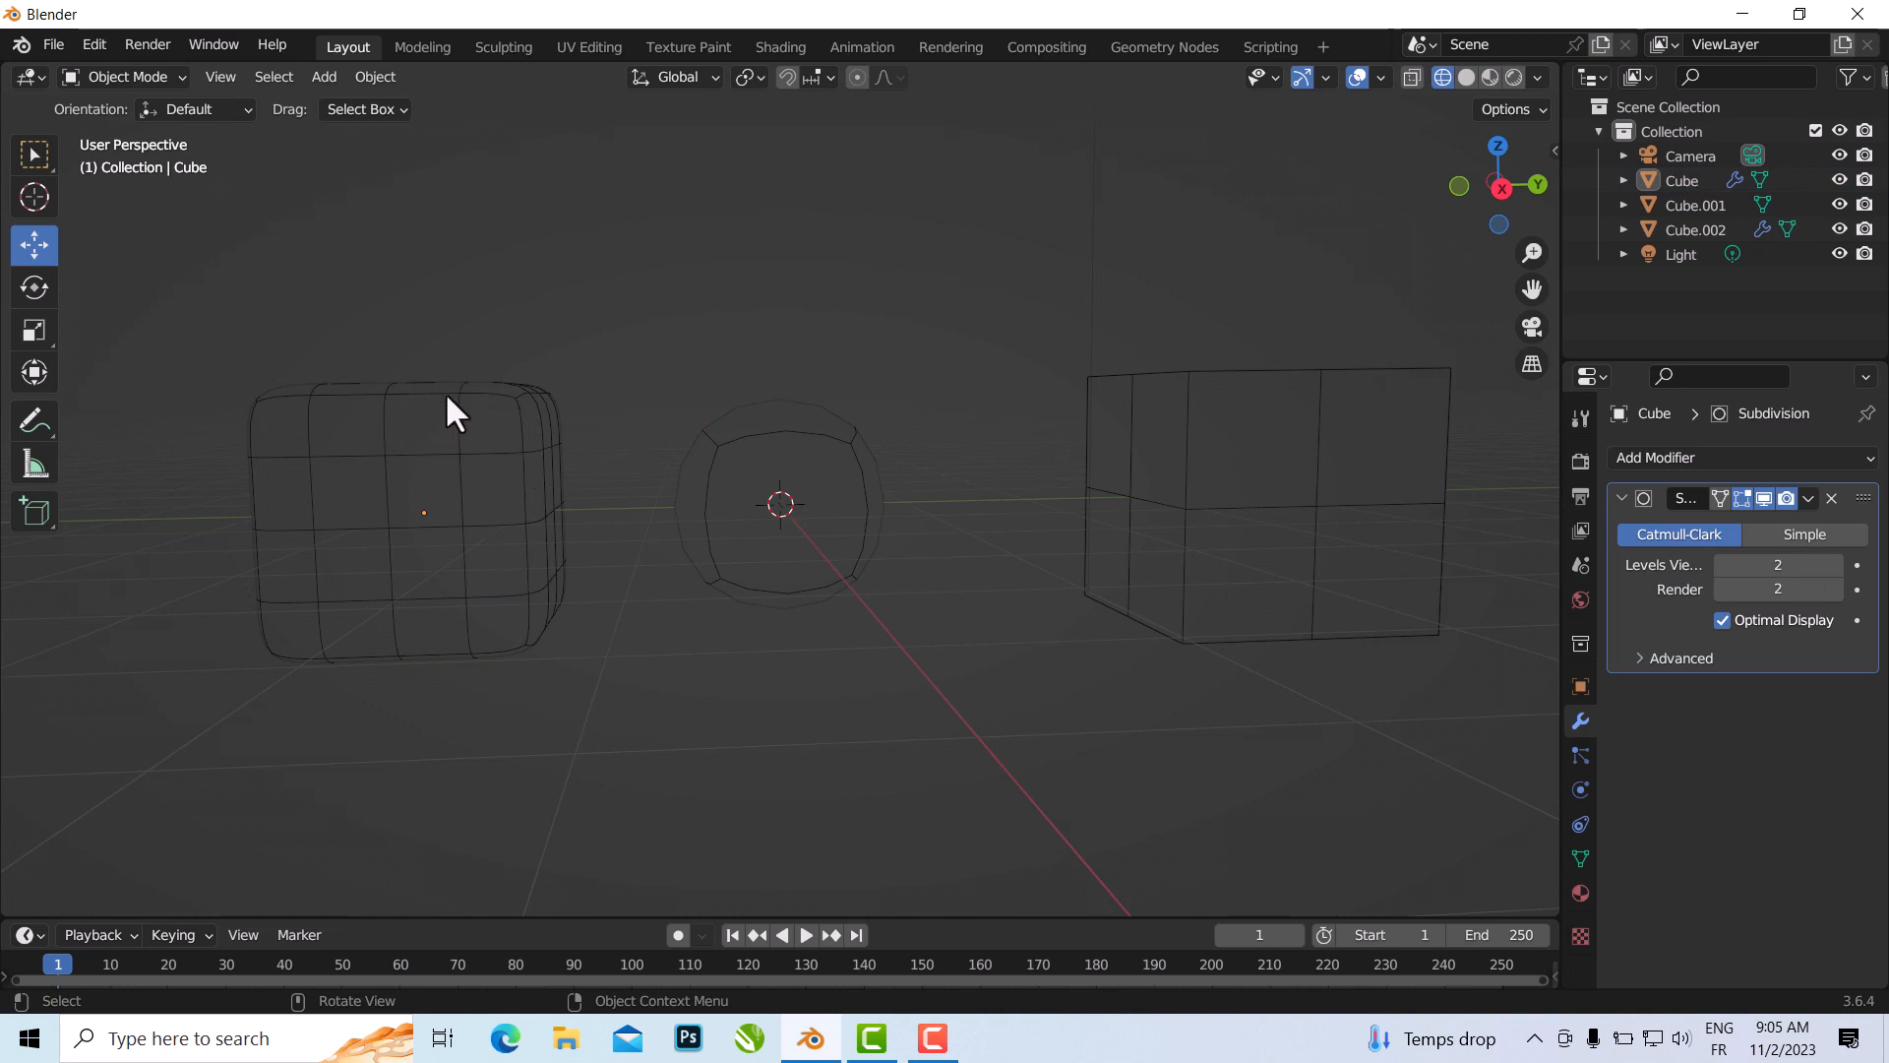
# - Give the second cube, on the positive Y side, a Subdivision Surface modifier with its viewport level set to 2
pyautogui.click(1201, 504)
pyautogui.click(1673, 457)
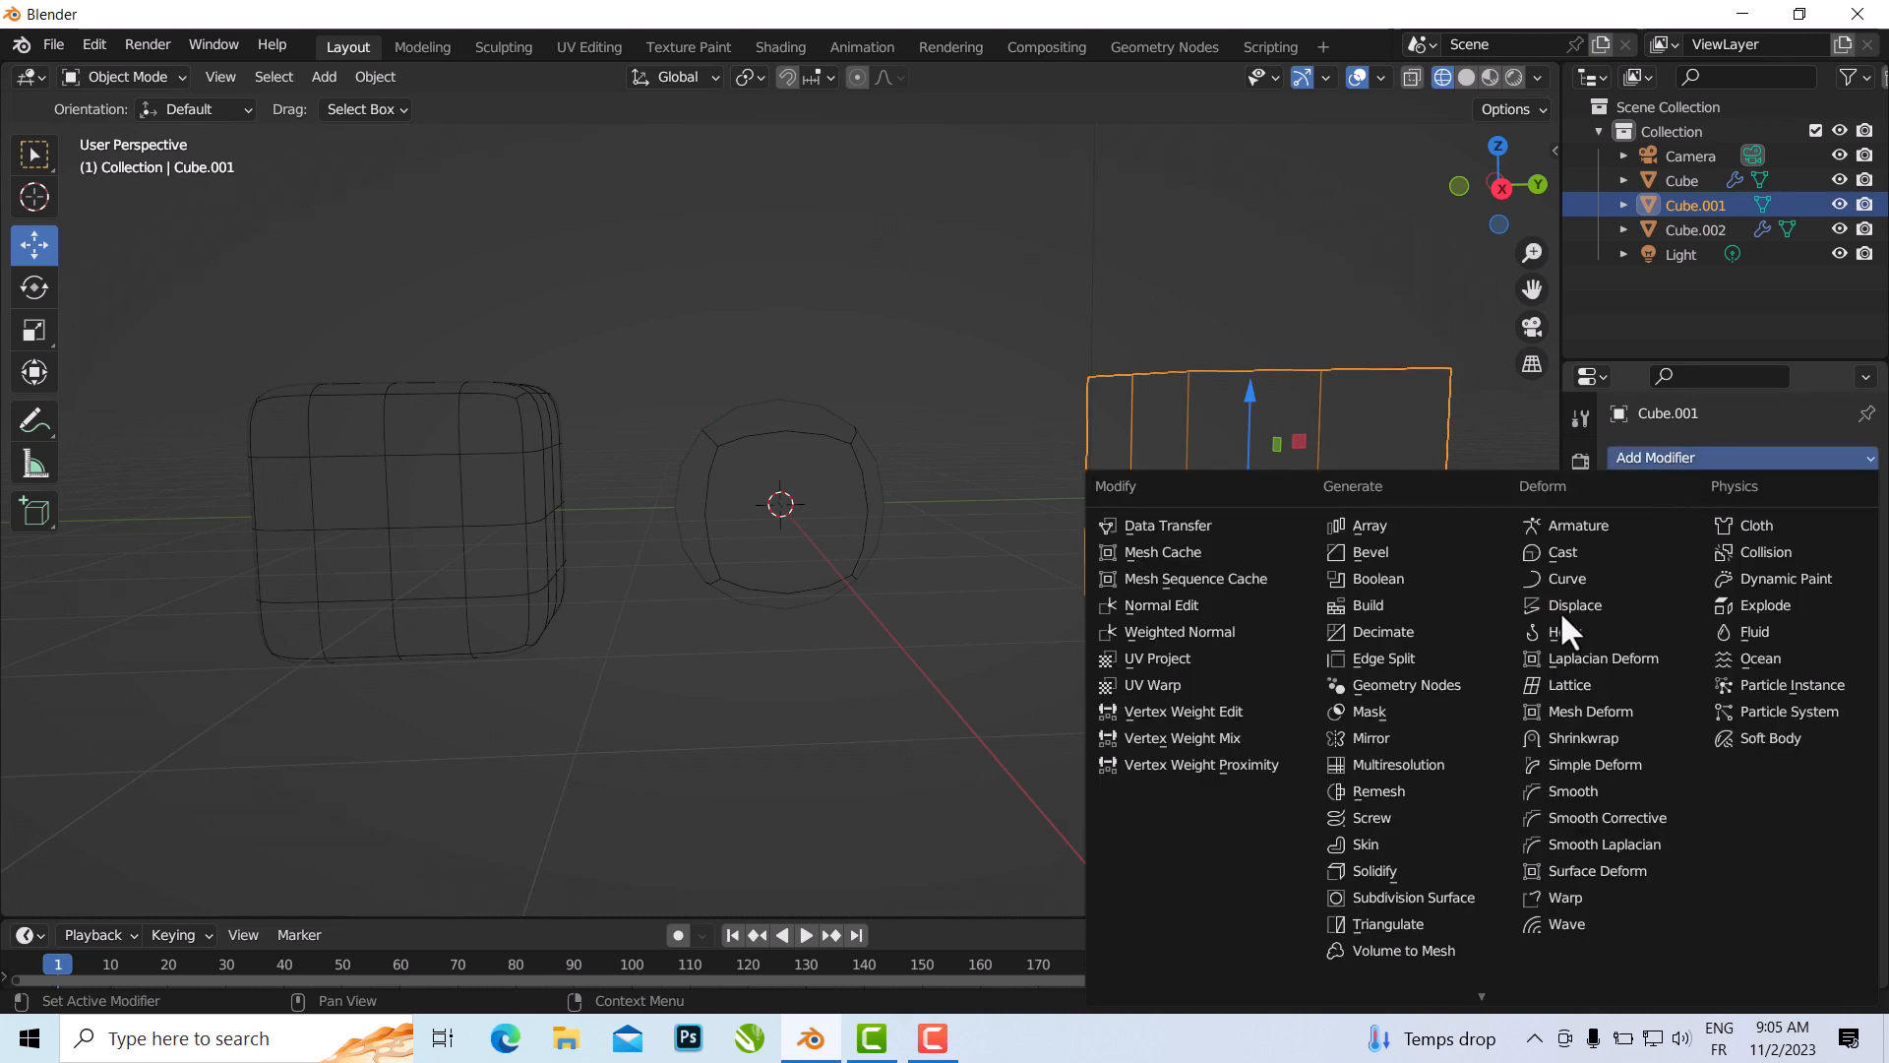
pyautogui.click(1460, 893)
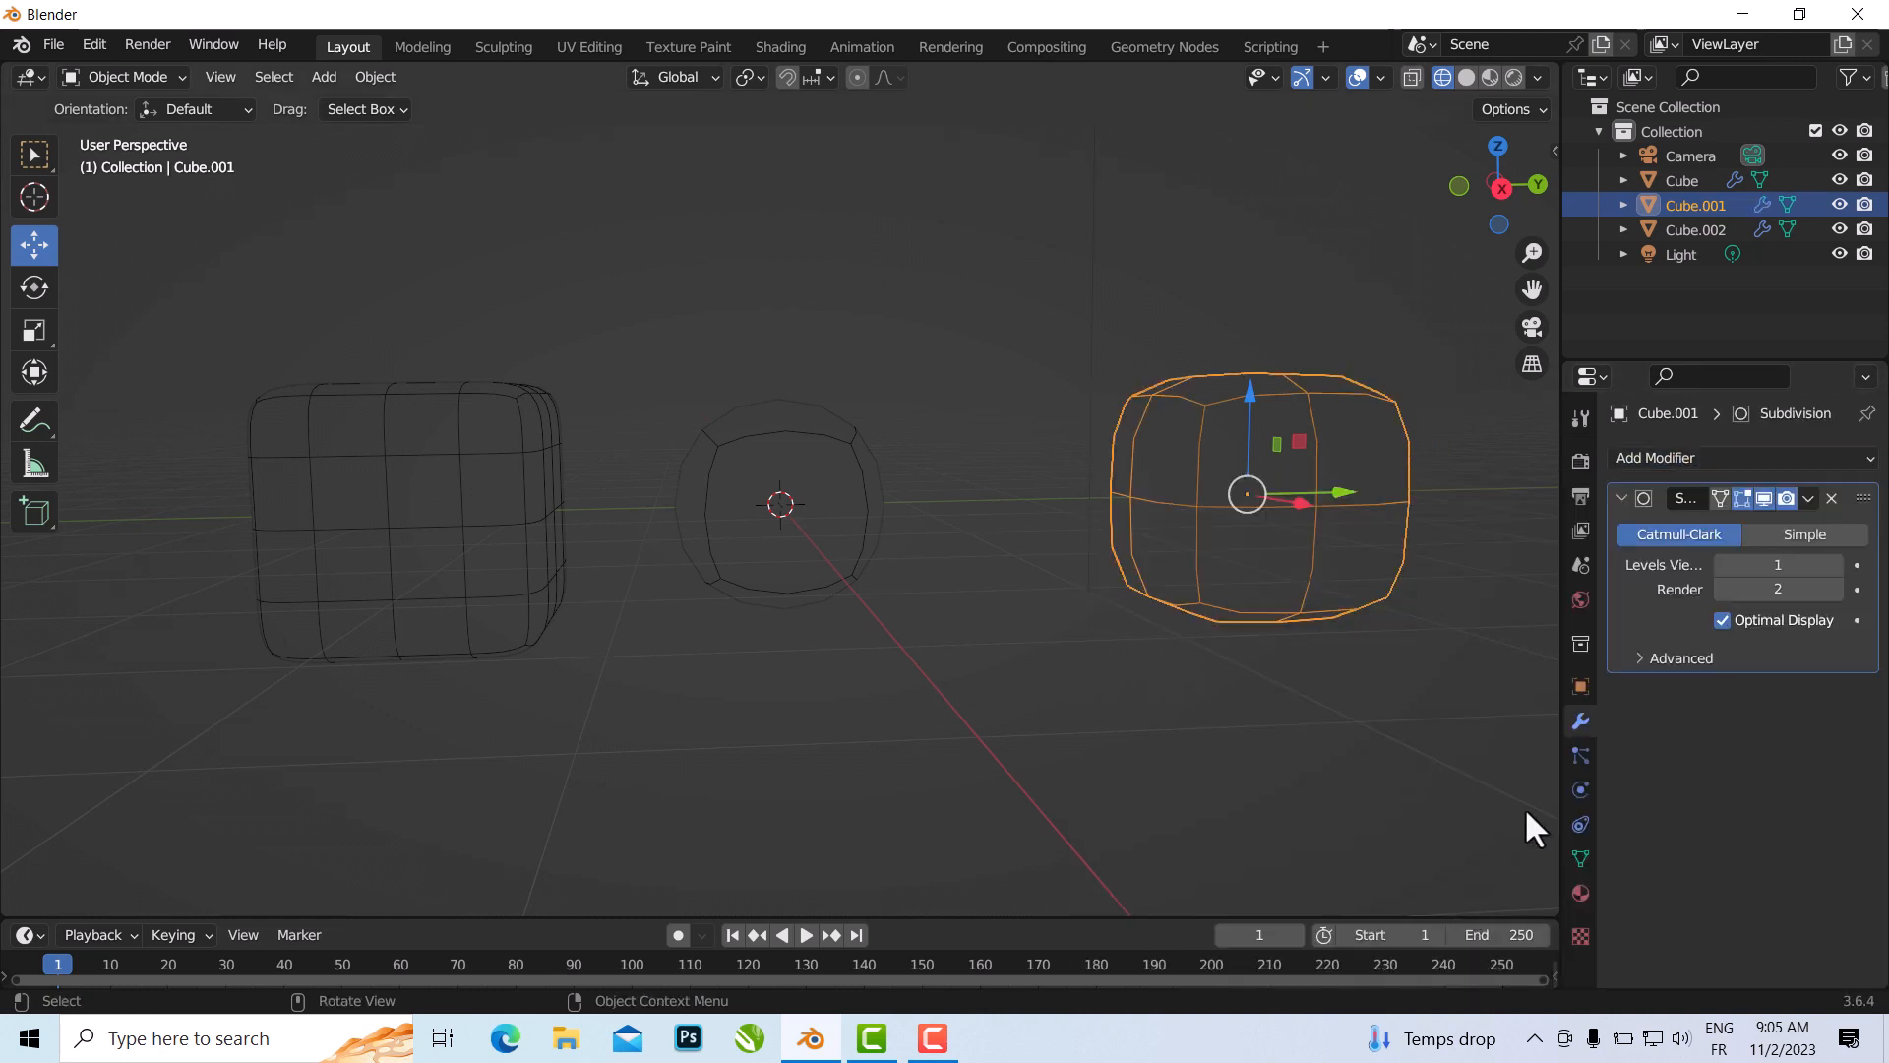
pyautogui.click(1834, 565)
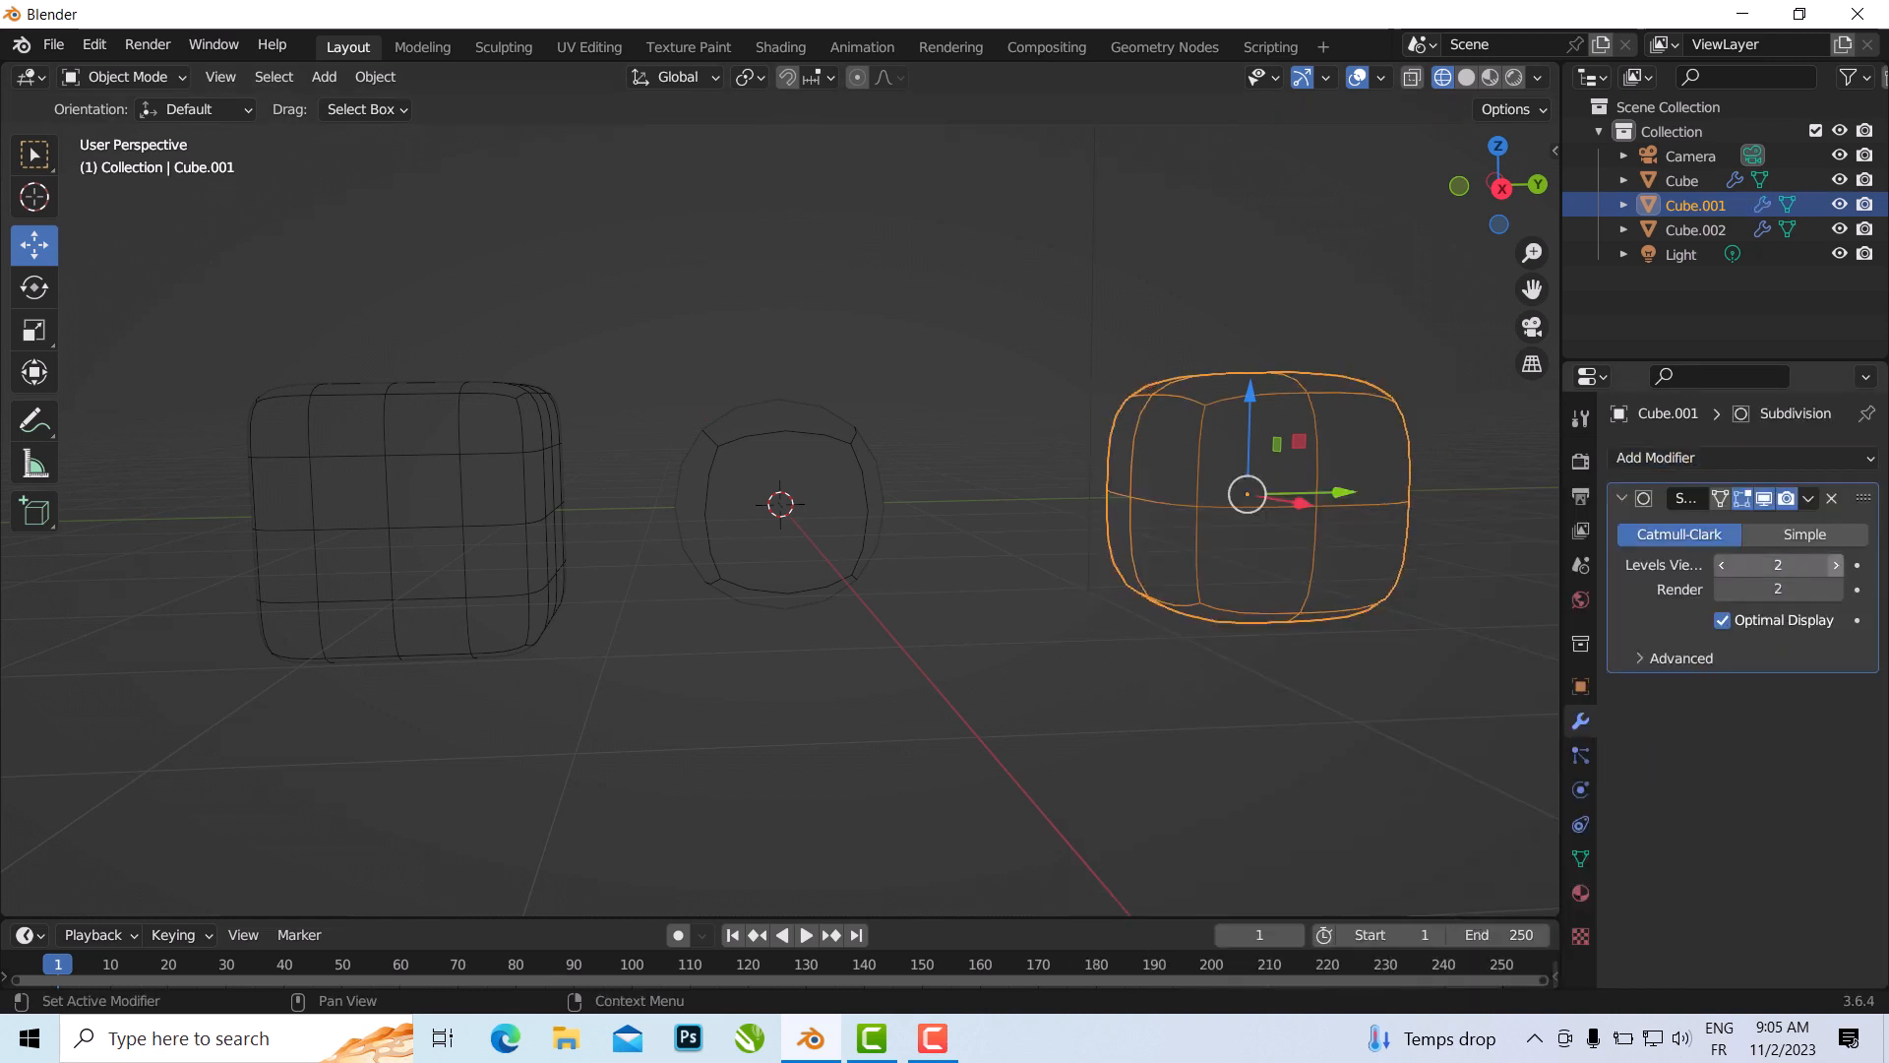
pyautogui.moveTo(1369, 747); pyautogui.dragTo(1332, 771, button='middle')
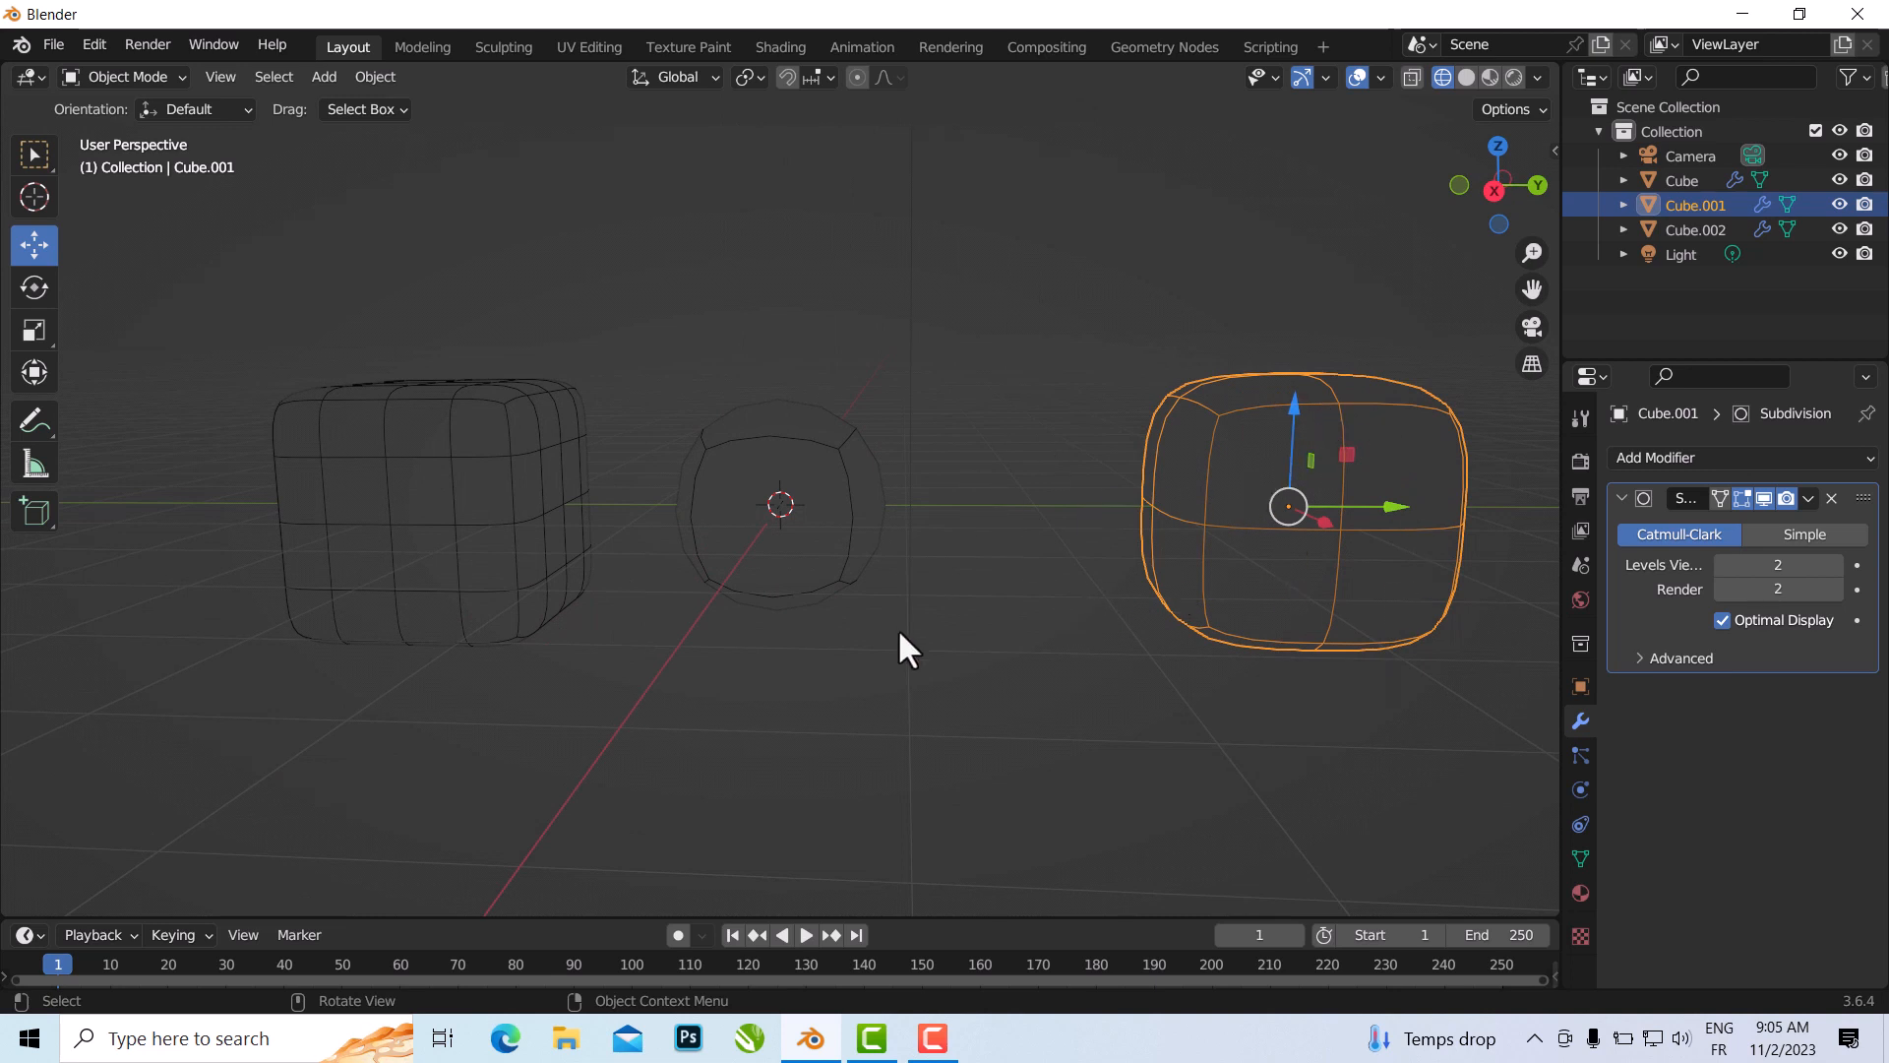
# - Examine the middle cube's original cage around its smoothed shape in Edit Mode from the top view, and return to Object Mode
pyautogui.click(746, 455)
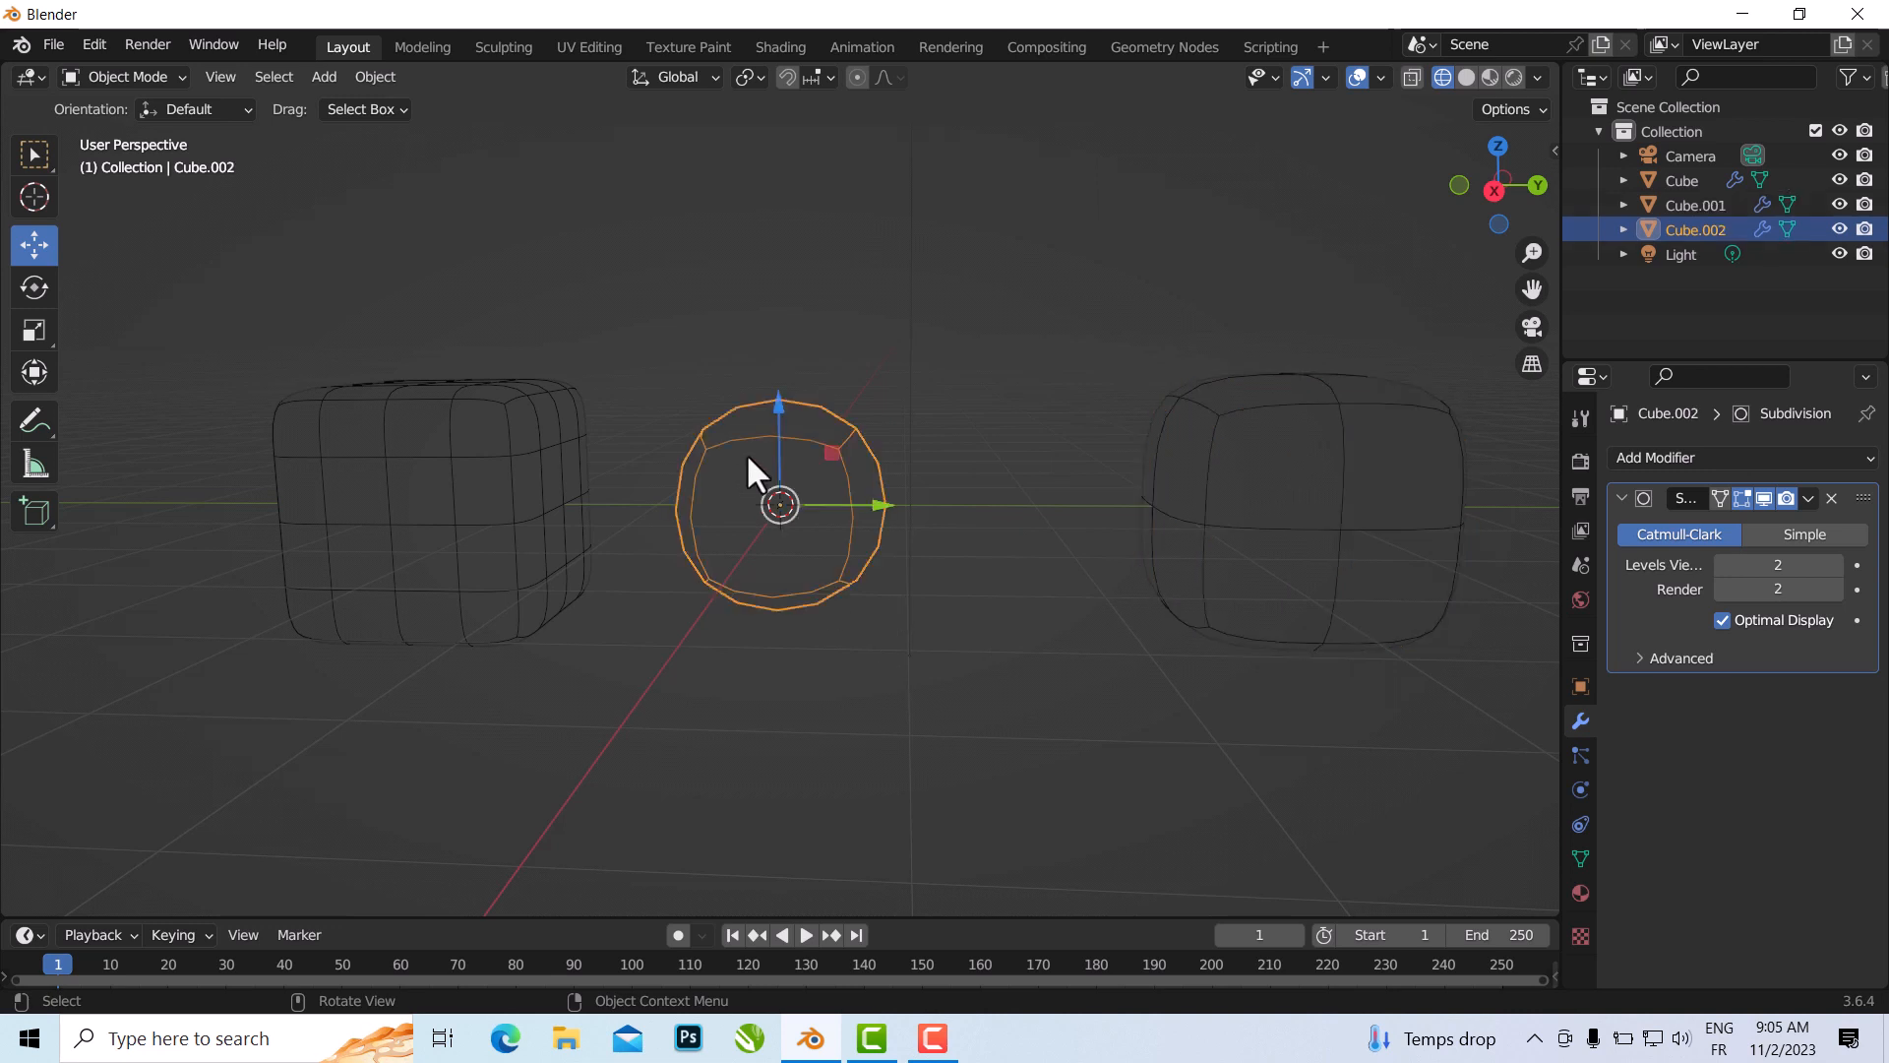
pyautogui.press('Tab')
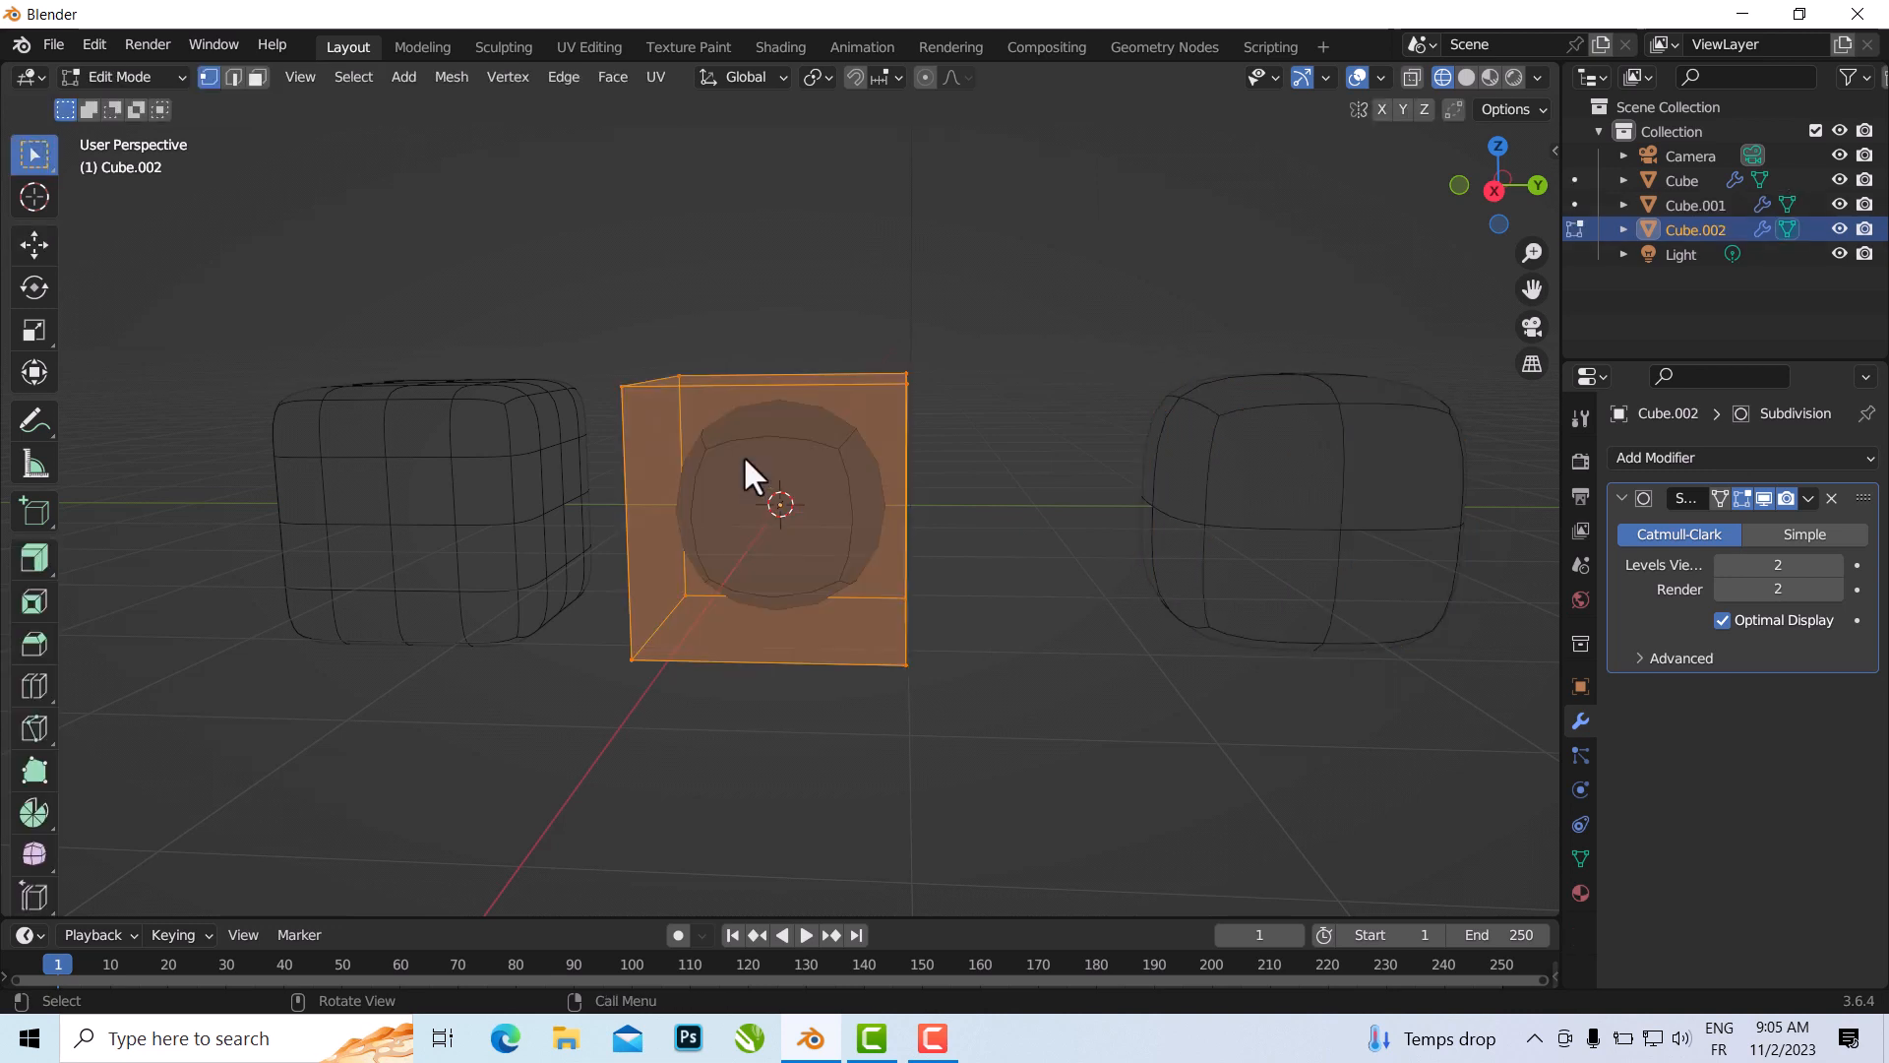
pyautogui.moveTo(994, 757)
pyautogui.mouseDown(button='middle')
pyautogui.moveTo(970, 767)
pyautogui.moveTo(990, 768)
pyautogui.moveTo(986, 797)
pyautogui.moveTo(978, 780)
pyautogui.mouseUp(button='middle')
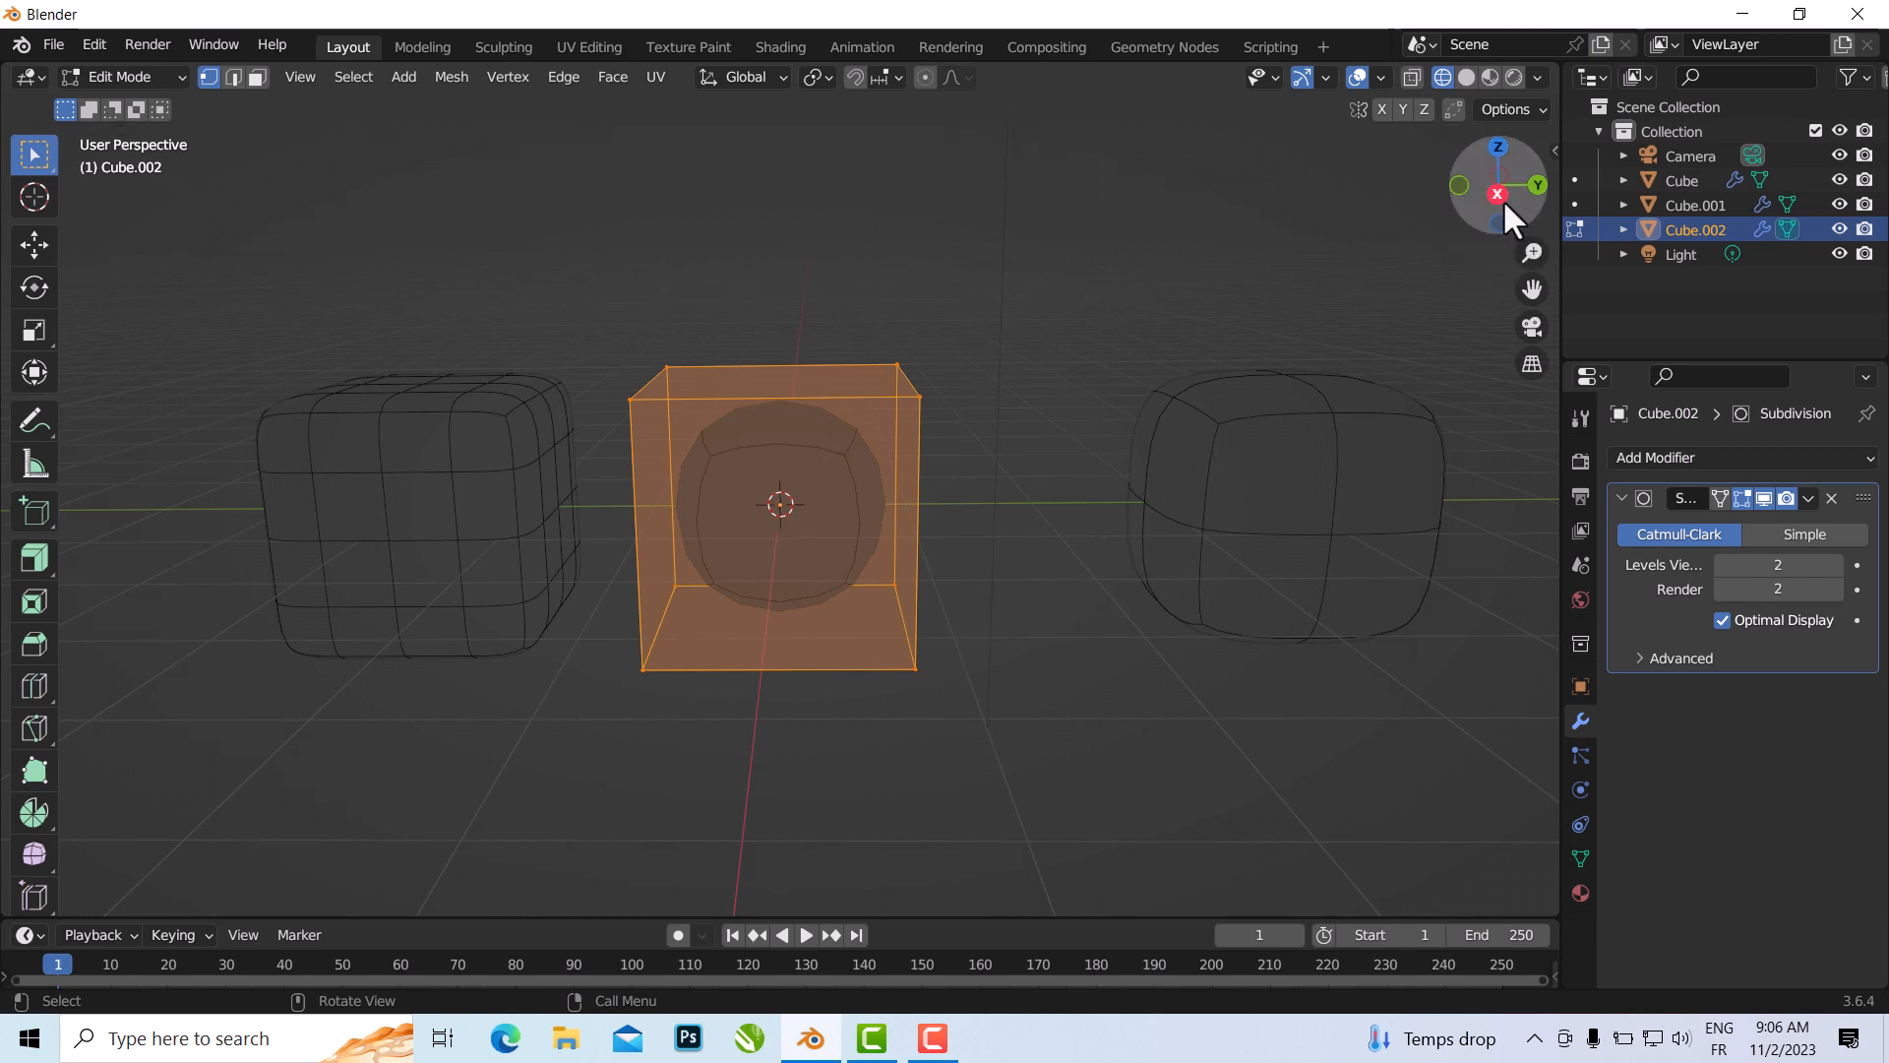
pyautogui.click(1497, 142)
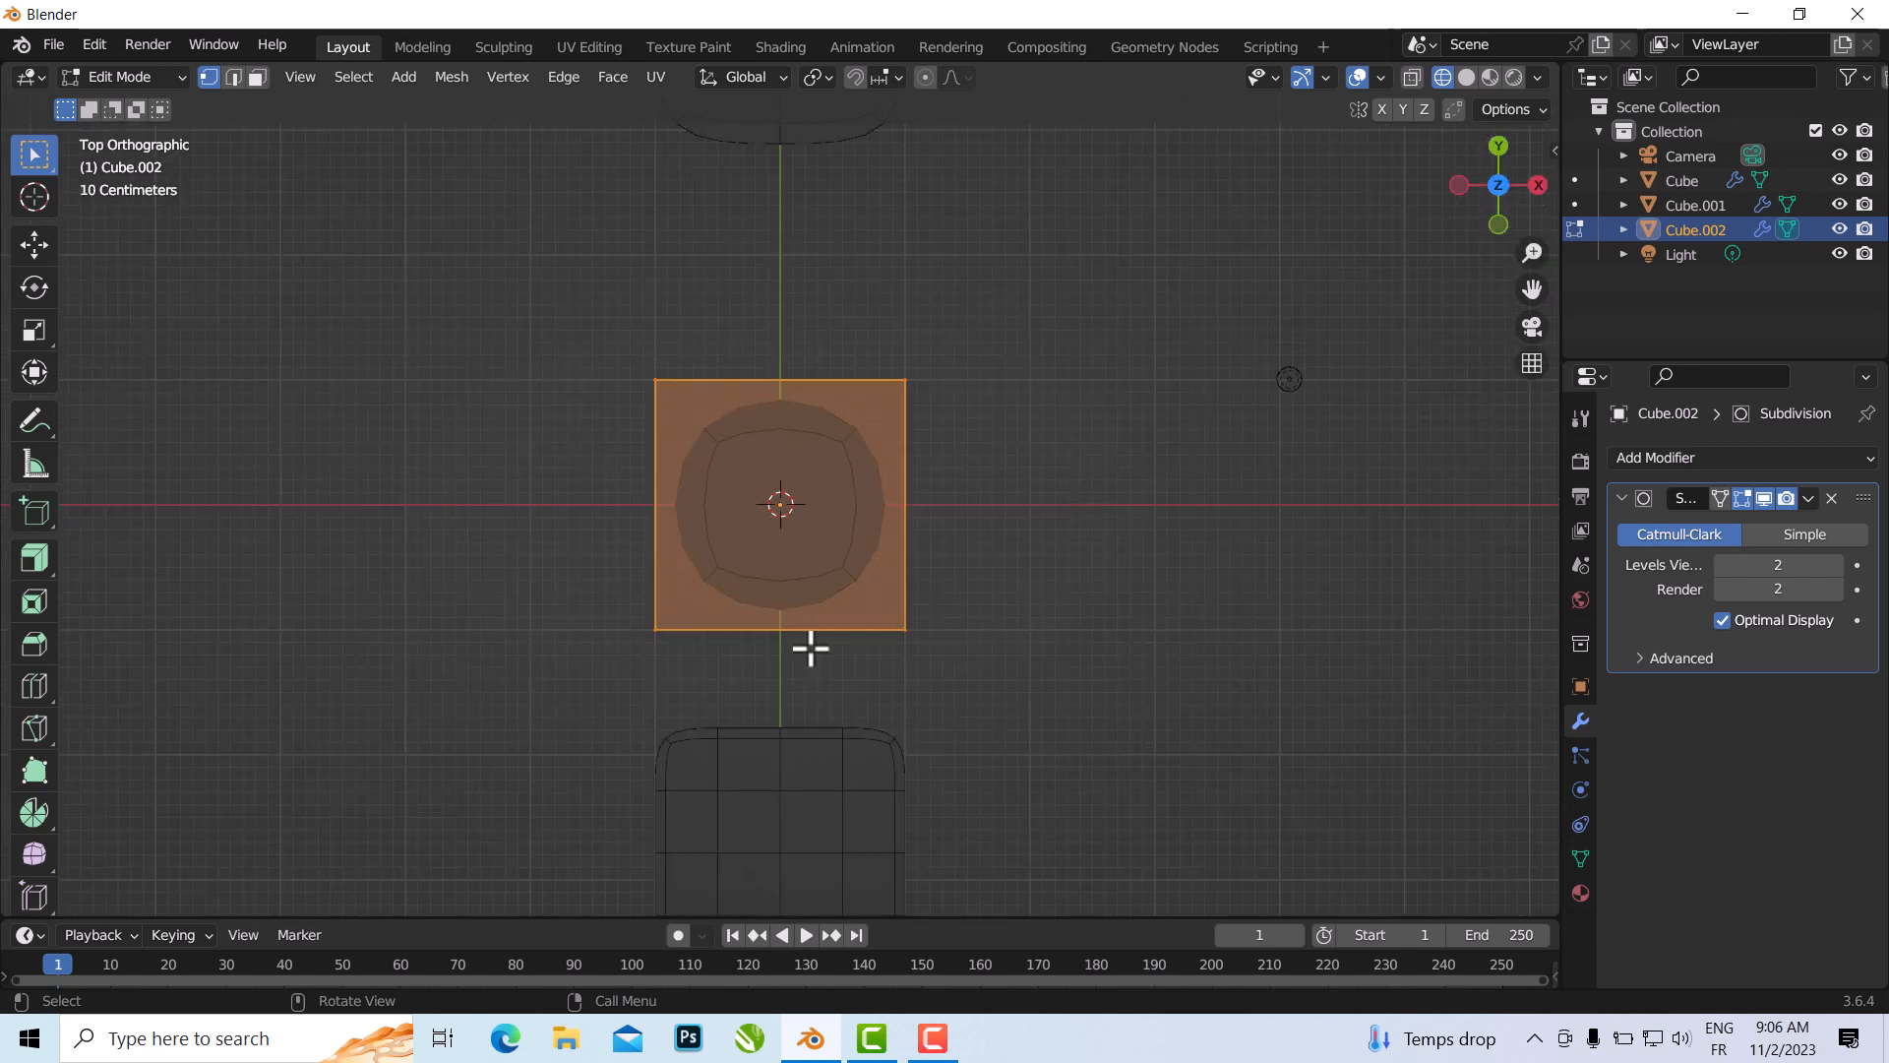
pyautogui.scroll(2, 746, 675)
pyautogui.scroll(1, 809, 629)
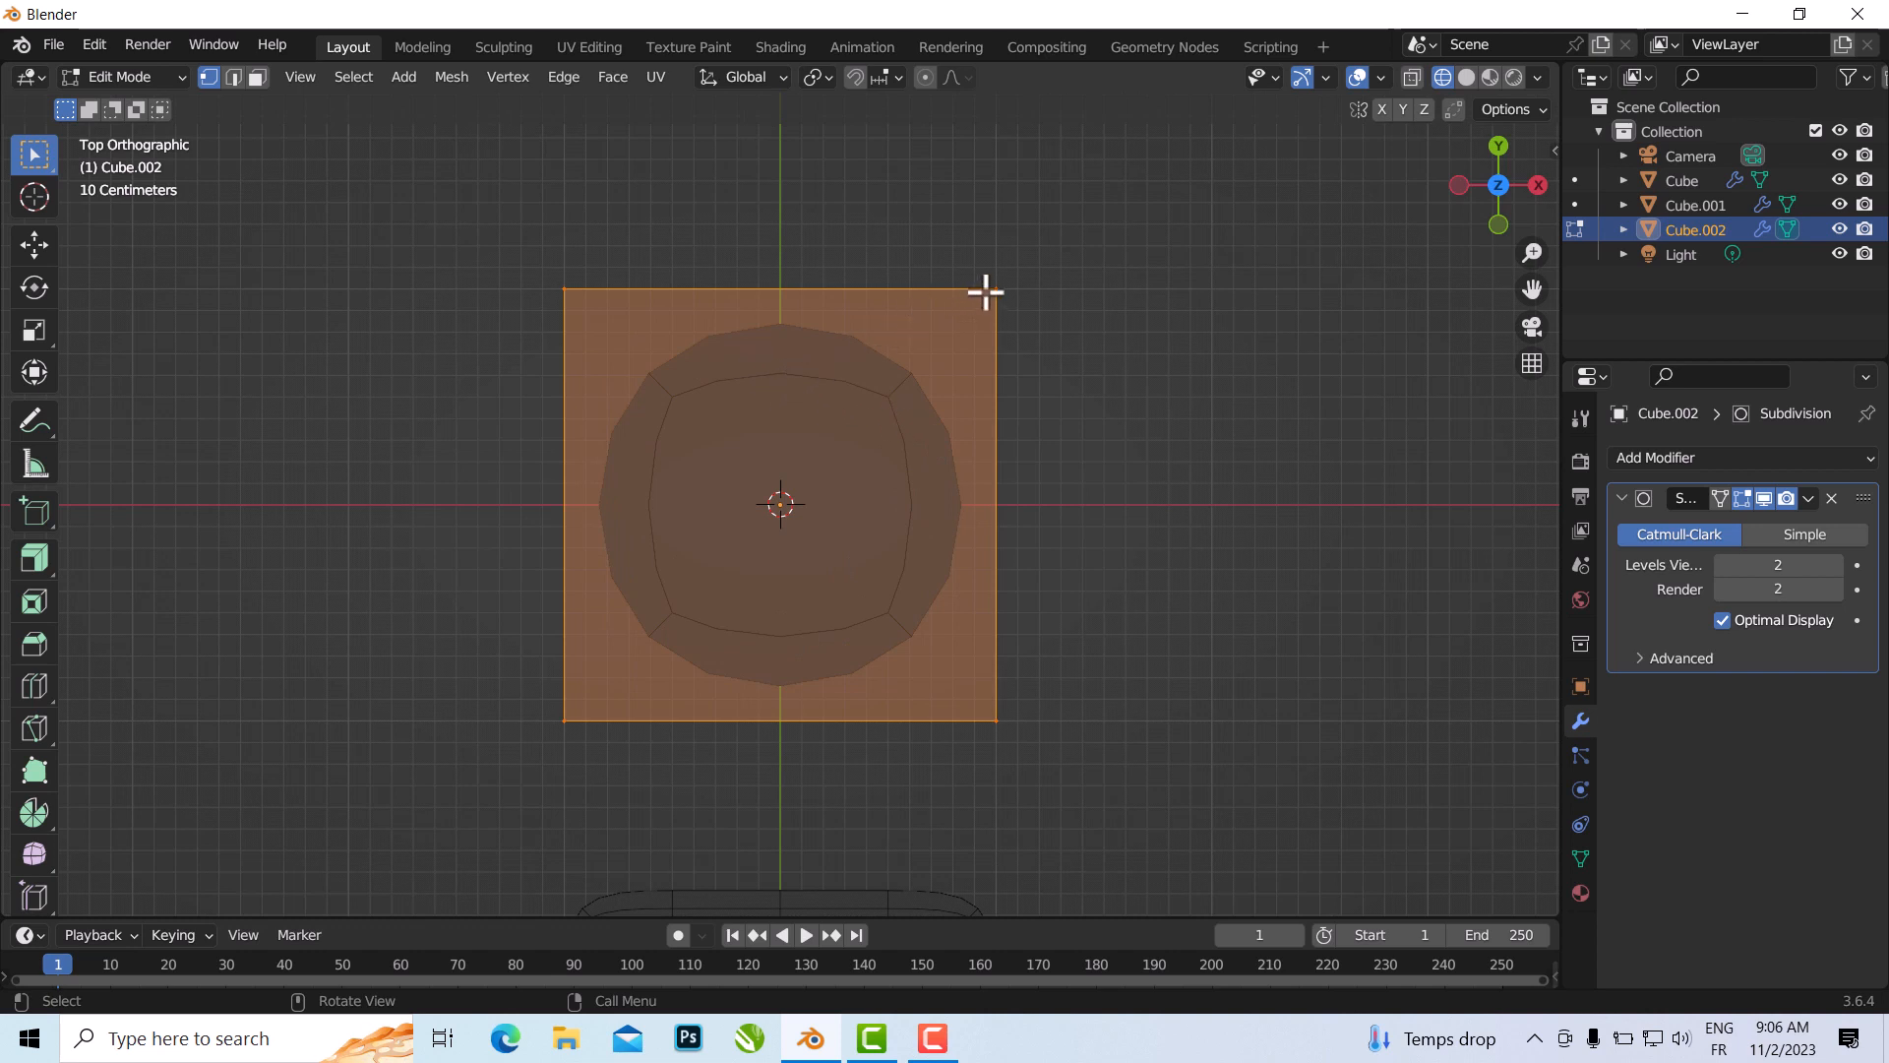
pyautogui.click(1809, 494)
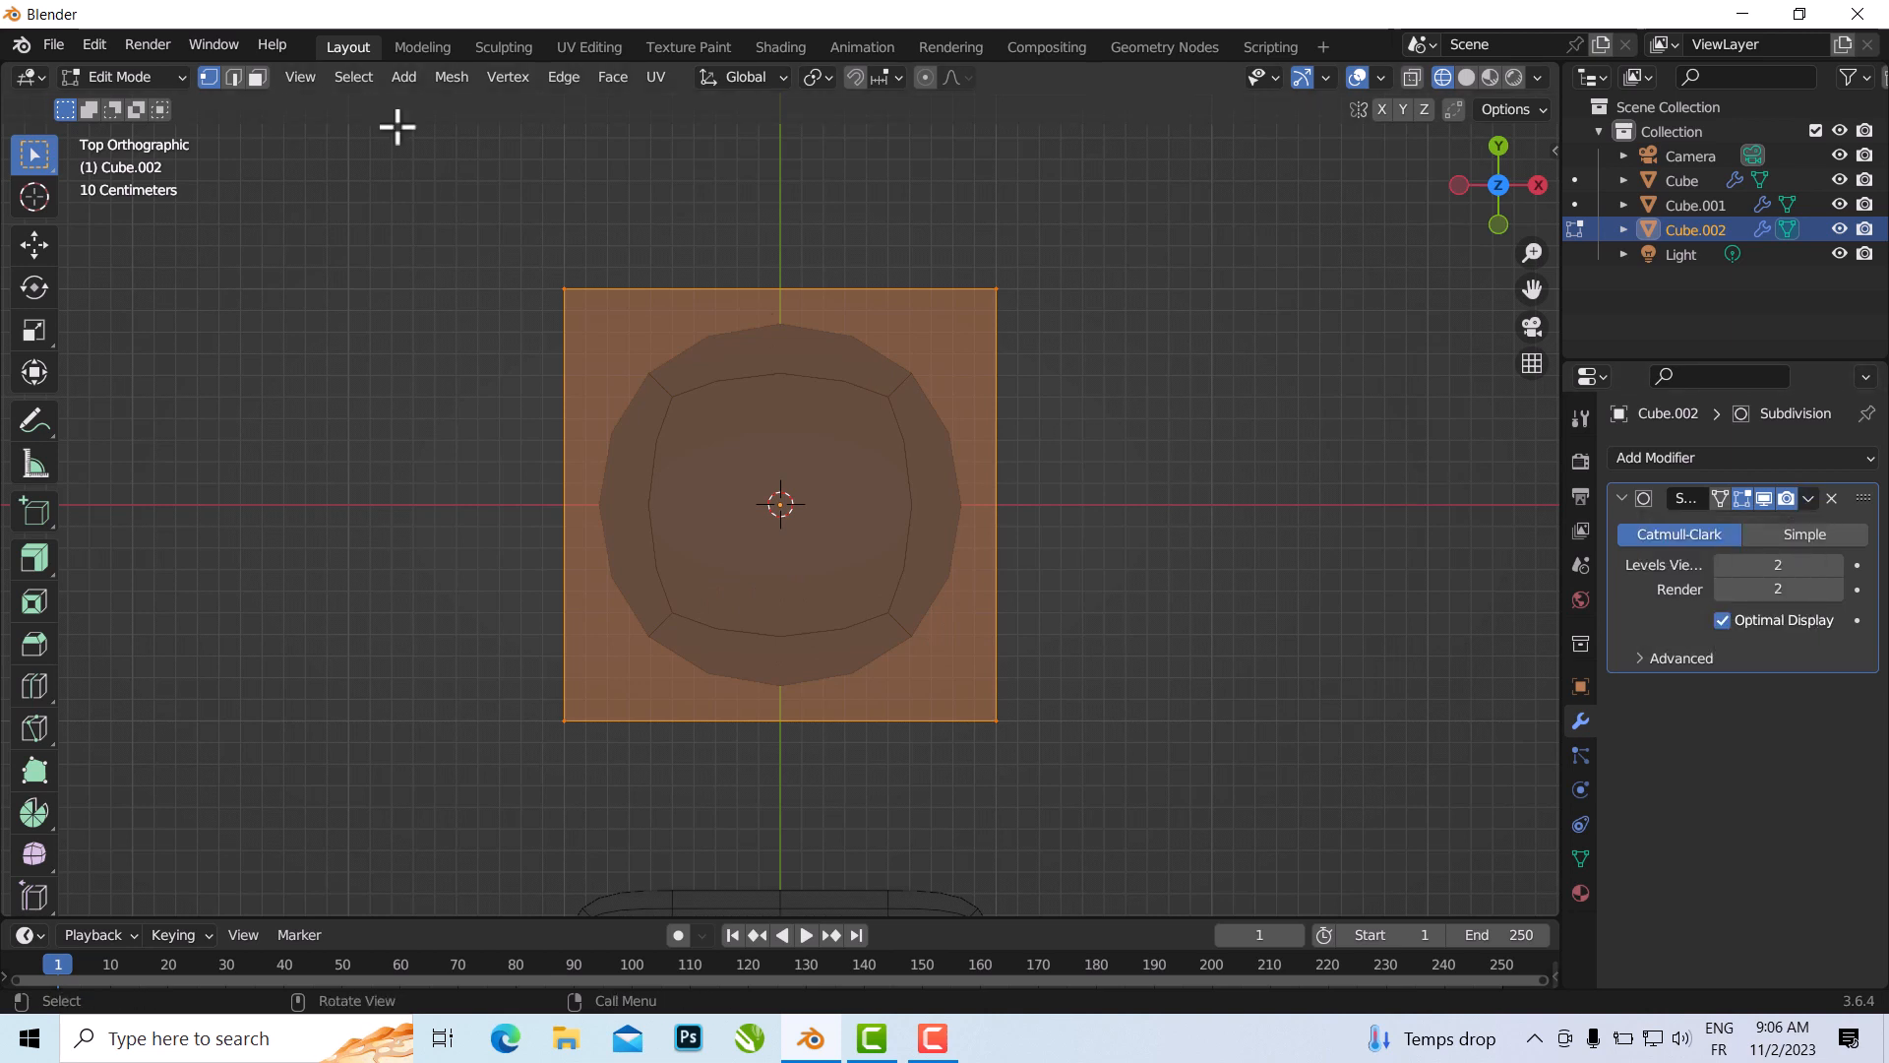
pyautogui.click(115, 82)
pyautogui.click(148, 115)
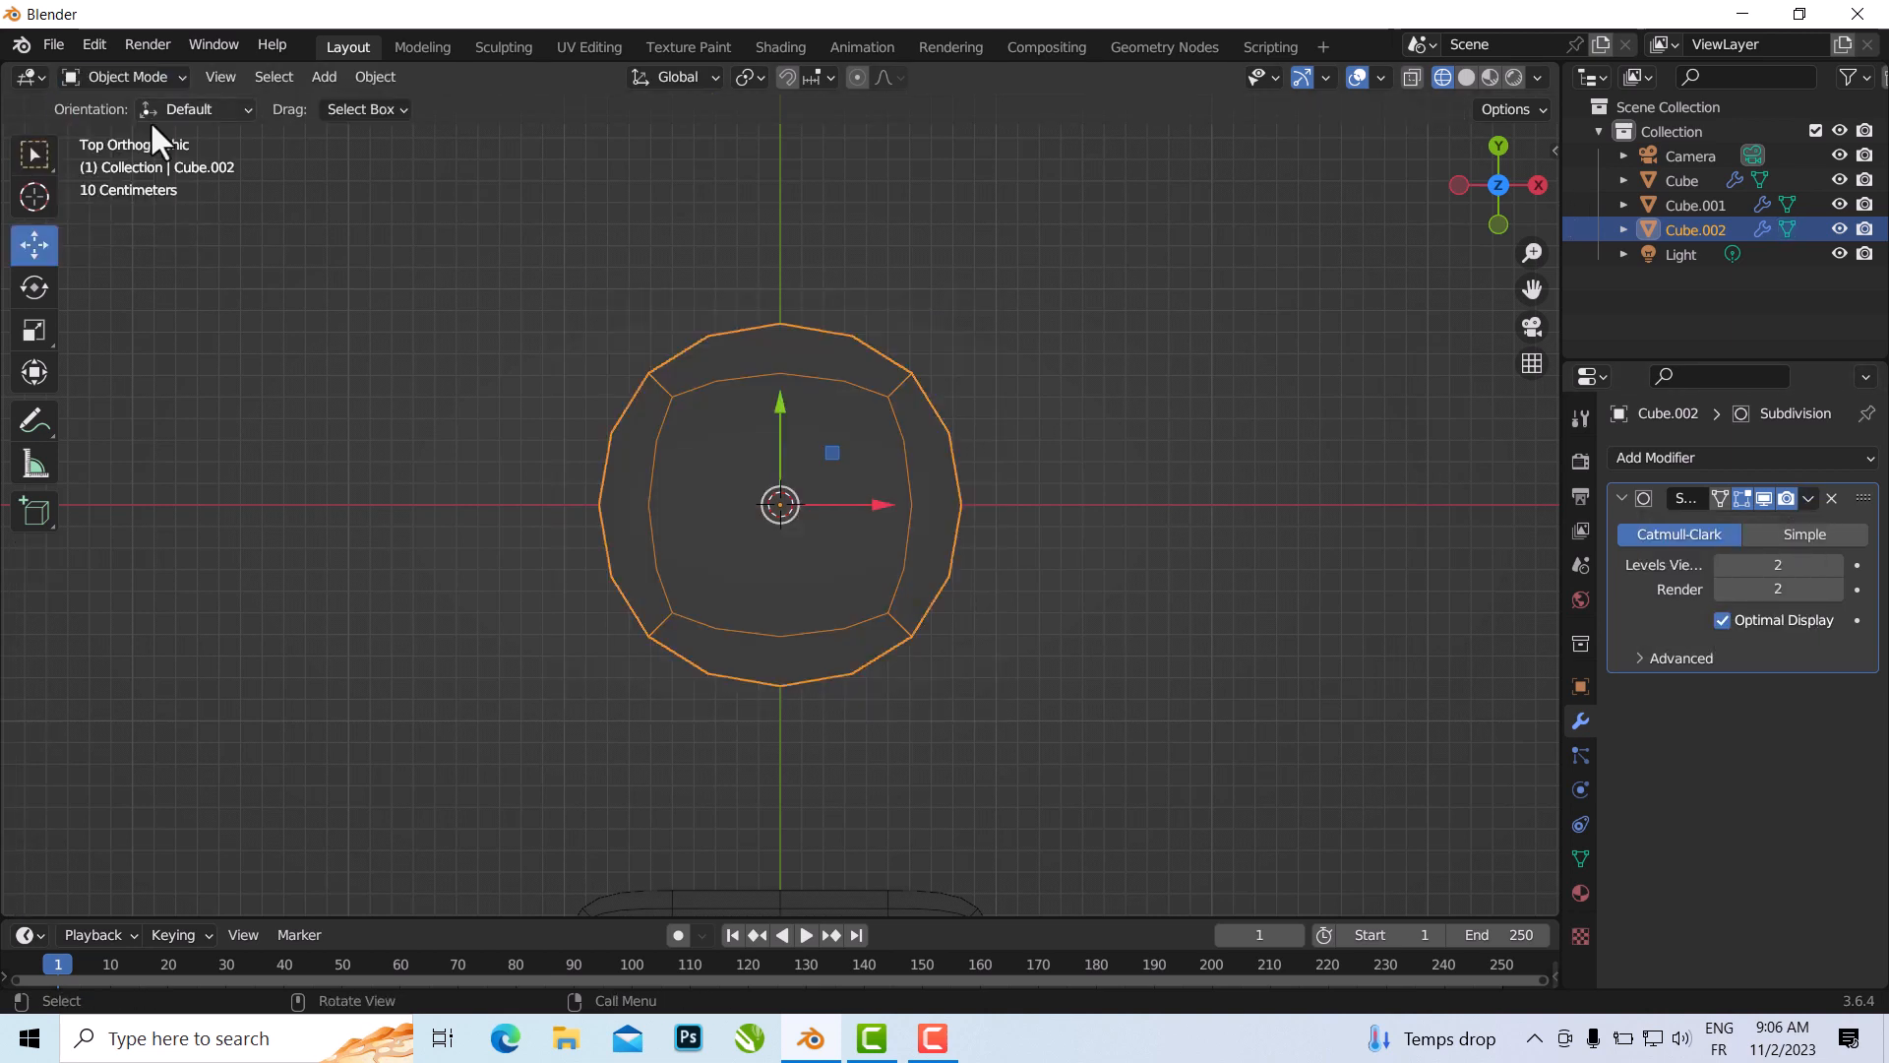
# - Apply the middle cube's Subdivision Surface modifier at viewport level 2
pyautogui.click(1809, 496)
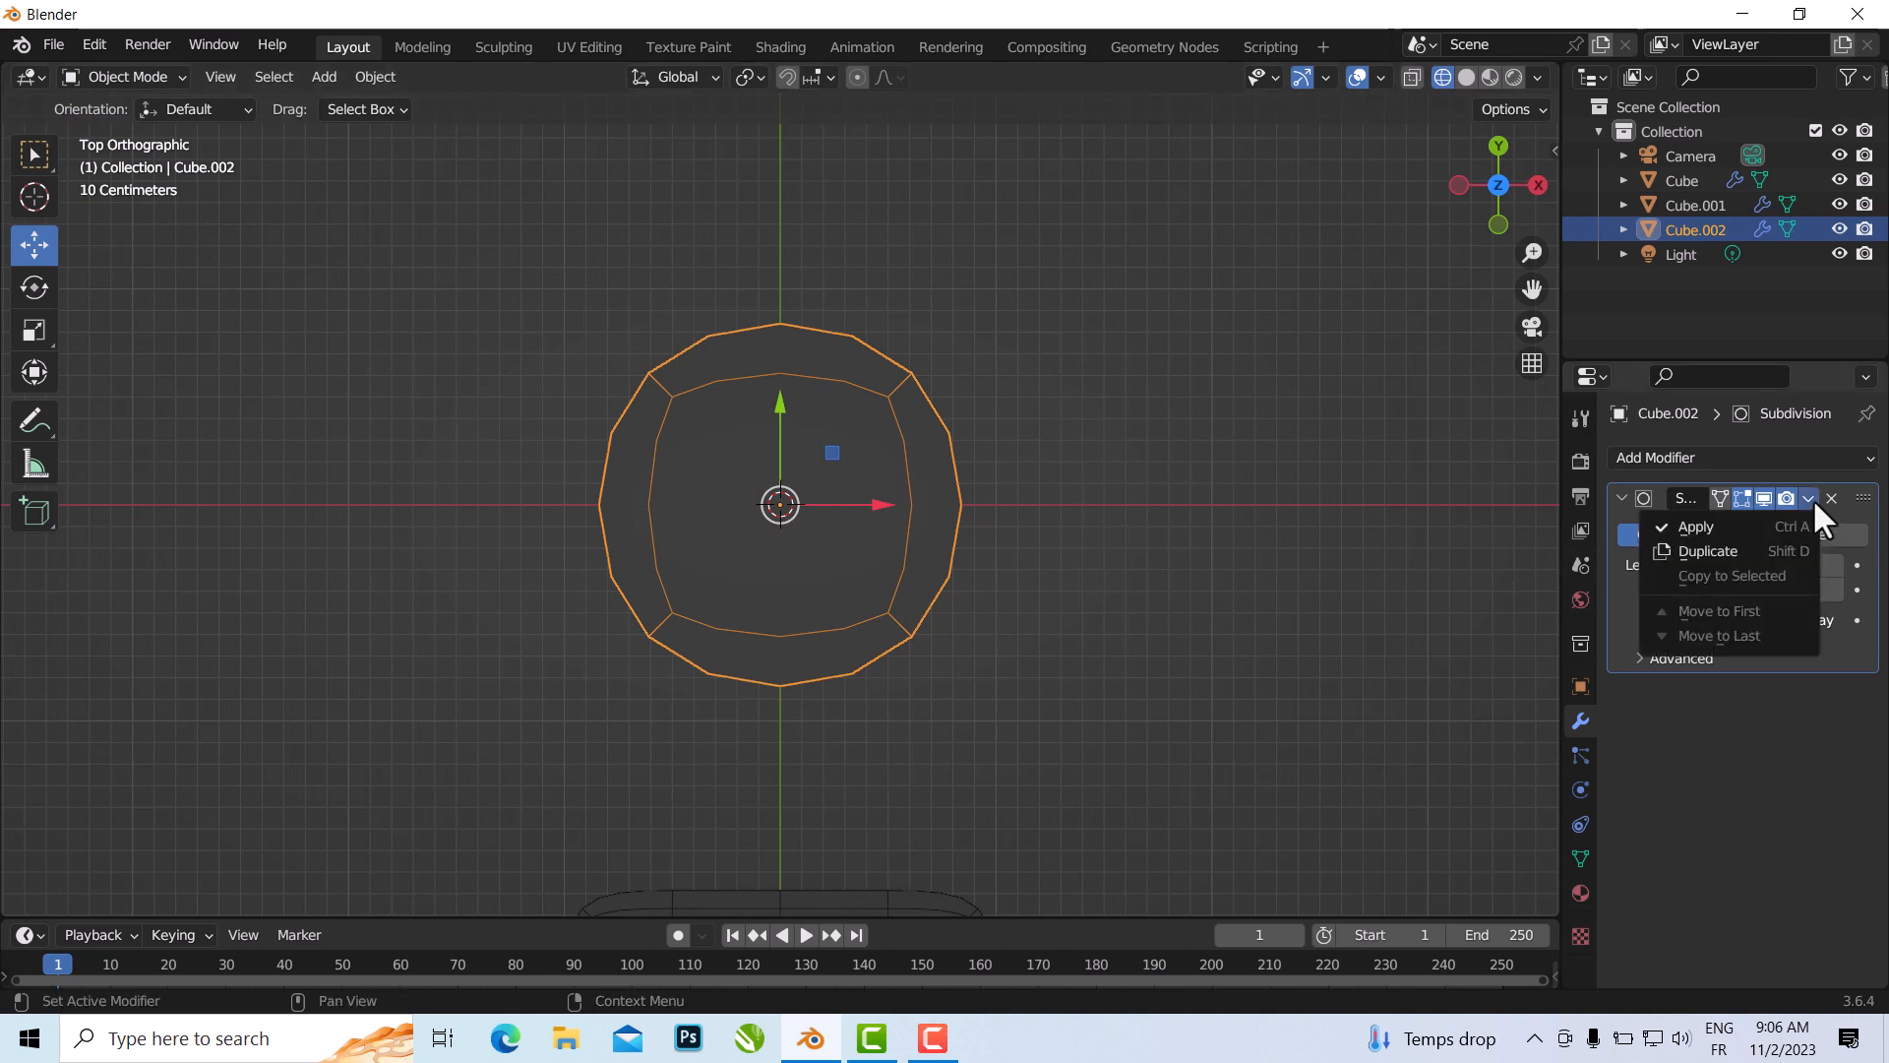
pyautogui.click(1728, 533)
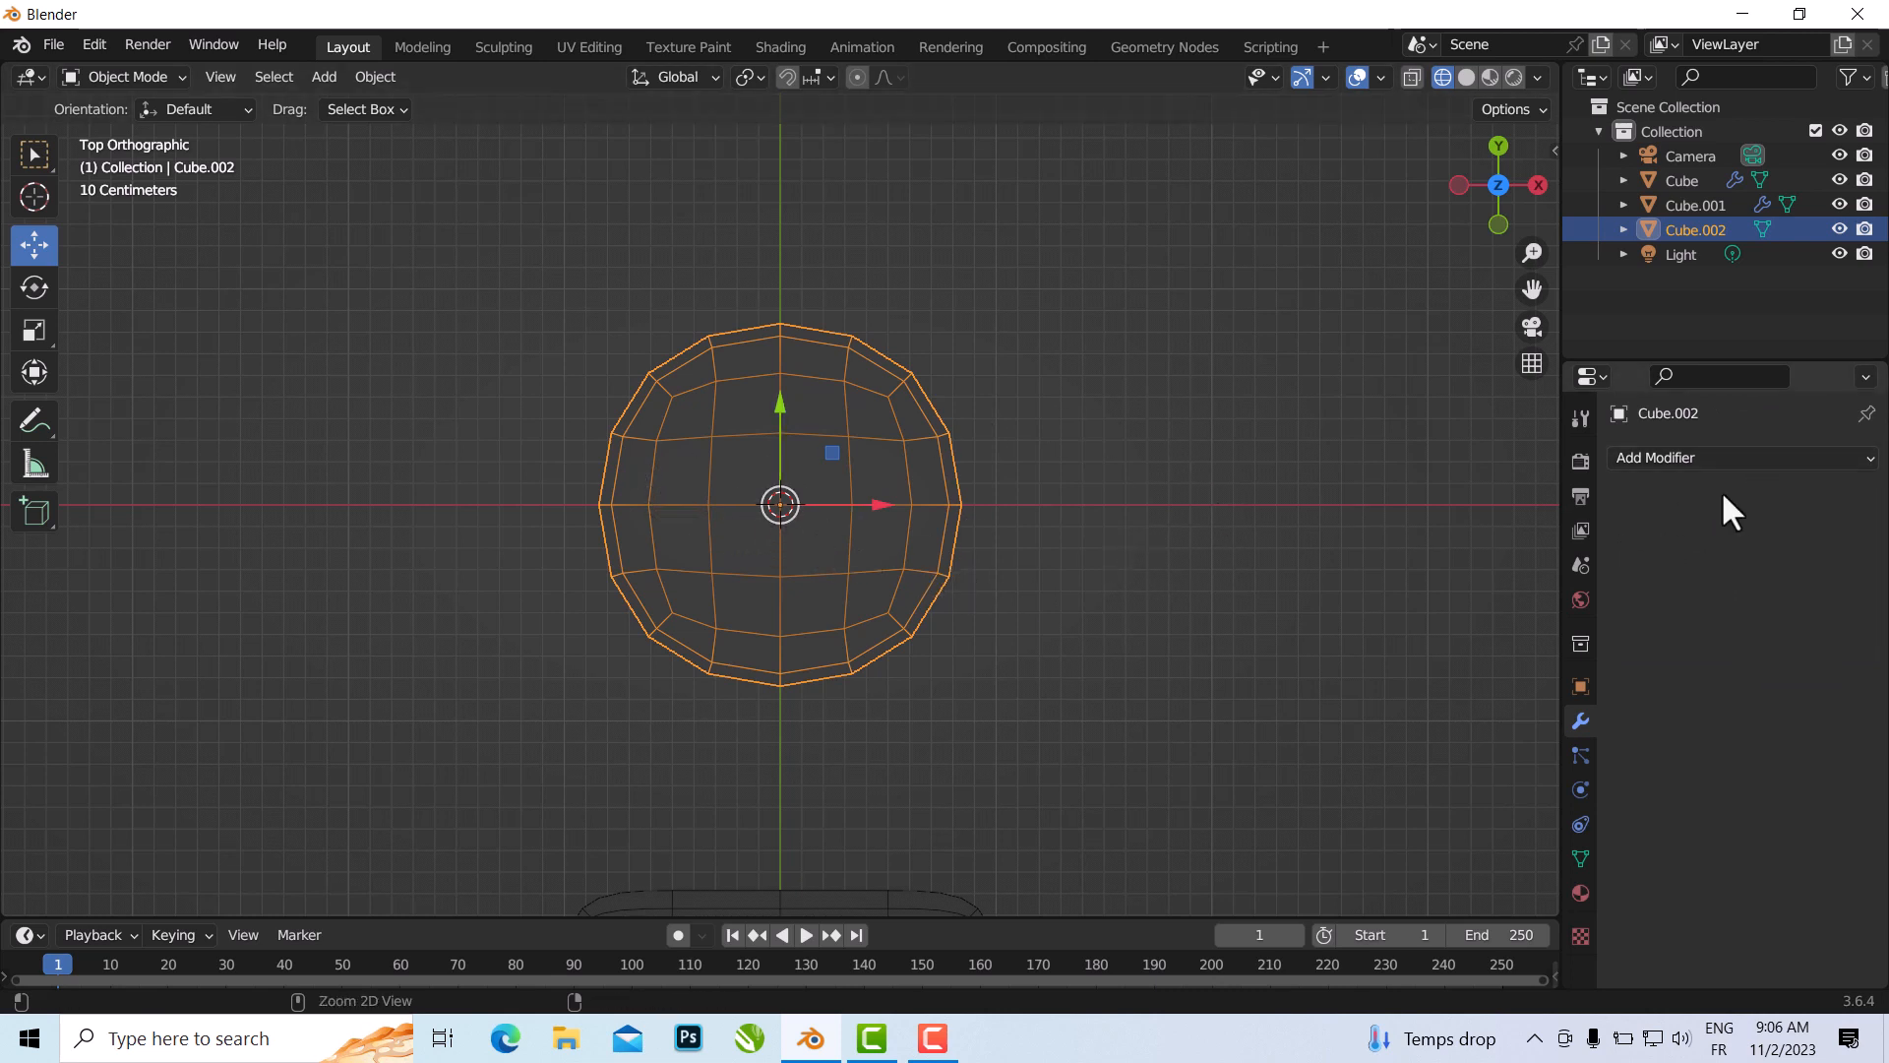
# - Undo applying the middle cube's modifier, then apply it with the viewport level set to 1 and inspect the resulting edges
pyautogui.hotkey('ctrl', '2')
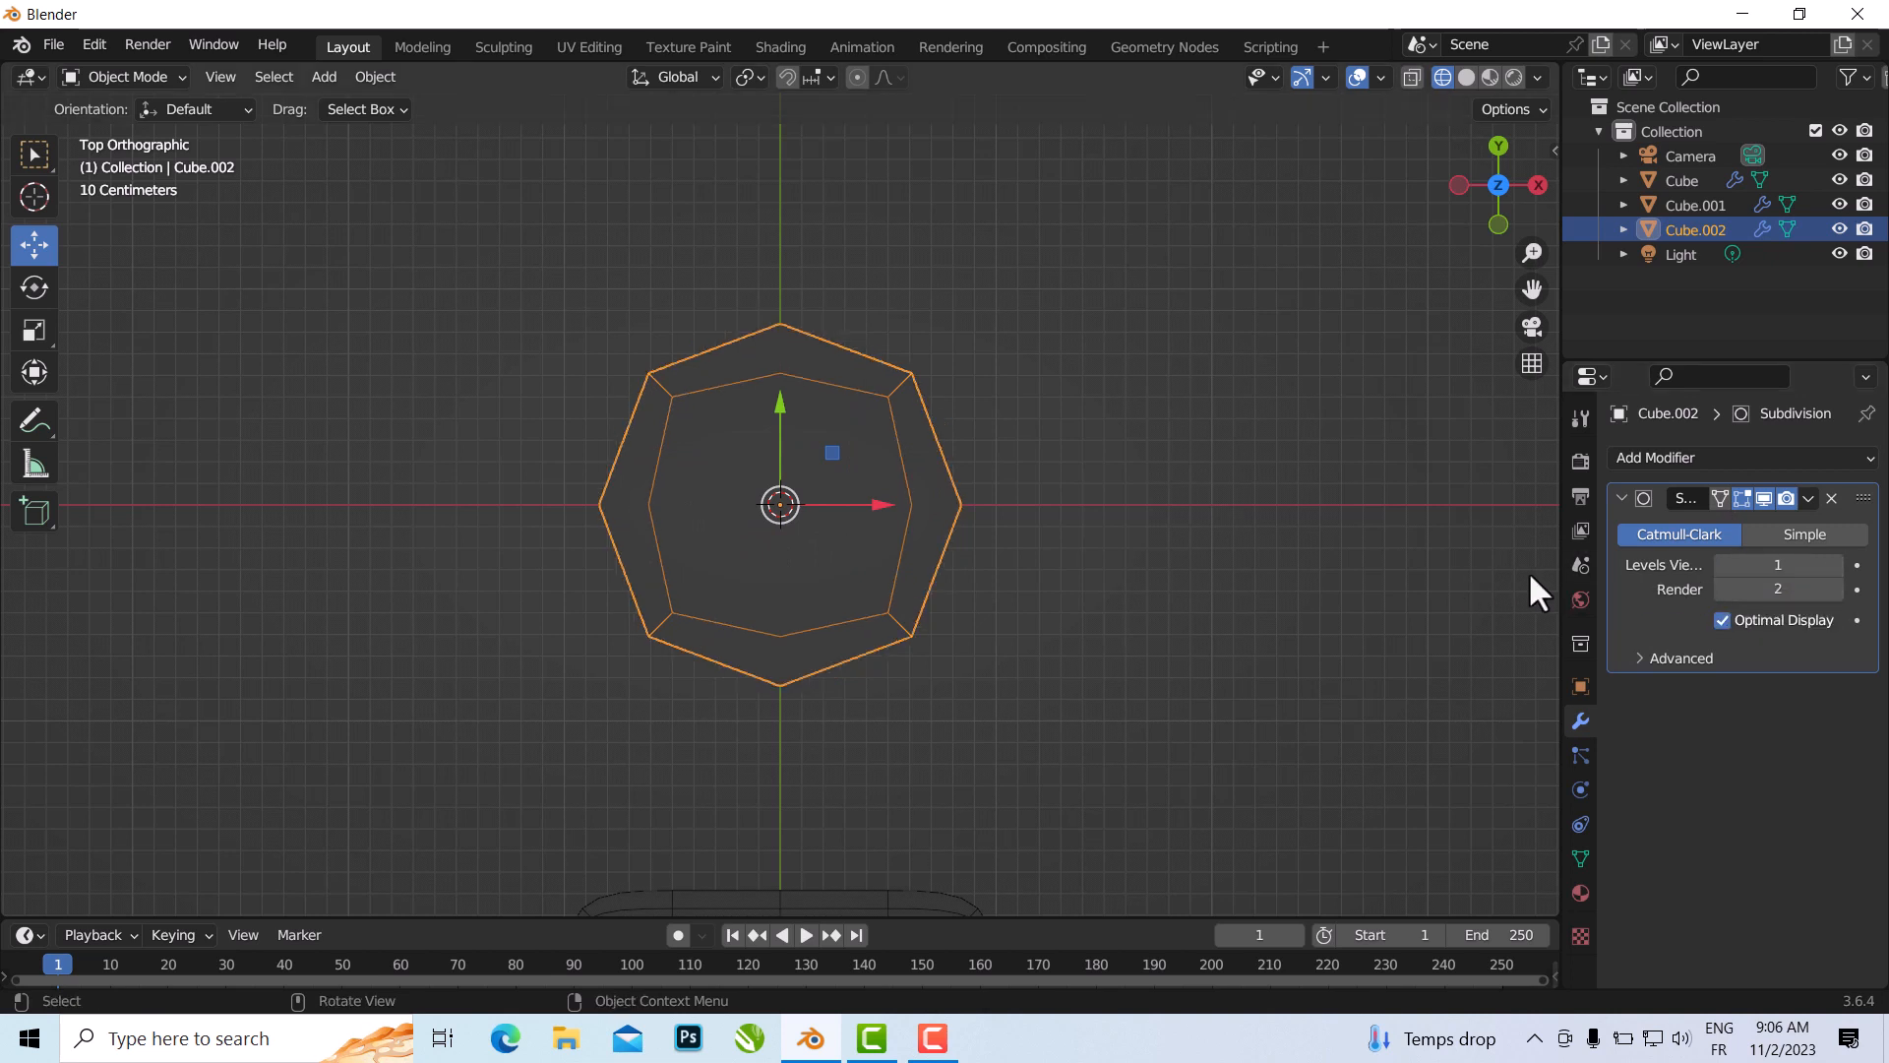
pyautogui.click(1815, 497)
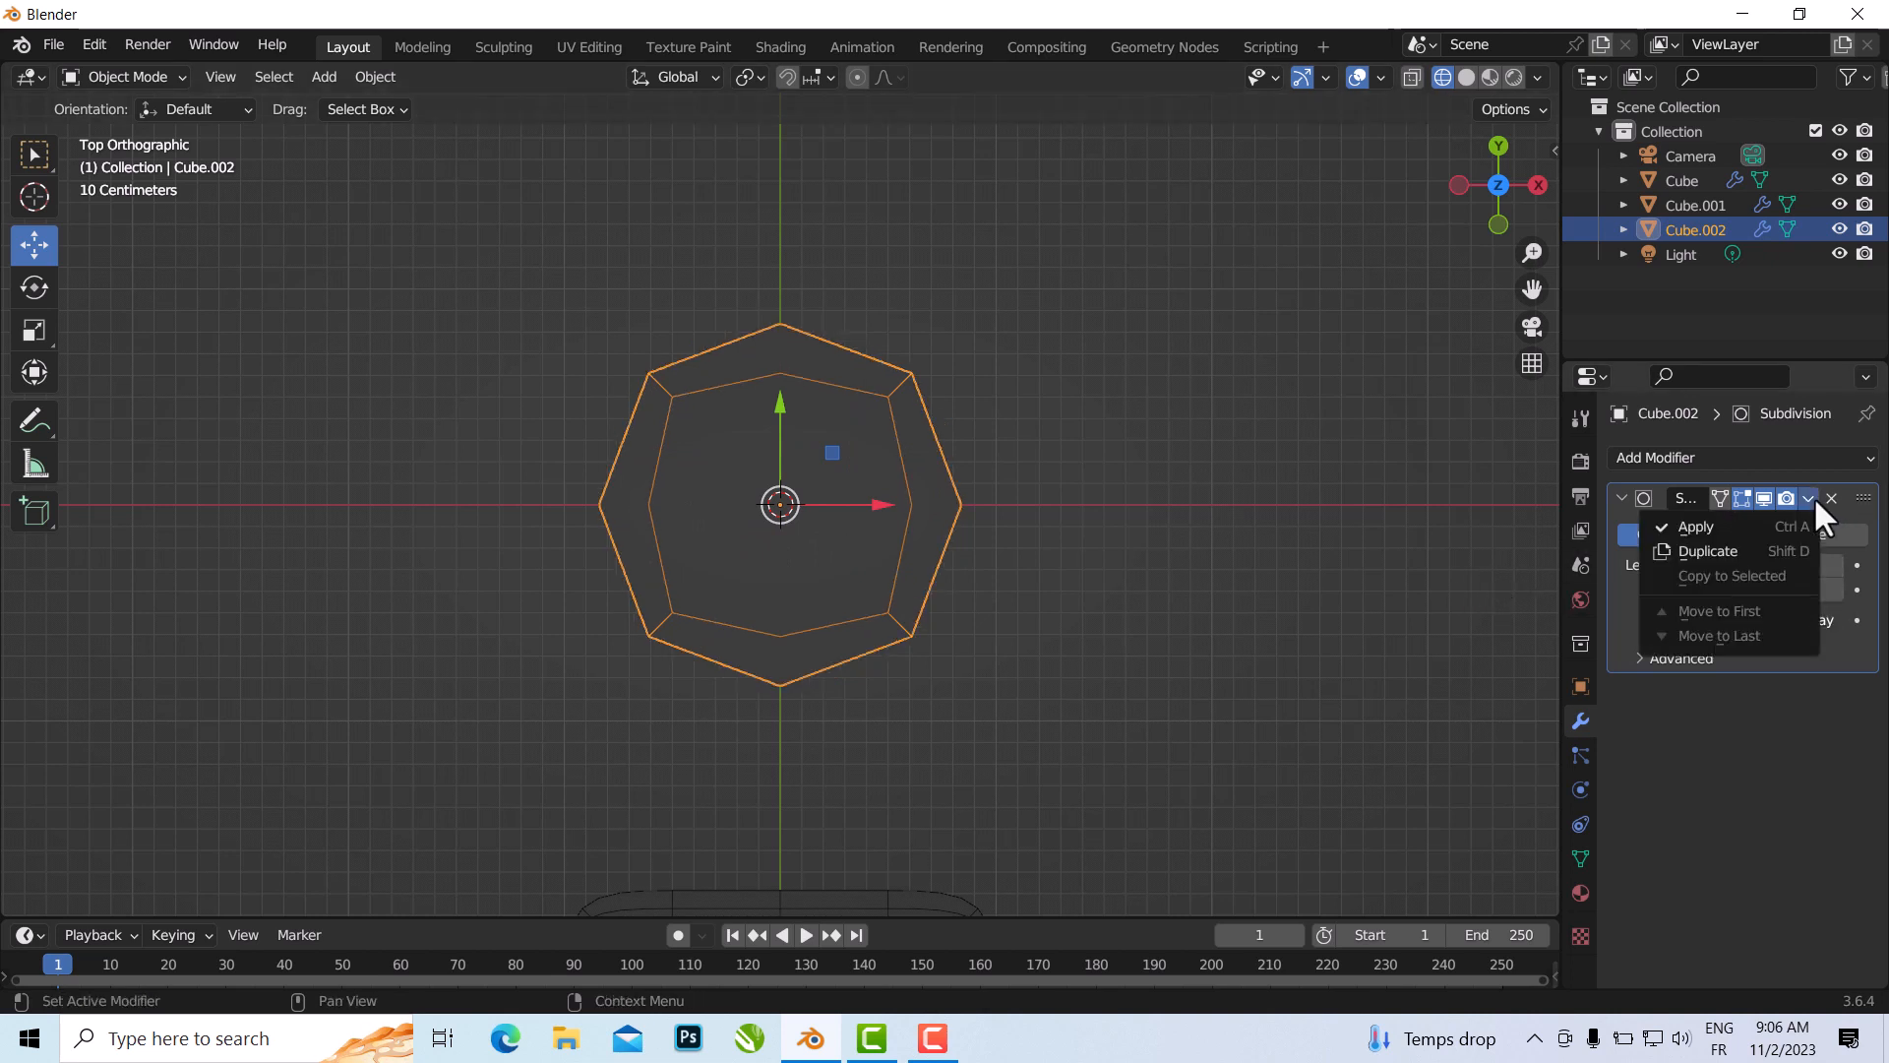
pyautogui.click(1741, 529)
pyautogui.click(1201, 568)
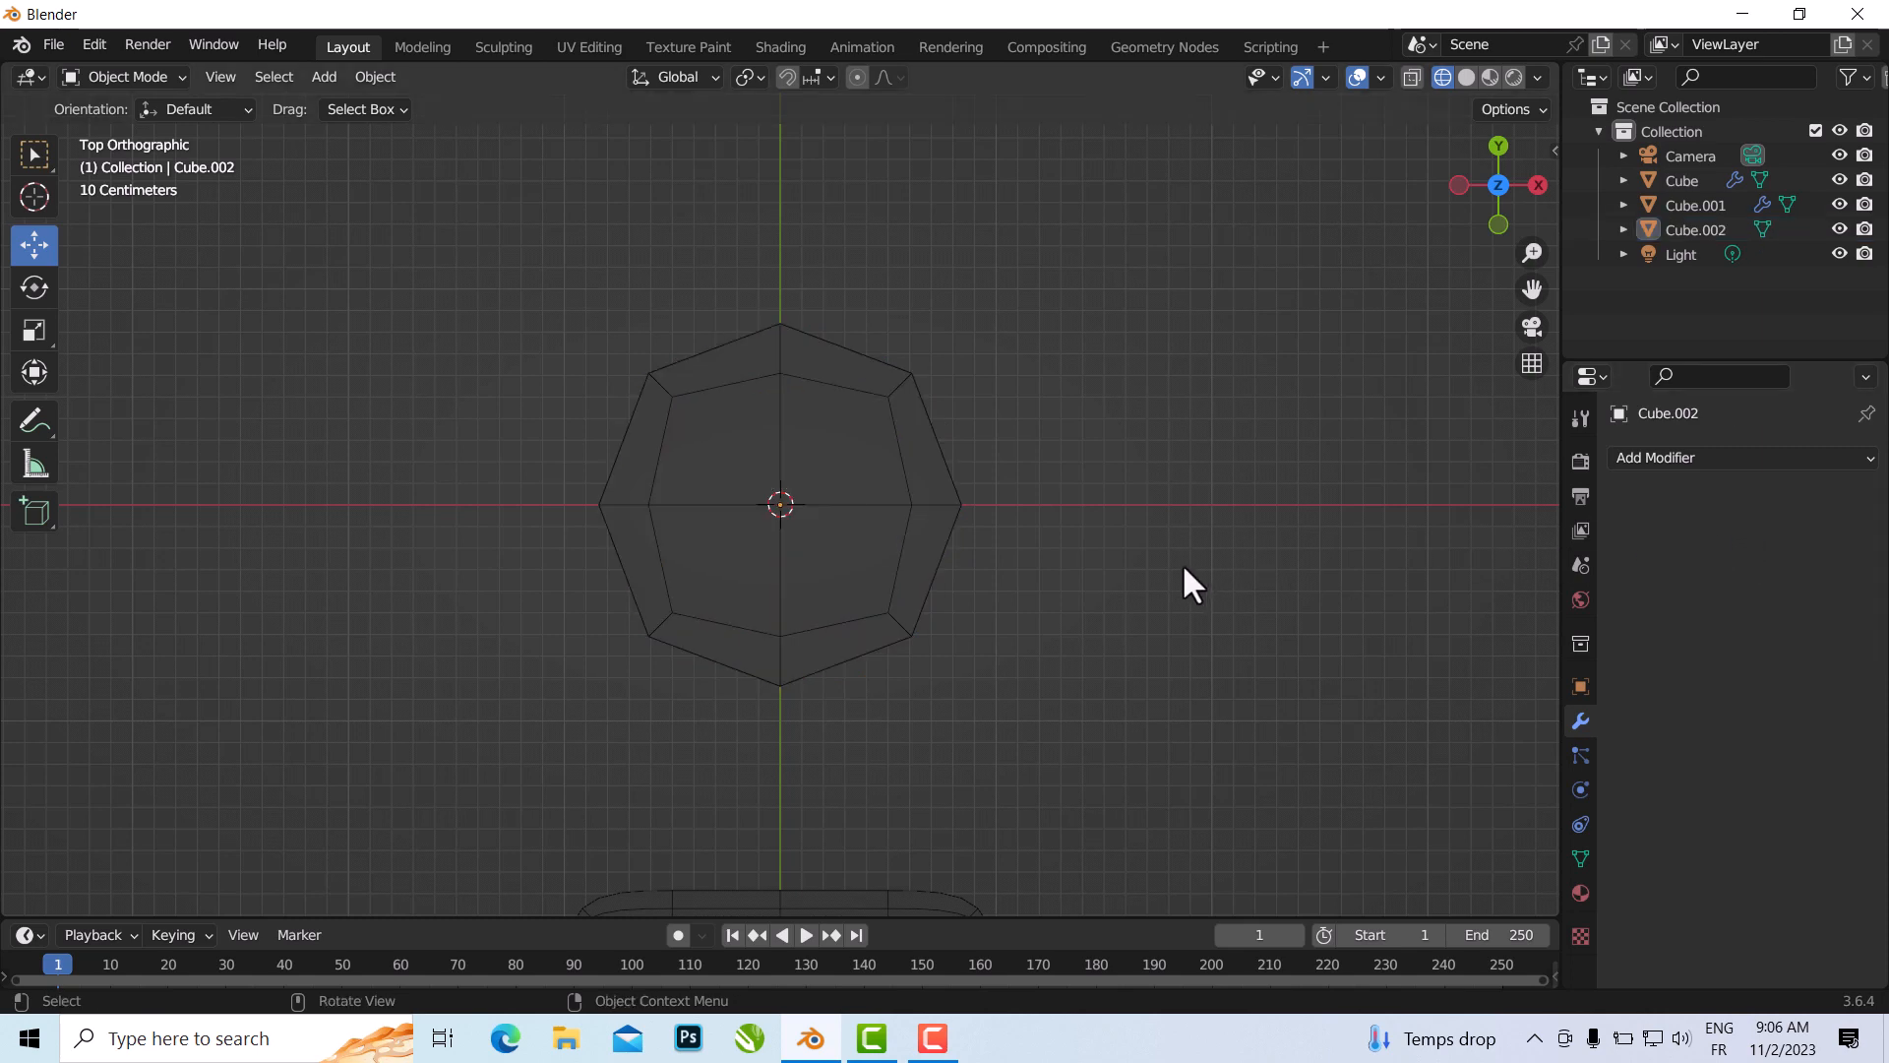
pyautogui.scroll(2, 870, 462)
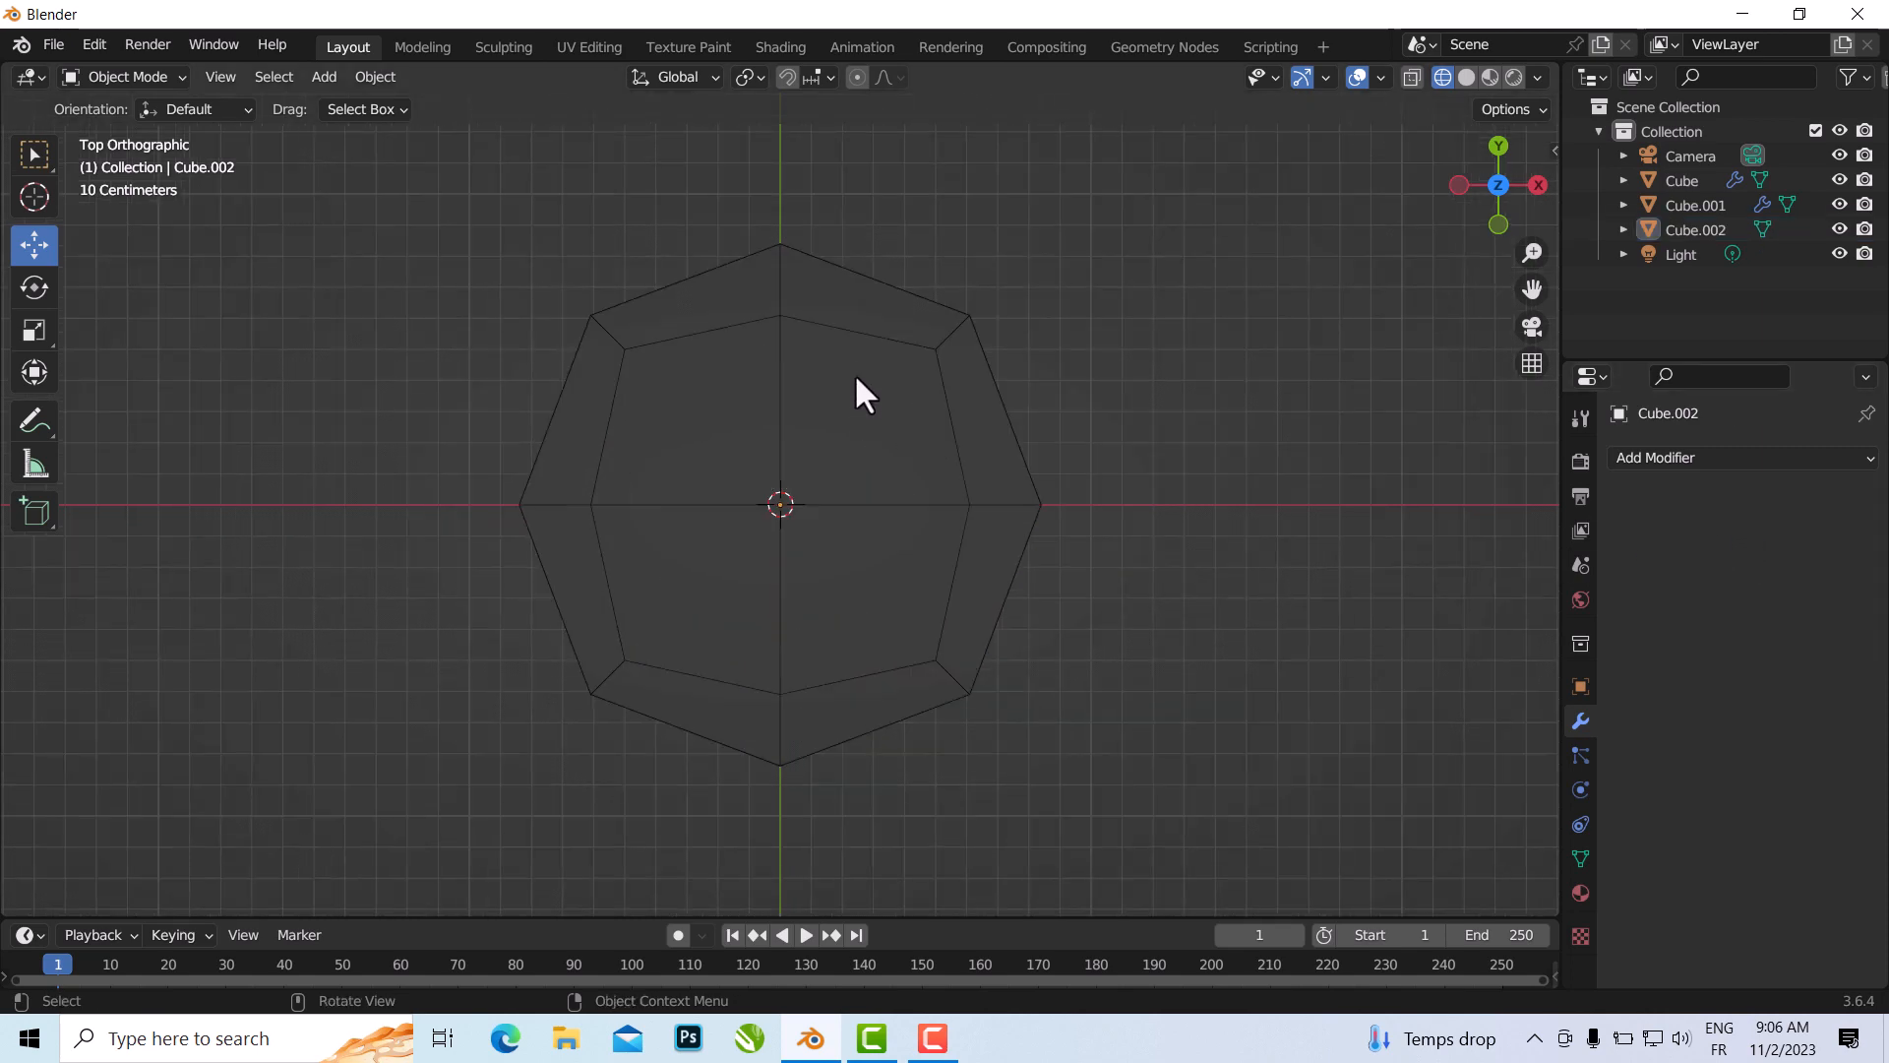
pyautogui.click(863, 337)
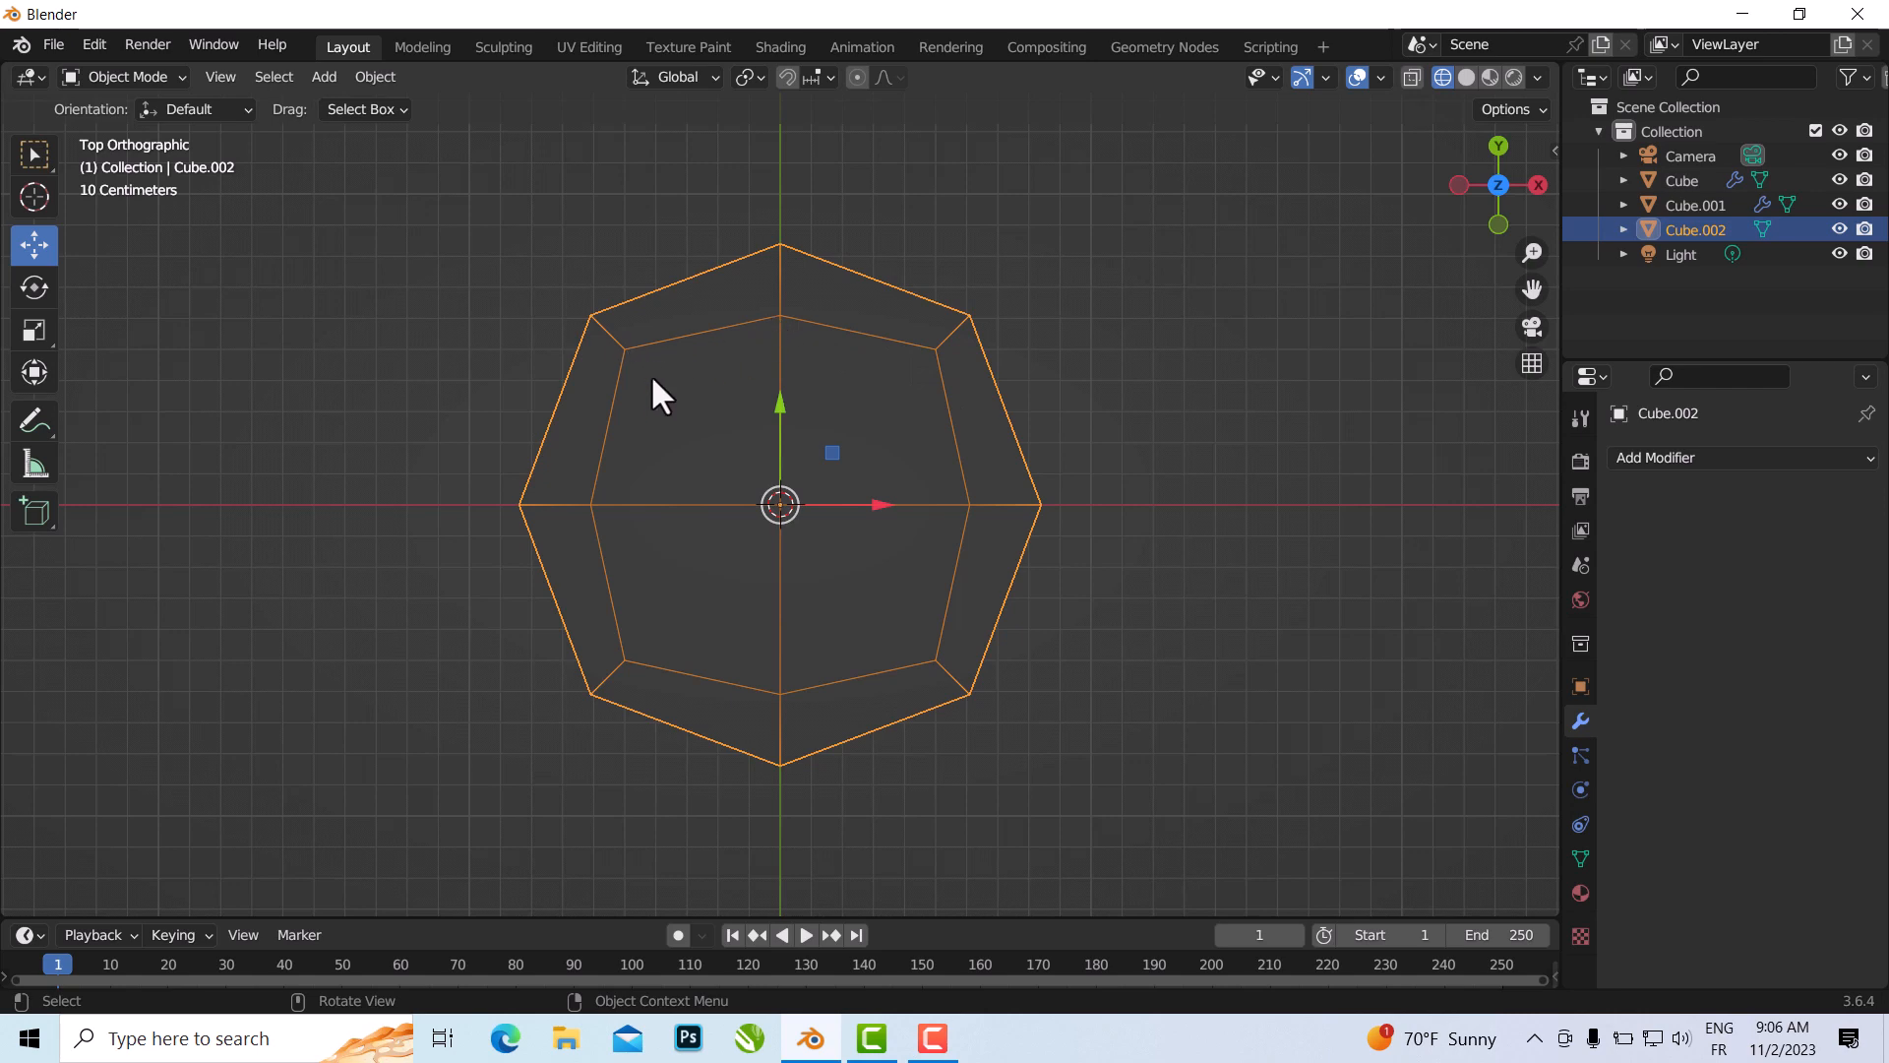
# - Set the Subdivision Surface viewport level of the second cube, on the positive Y side, to 1
pyautogui.scroll(-7, 989, 488)
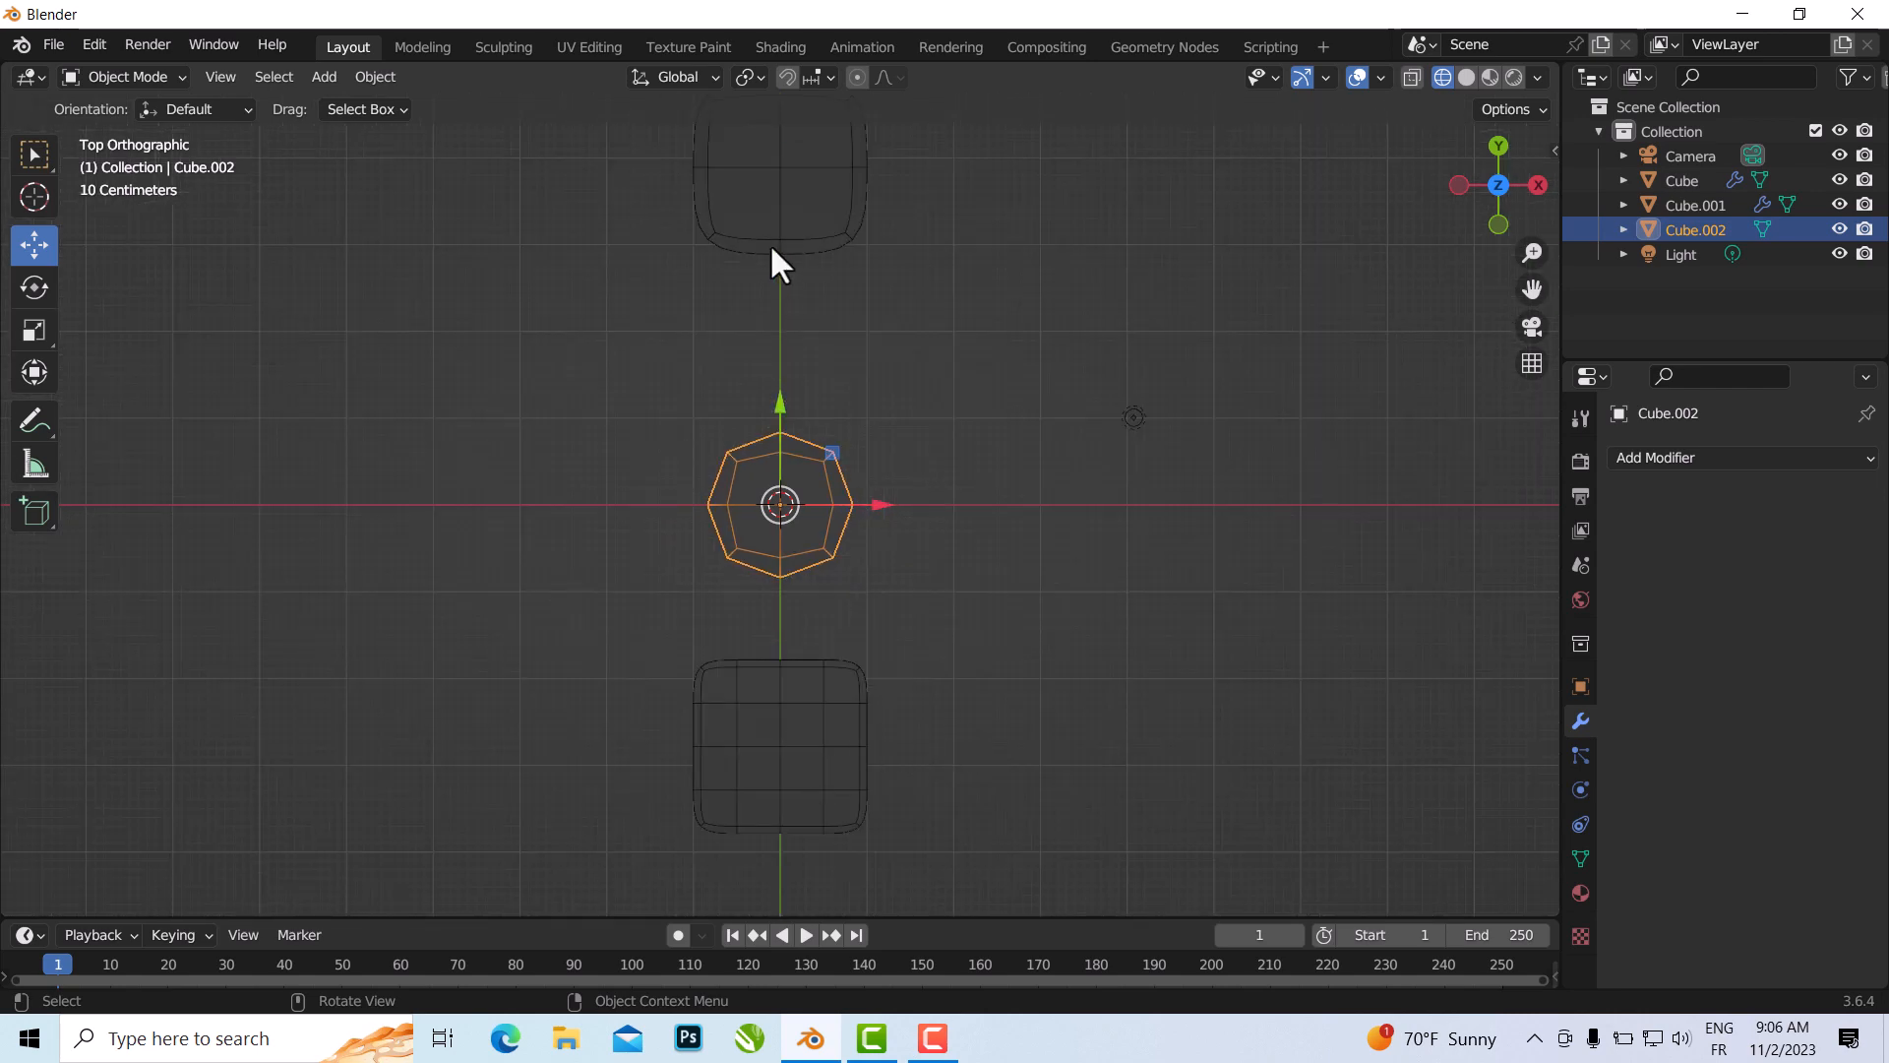
pyautogui.click(786, 197)
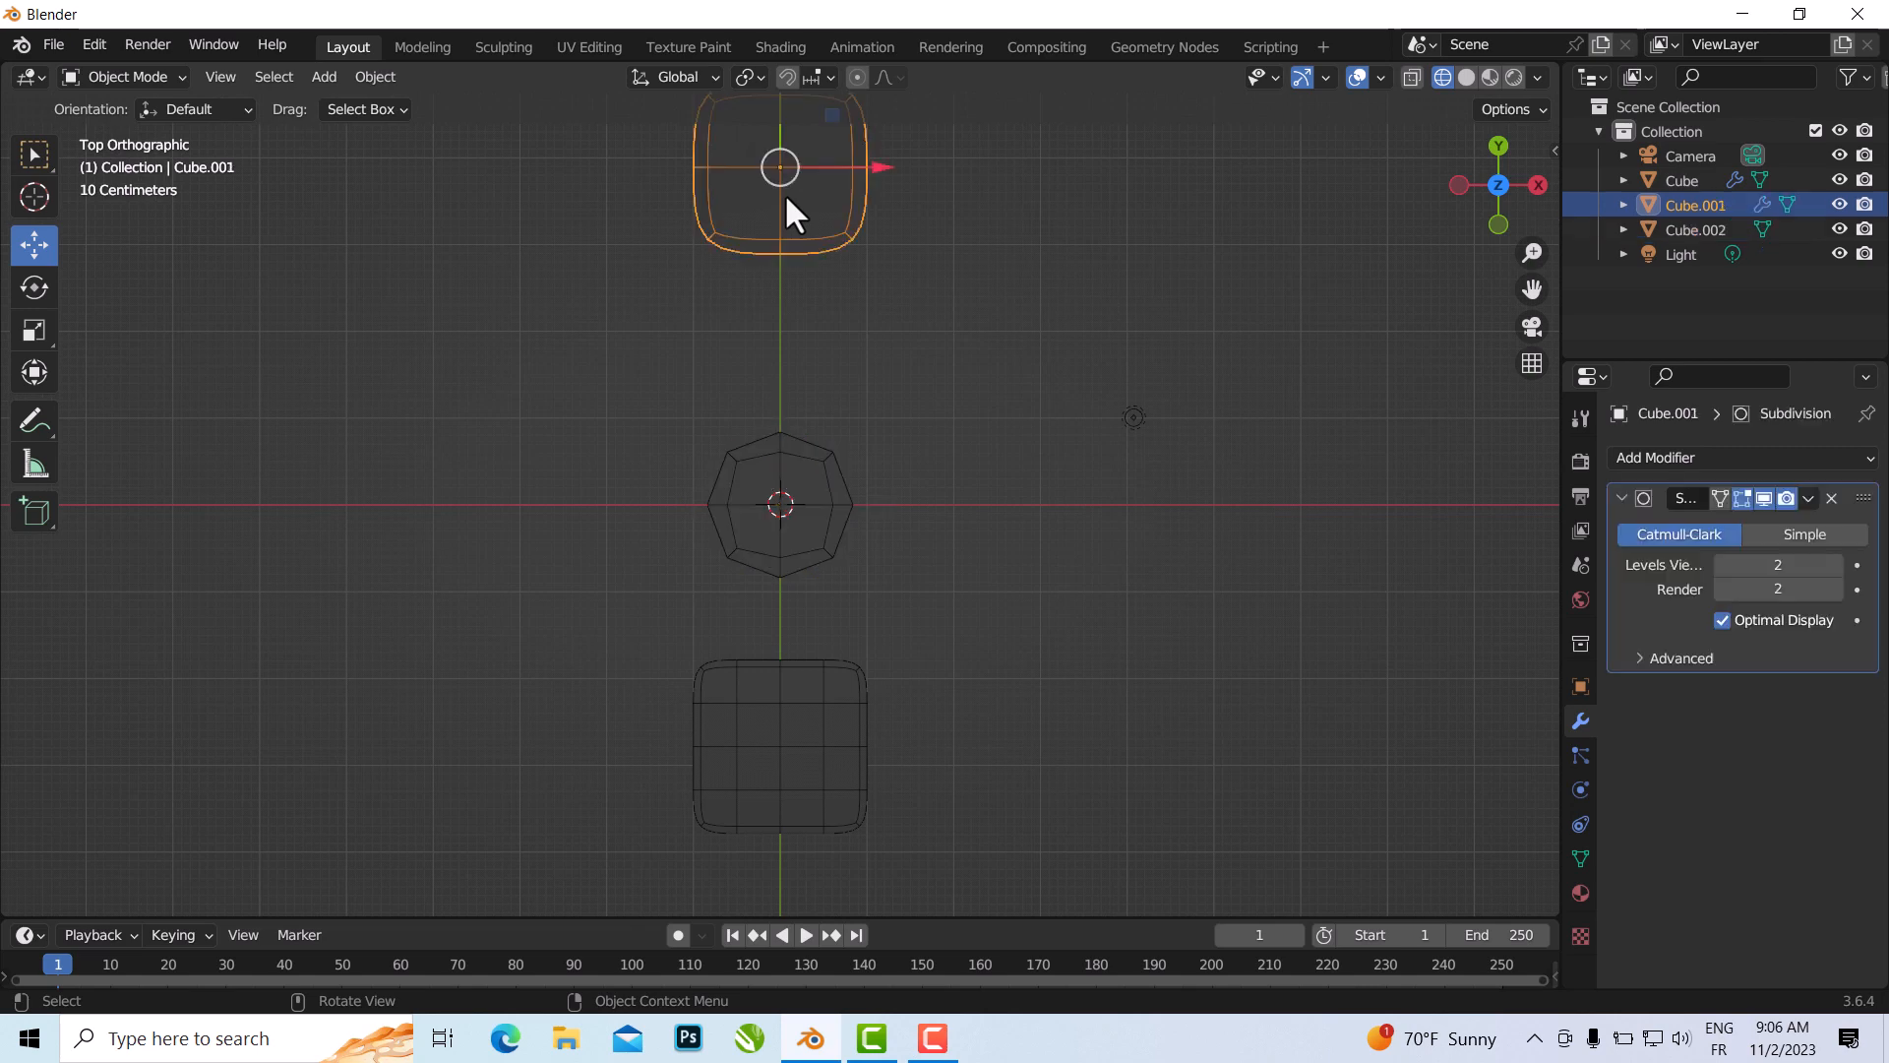
pyautogui.click(1722, 565)
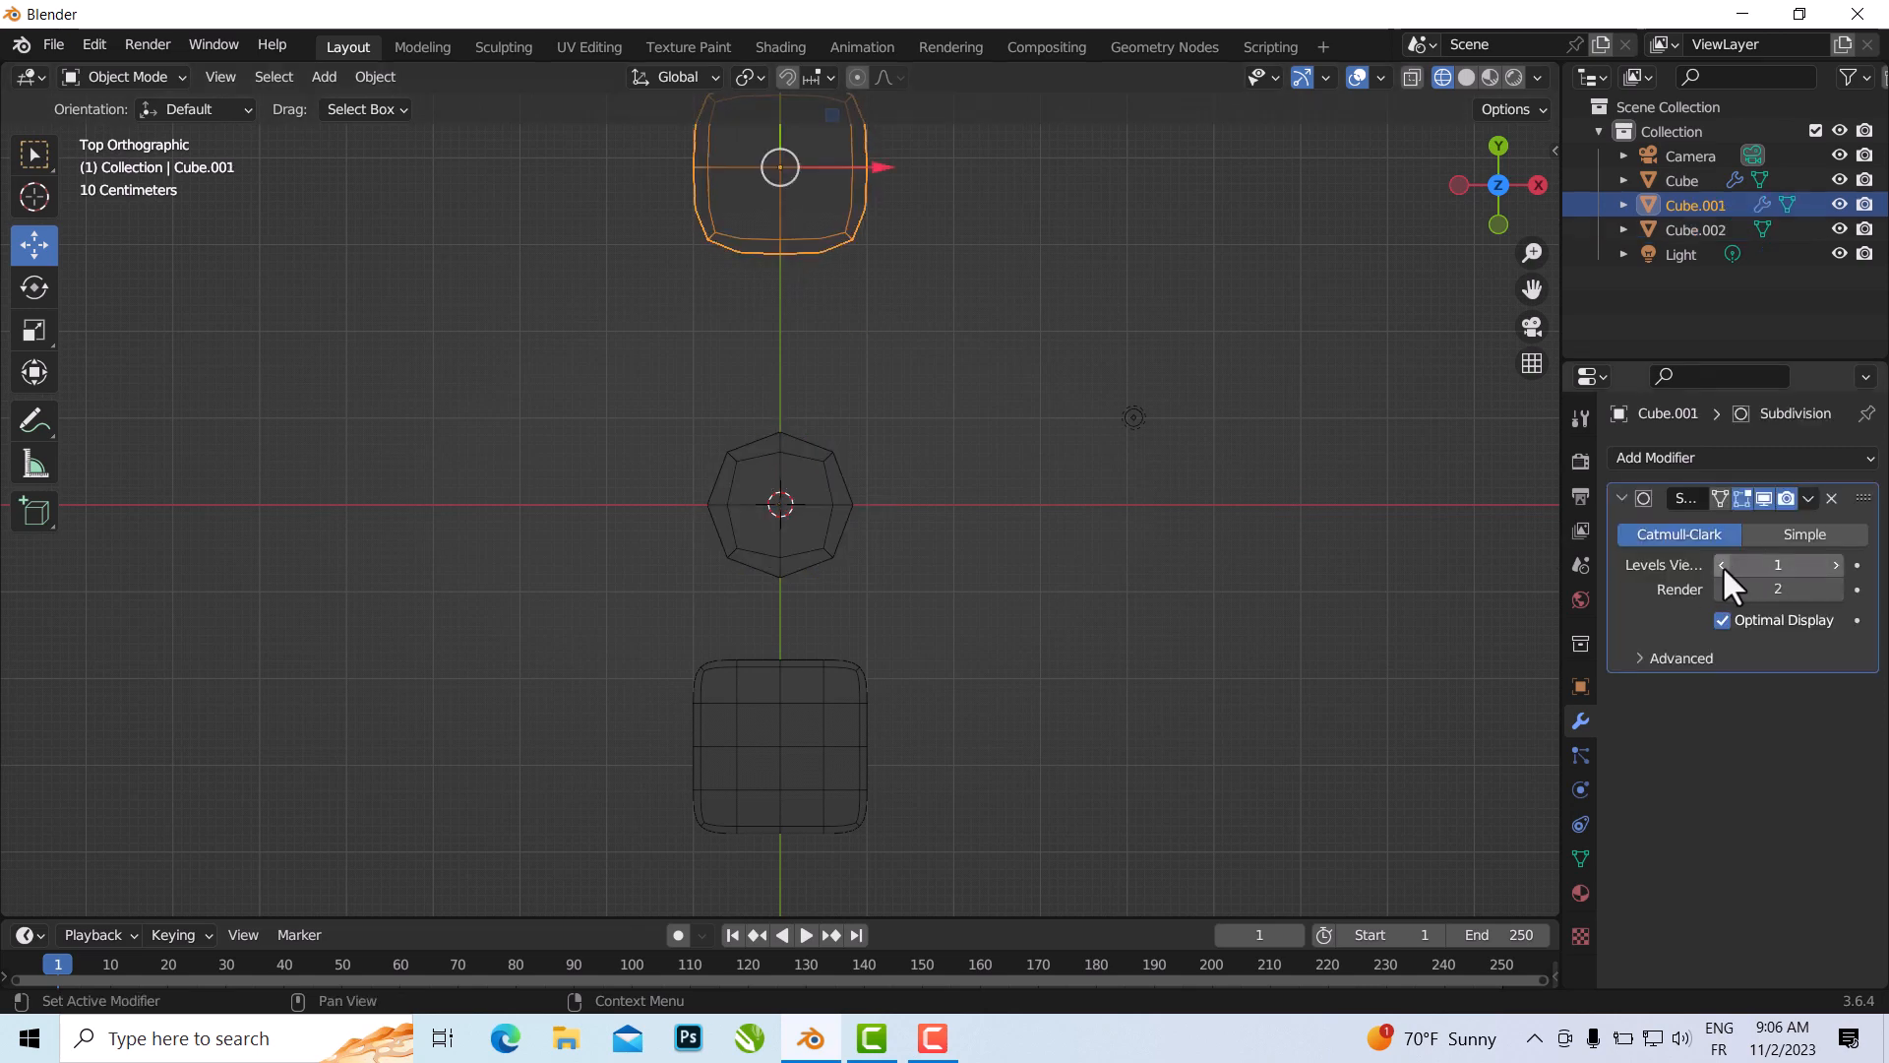
# - Set the first cube's Subdivision Surface viewport level to 1 and apply the modifier
pyautogui.click(830, 750)
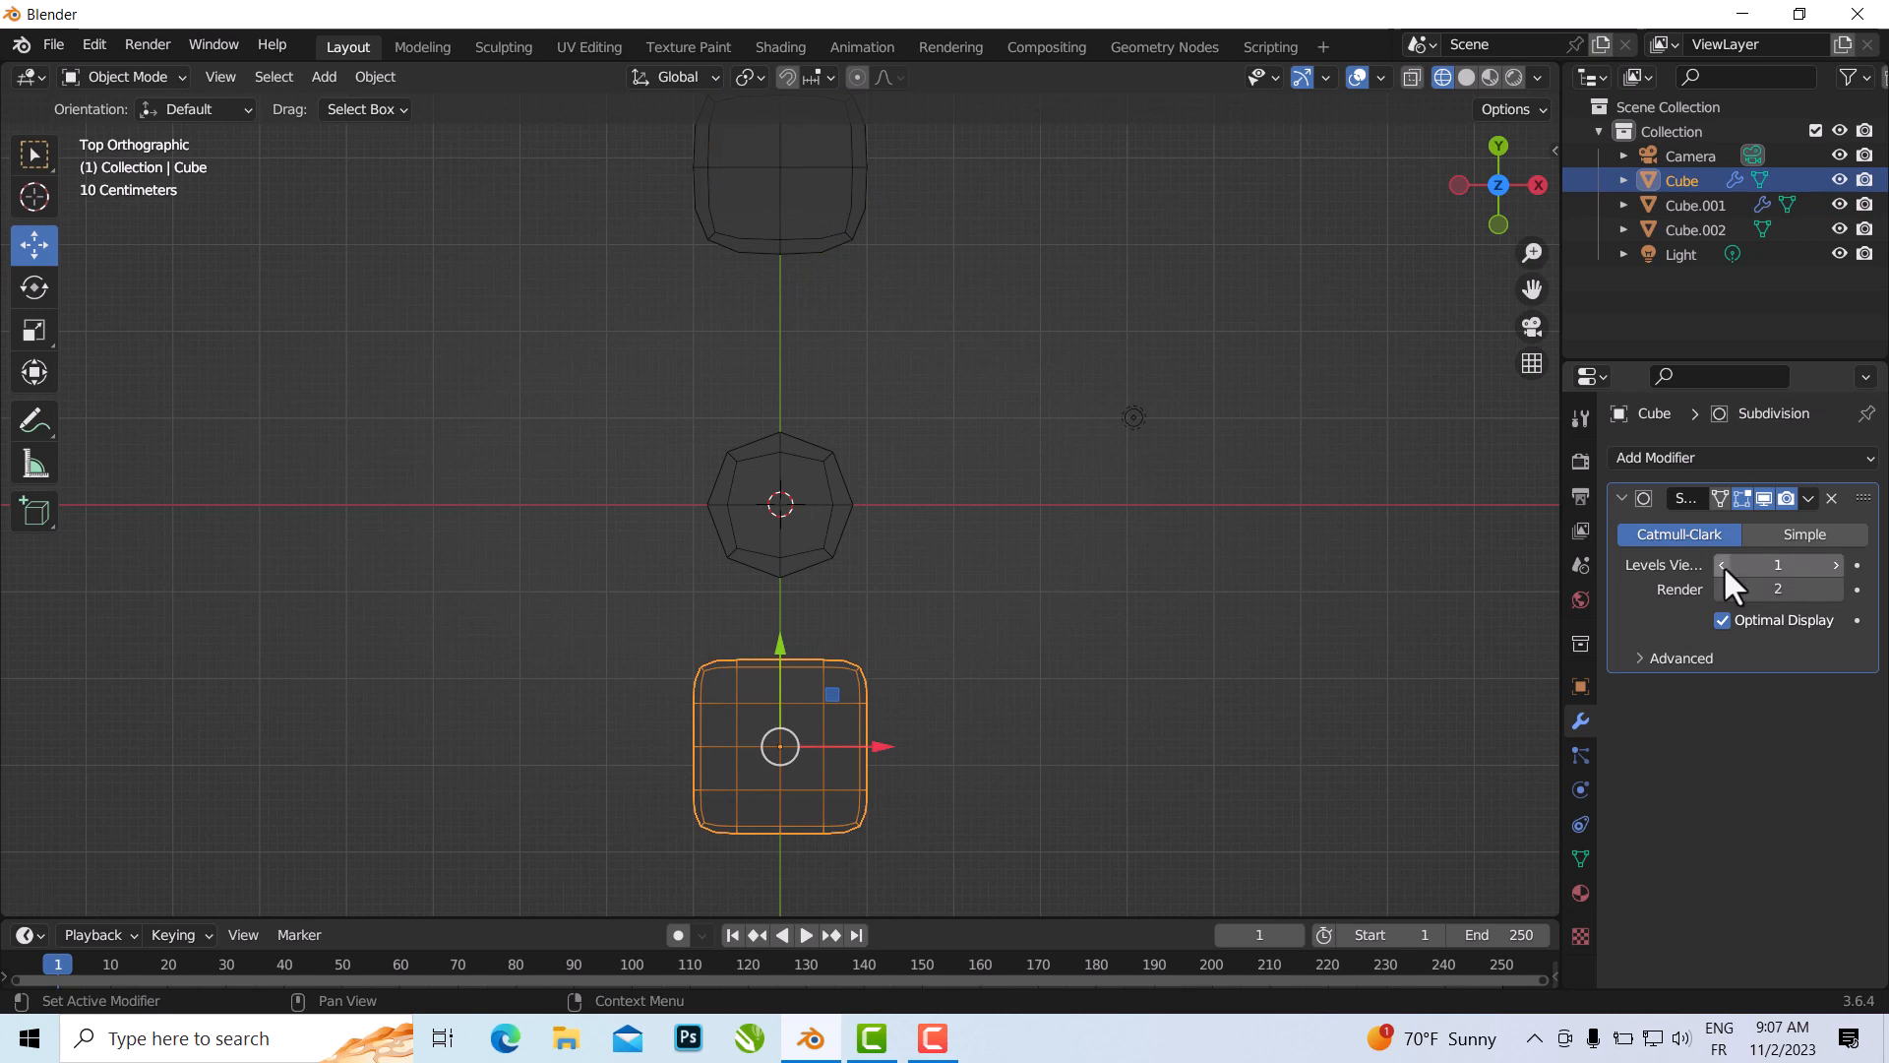
pyautogui.click(1809, 496)
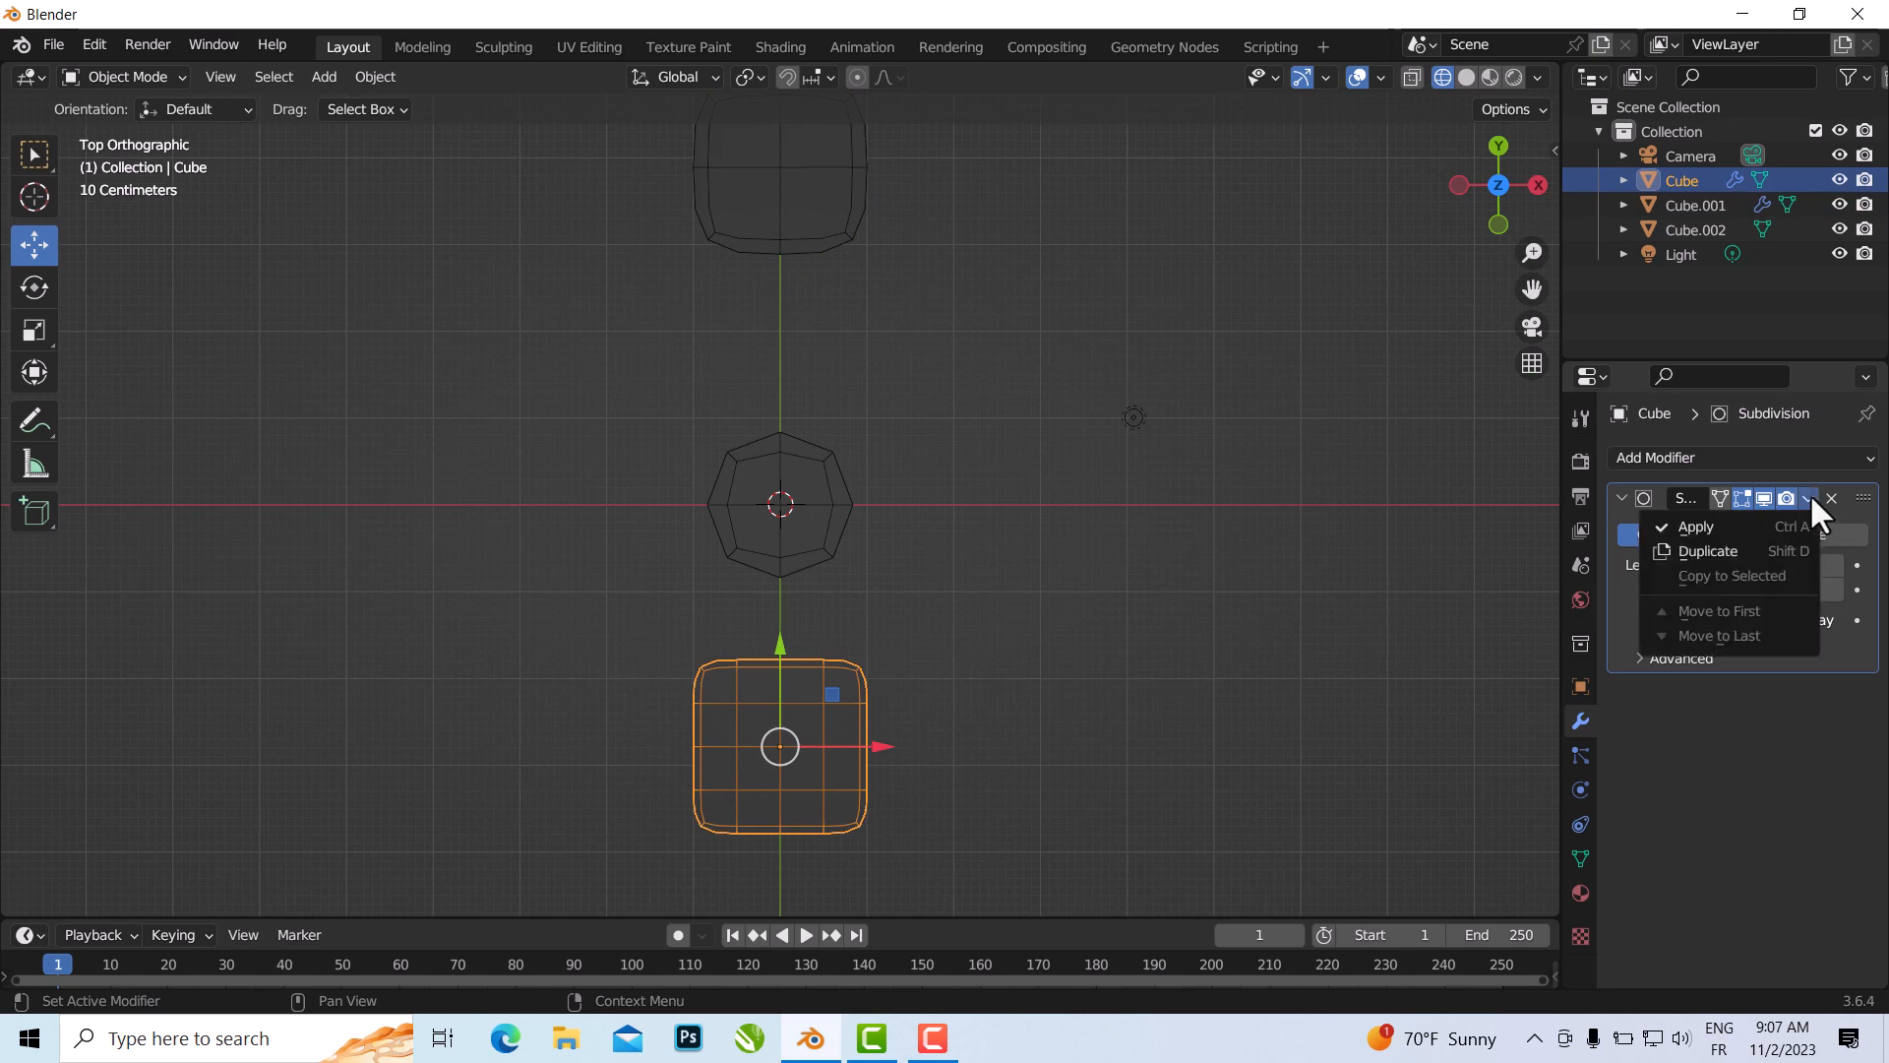
pyautogui.click(1743, 533)
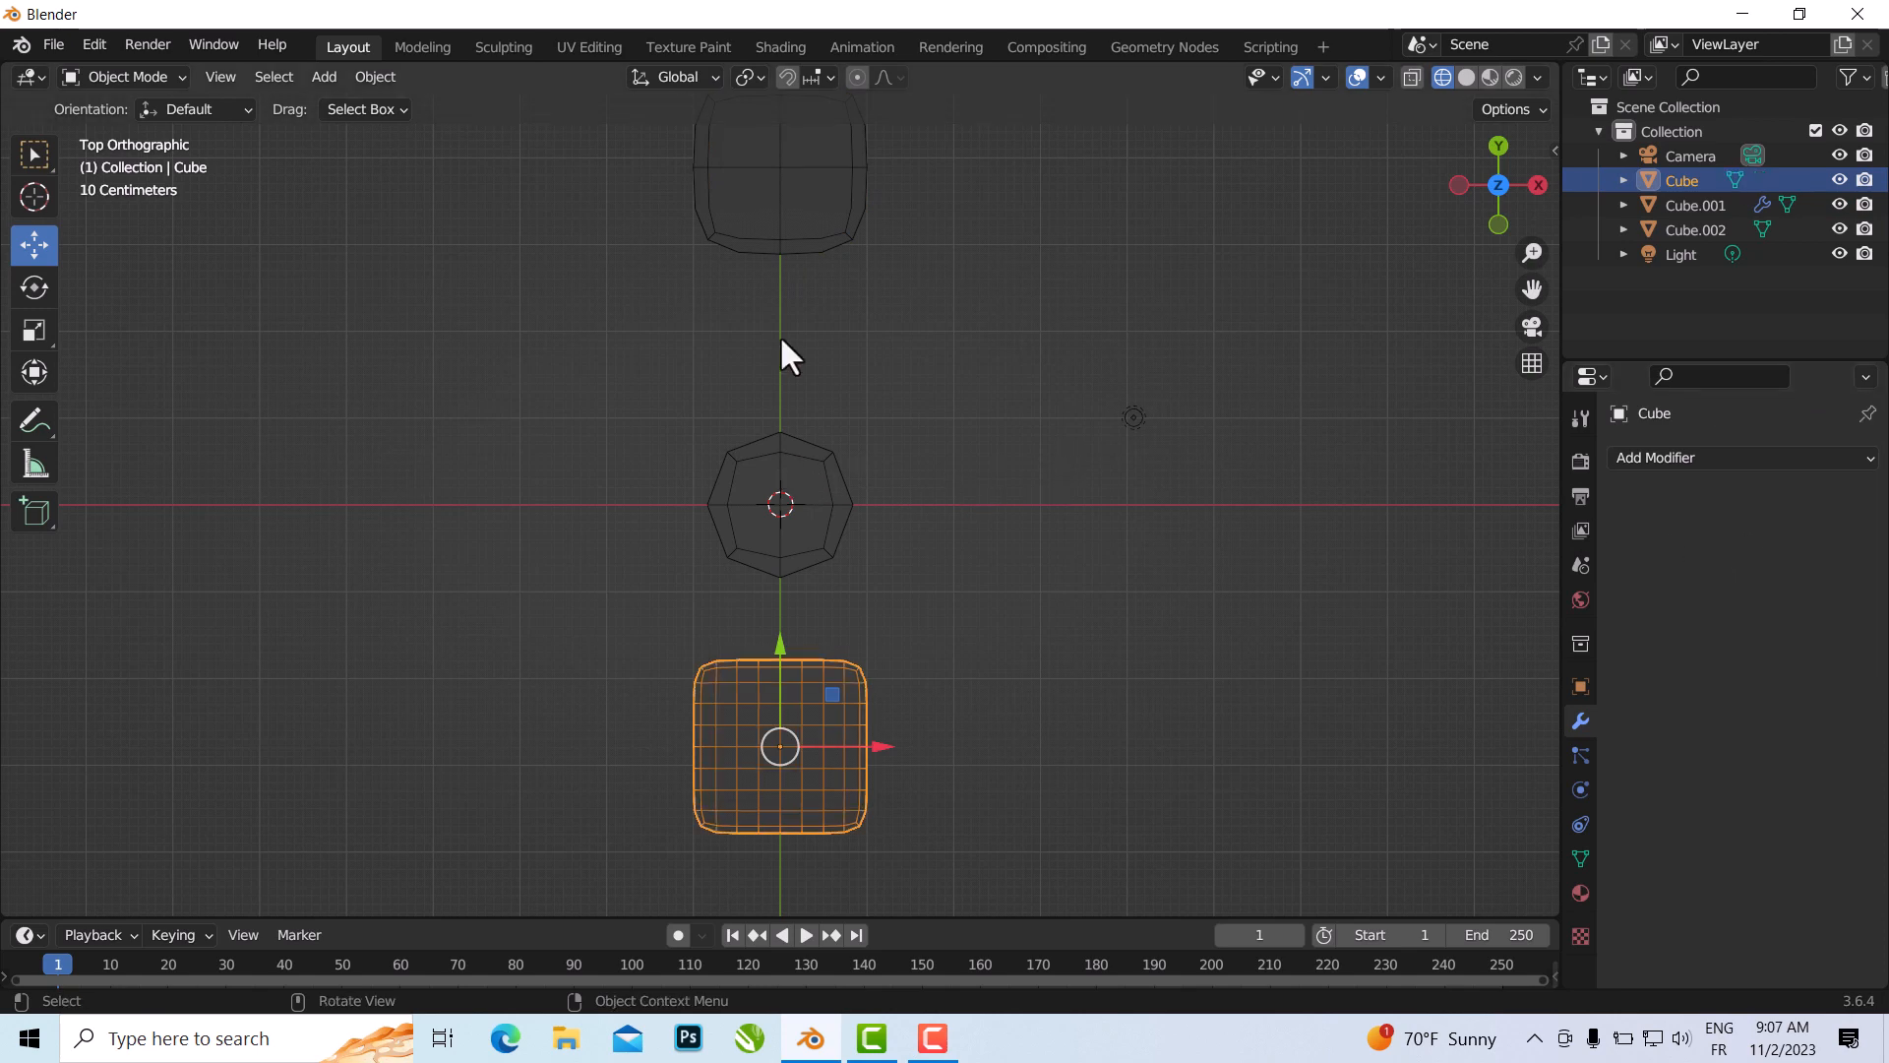
# - Apply the Subdivision Surface modifier on the second cube, on the positive Y side
pyautogui.click(783, 244)
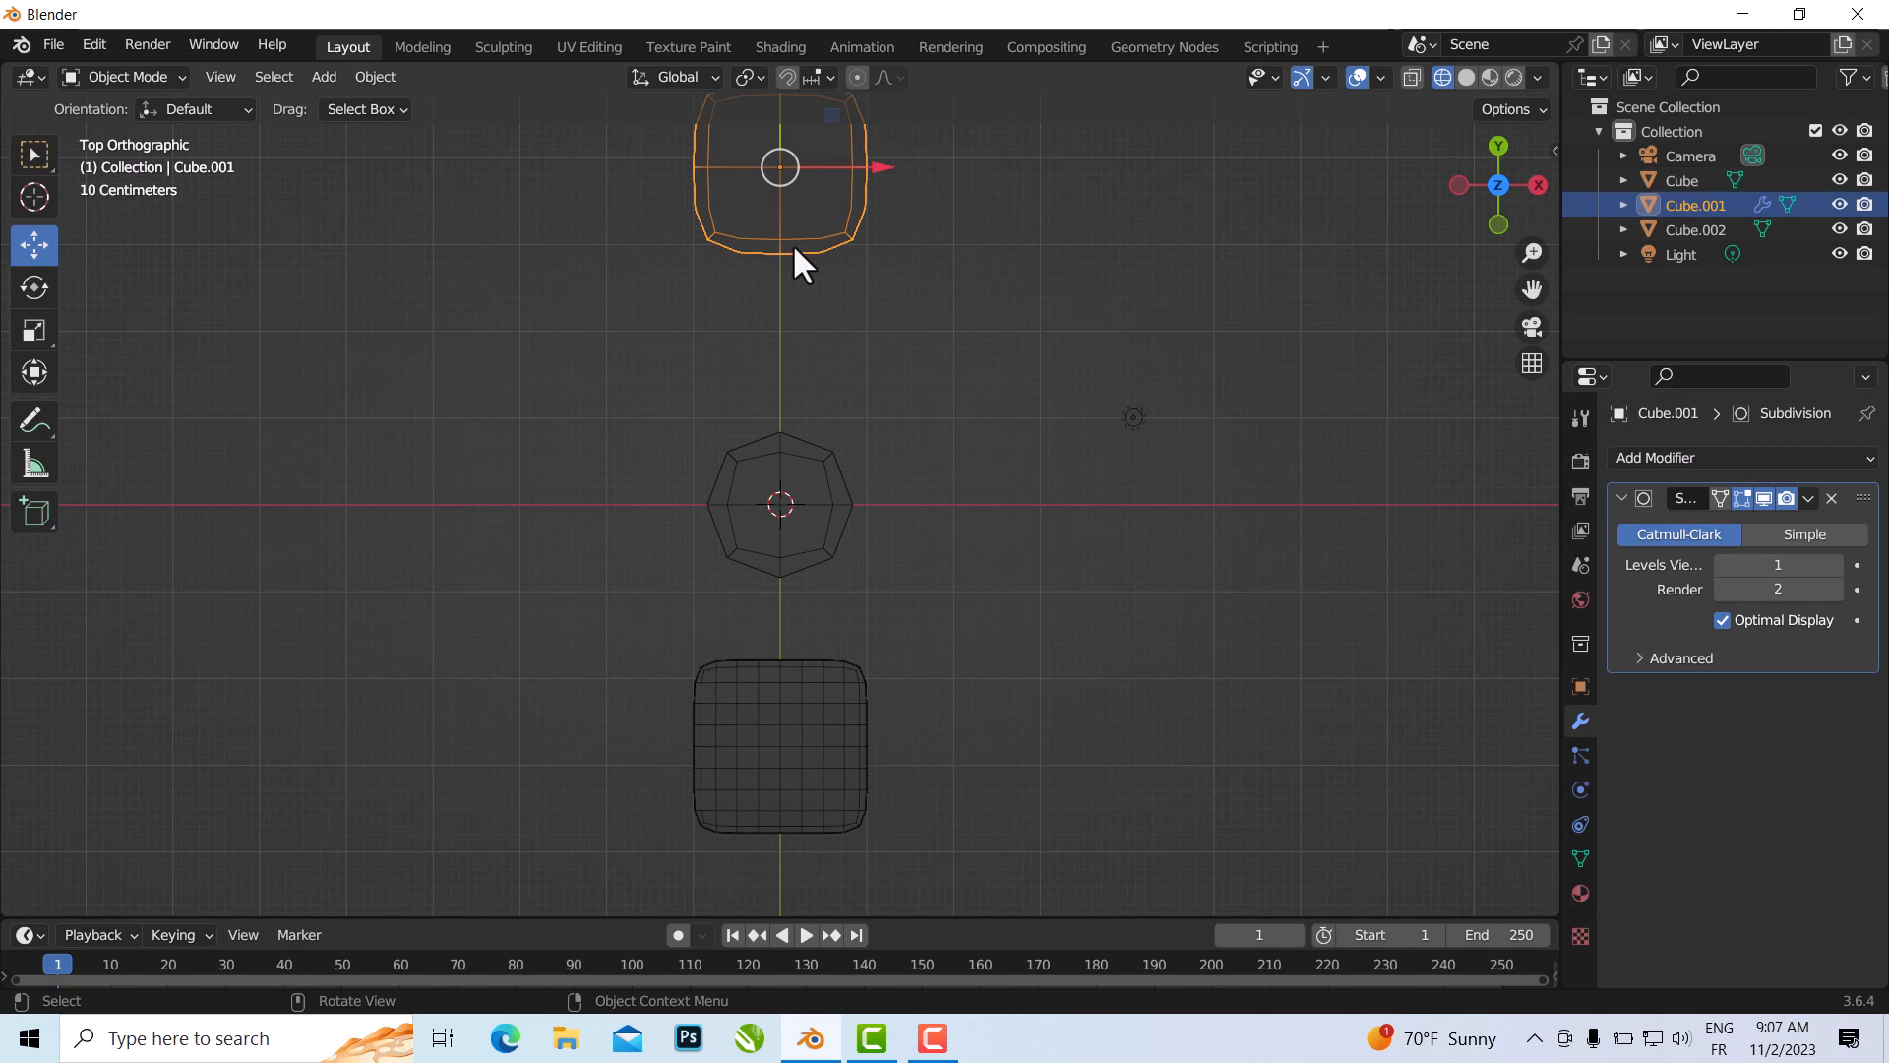
pyautogui.click(1810, 494)
pyautogui.click(1761, 519)
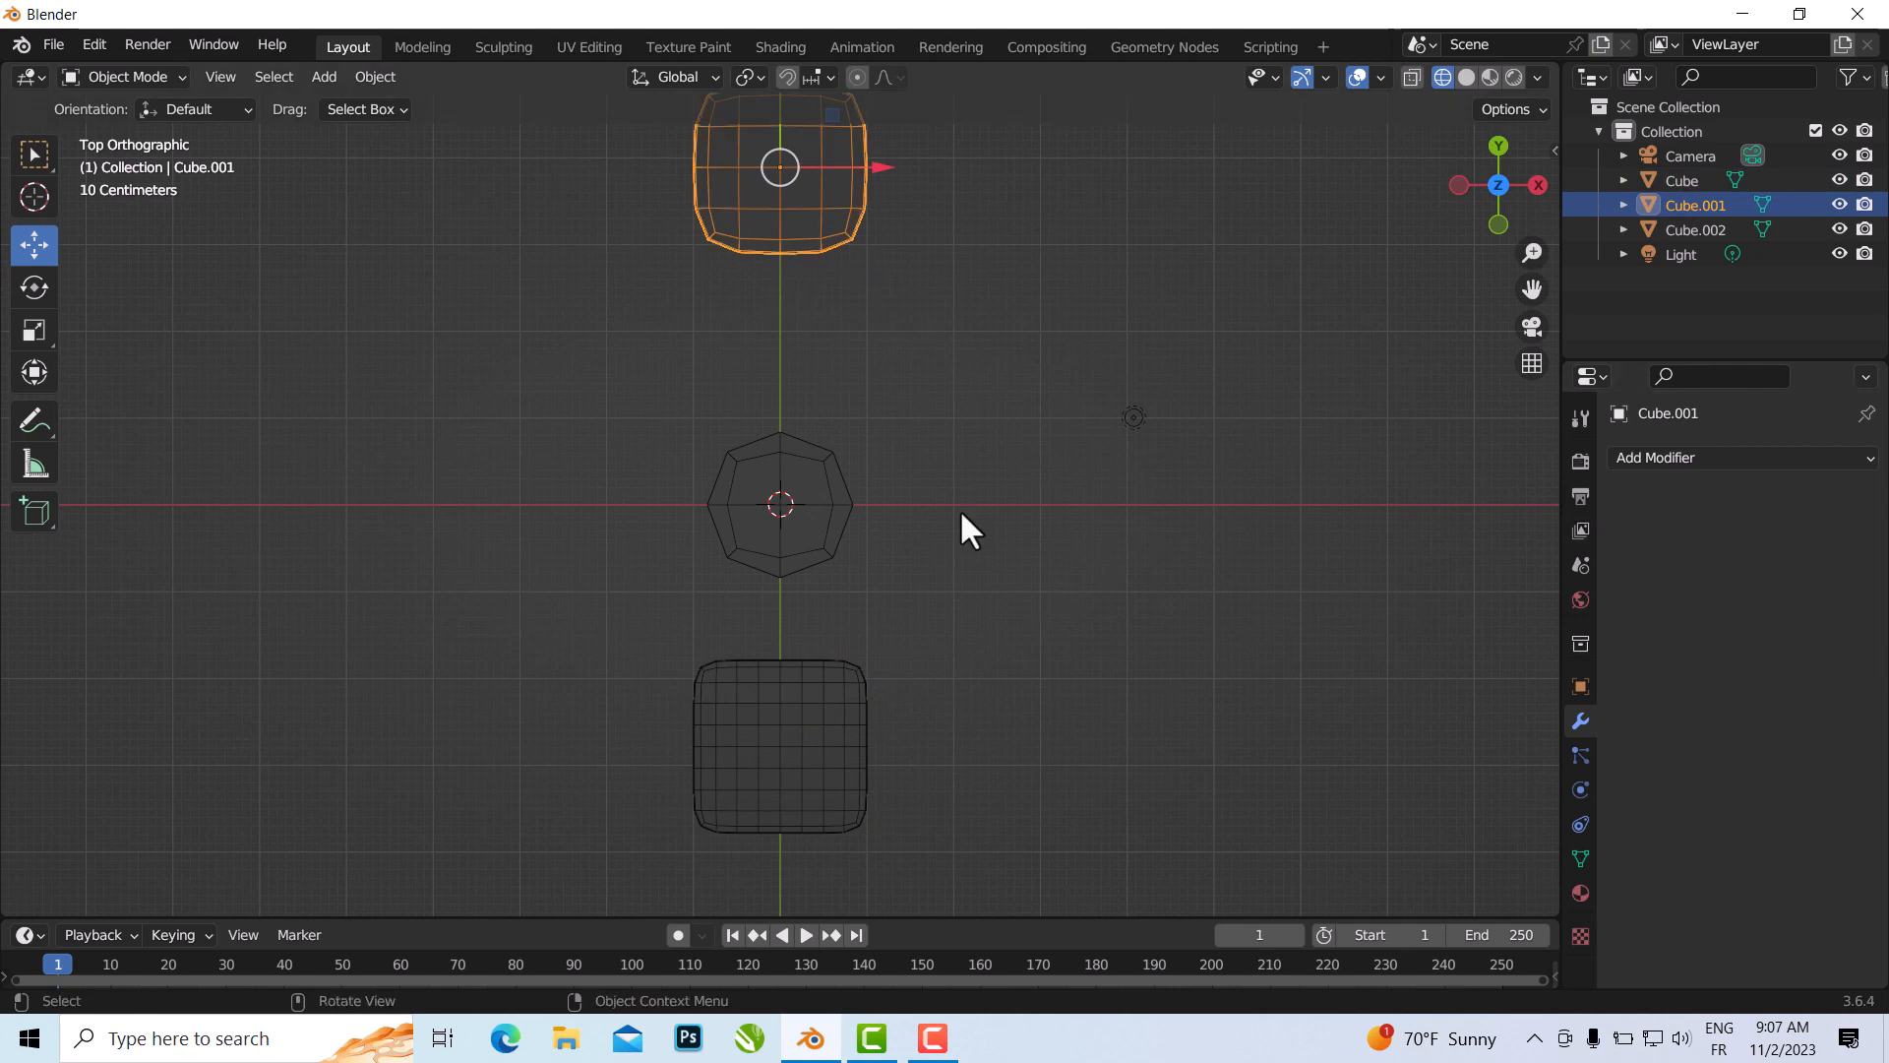
# - Compare the applied mesh density of the three cubes from the top view, selecting them in turn
pyautogui.scroll(-3, 871, 336)
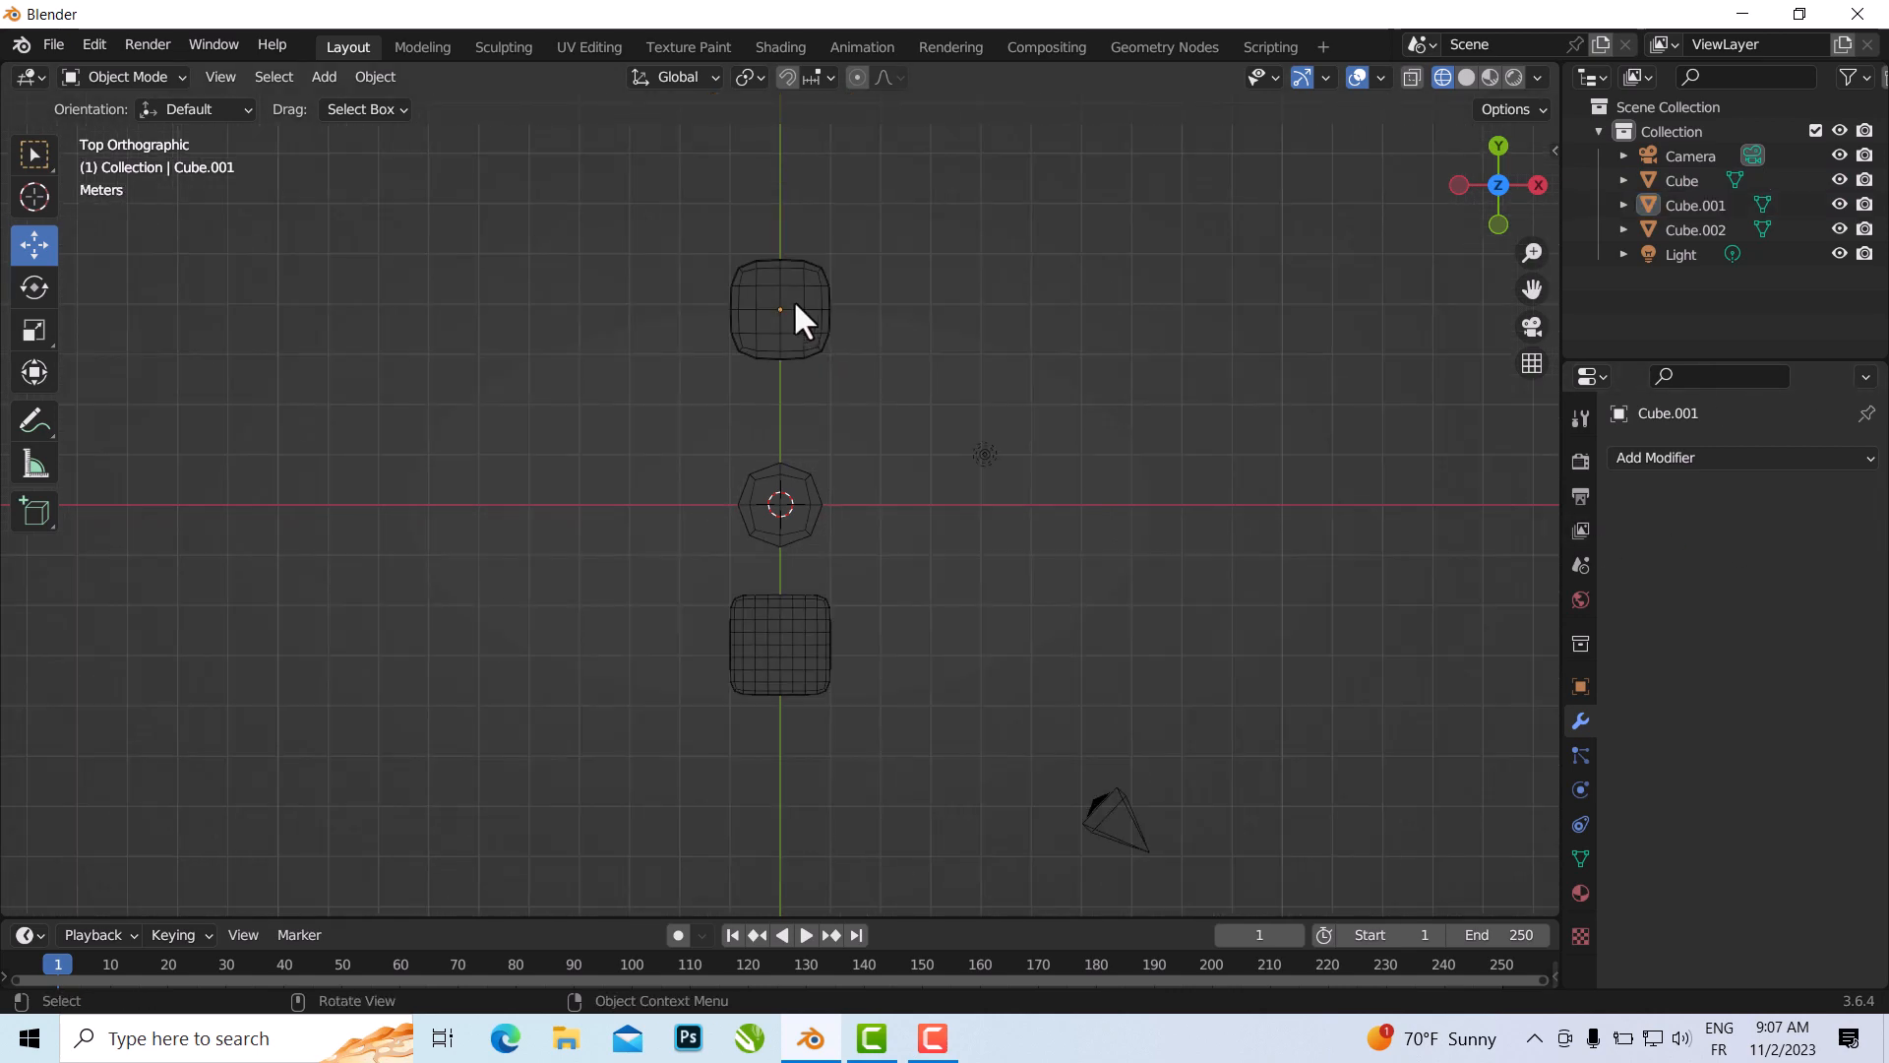
pyautogui.scroll(4, 793, 298)
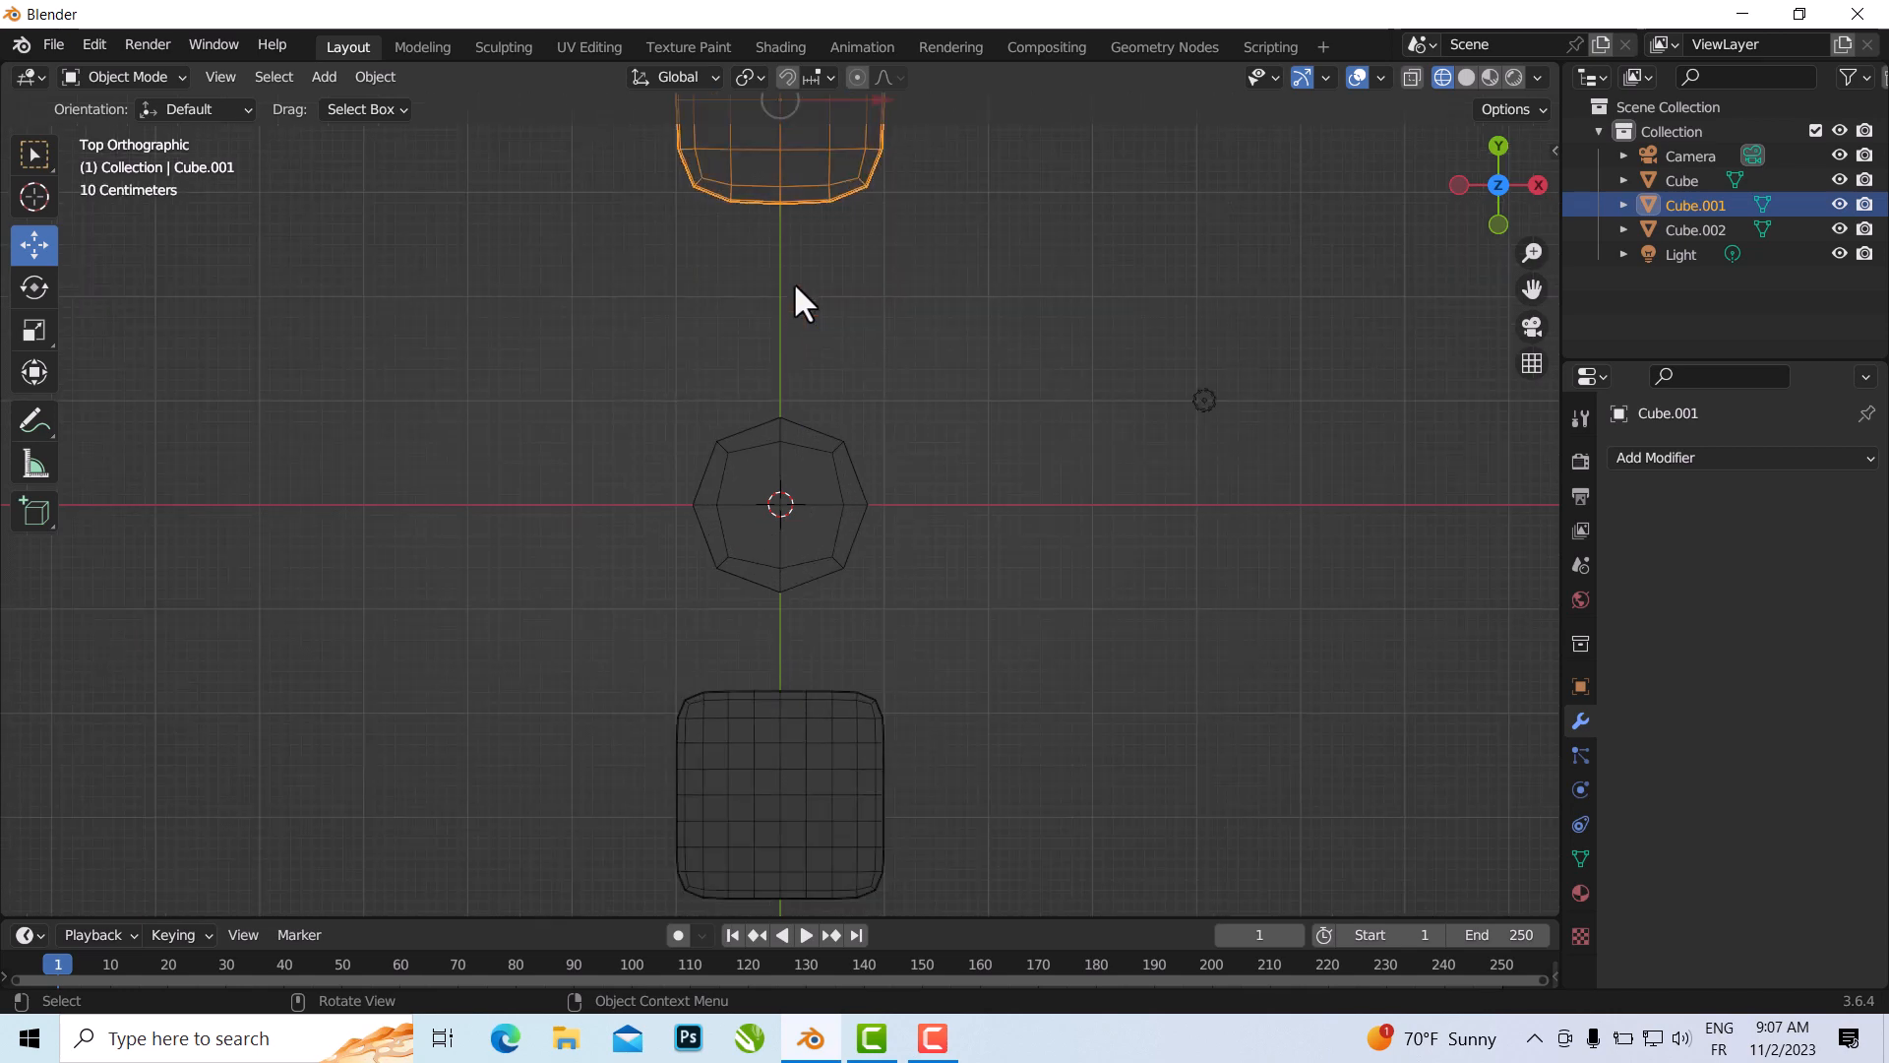
pyautogui.scroll(-2, 793, 282)
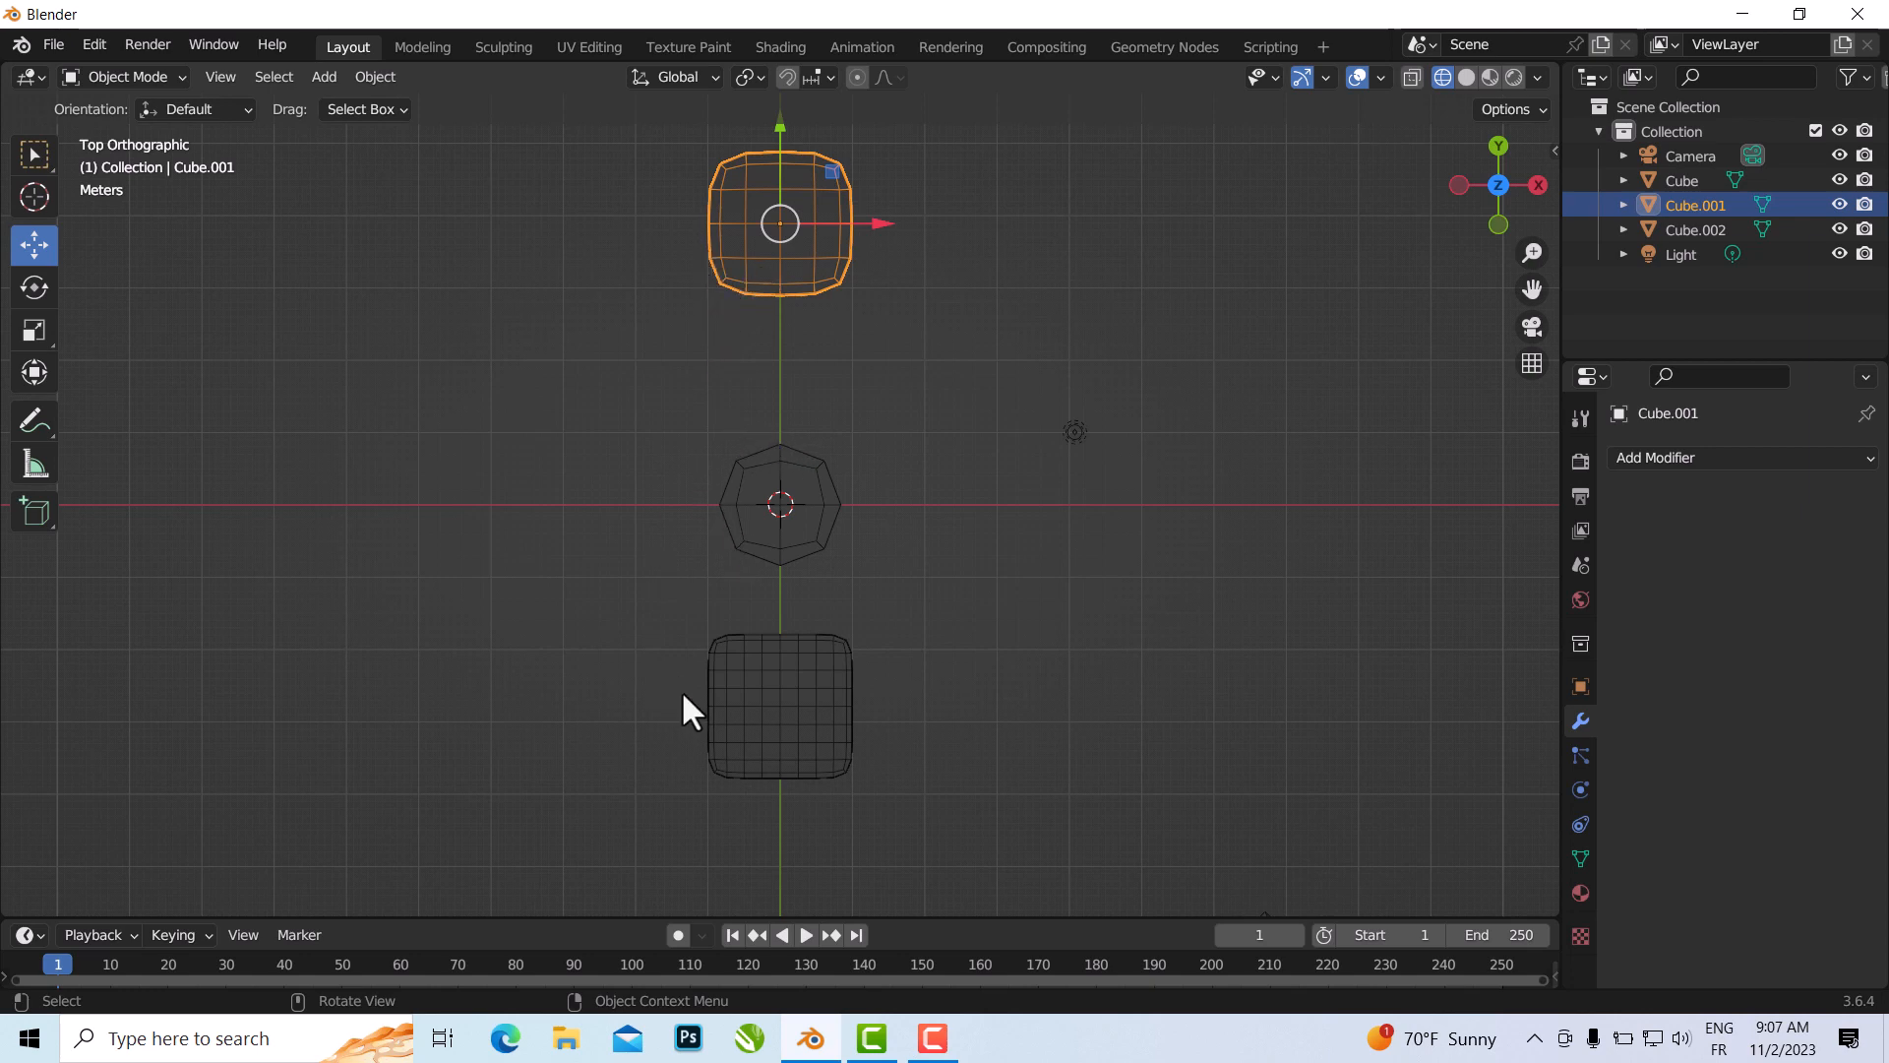
pyautogui.click(742, 689)
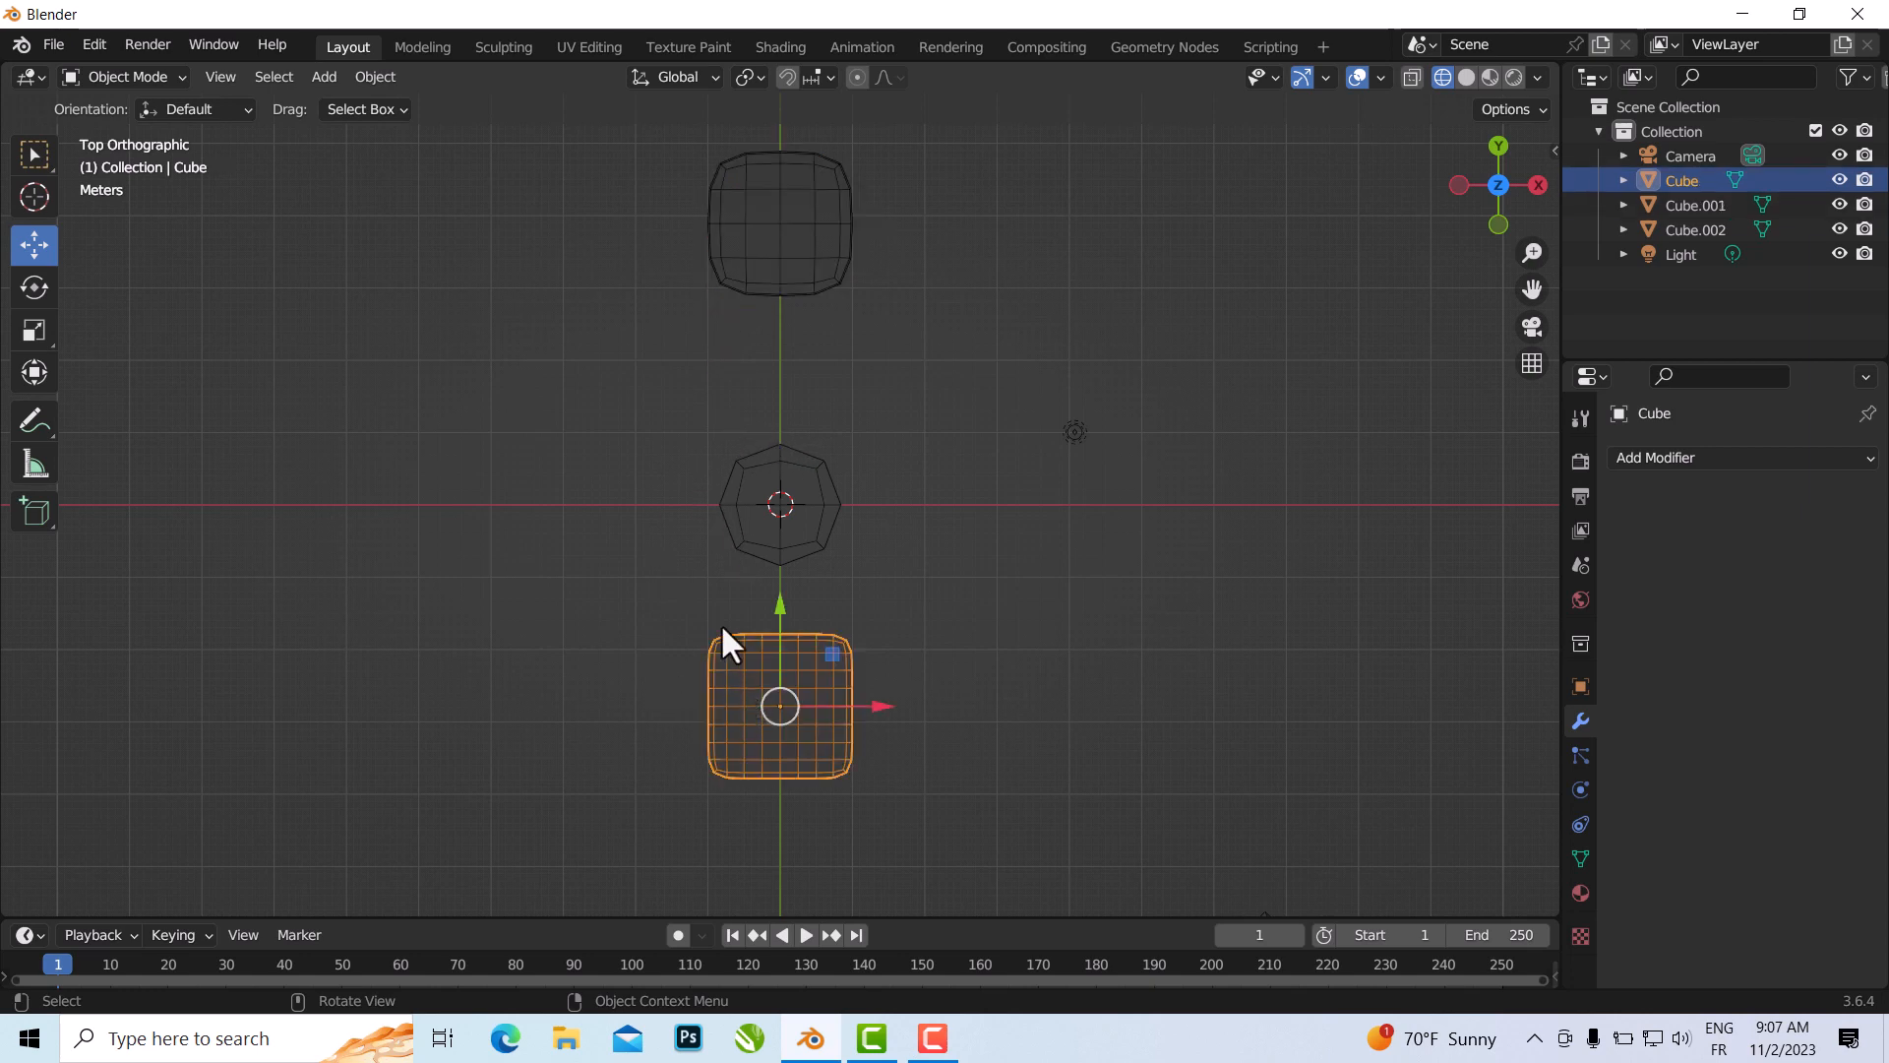
pyautogui.click(758, 487)
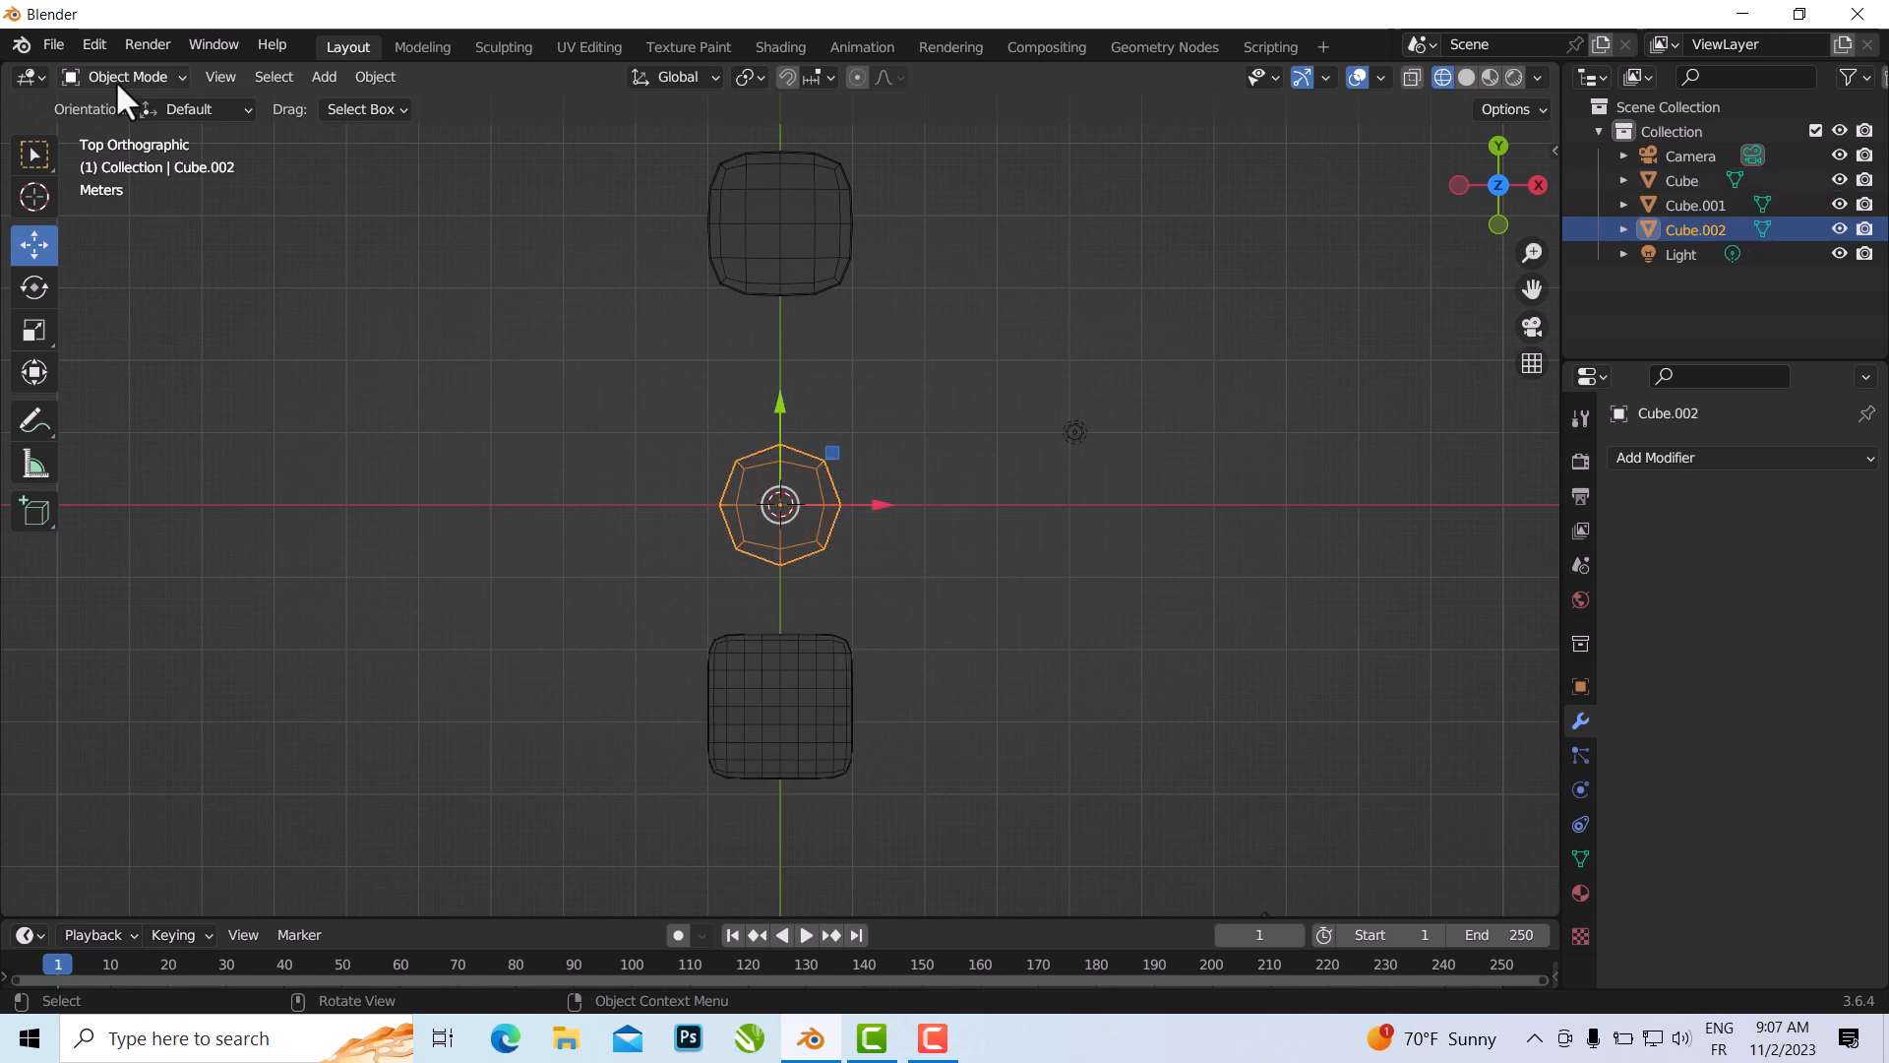
# - Add a new mesh cube at the world origin, over the middle subdivided cube
pyautogui.click(333, 75)
pyautogui.moveTo(395, 94)
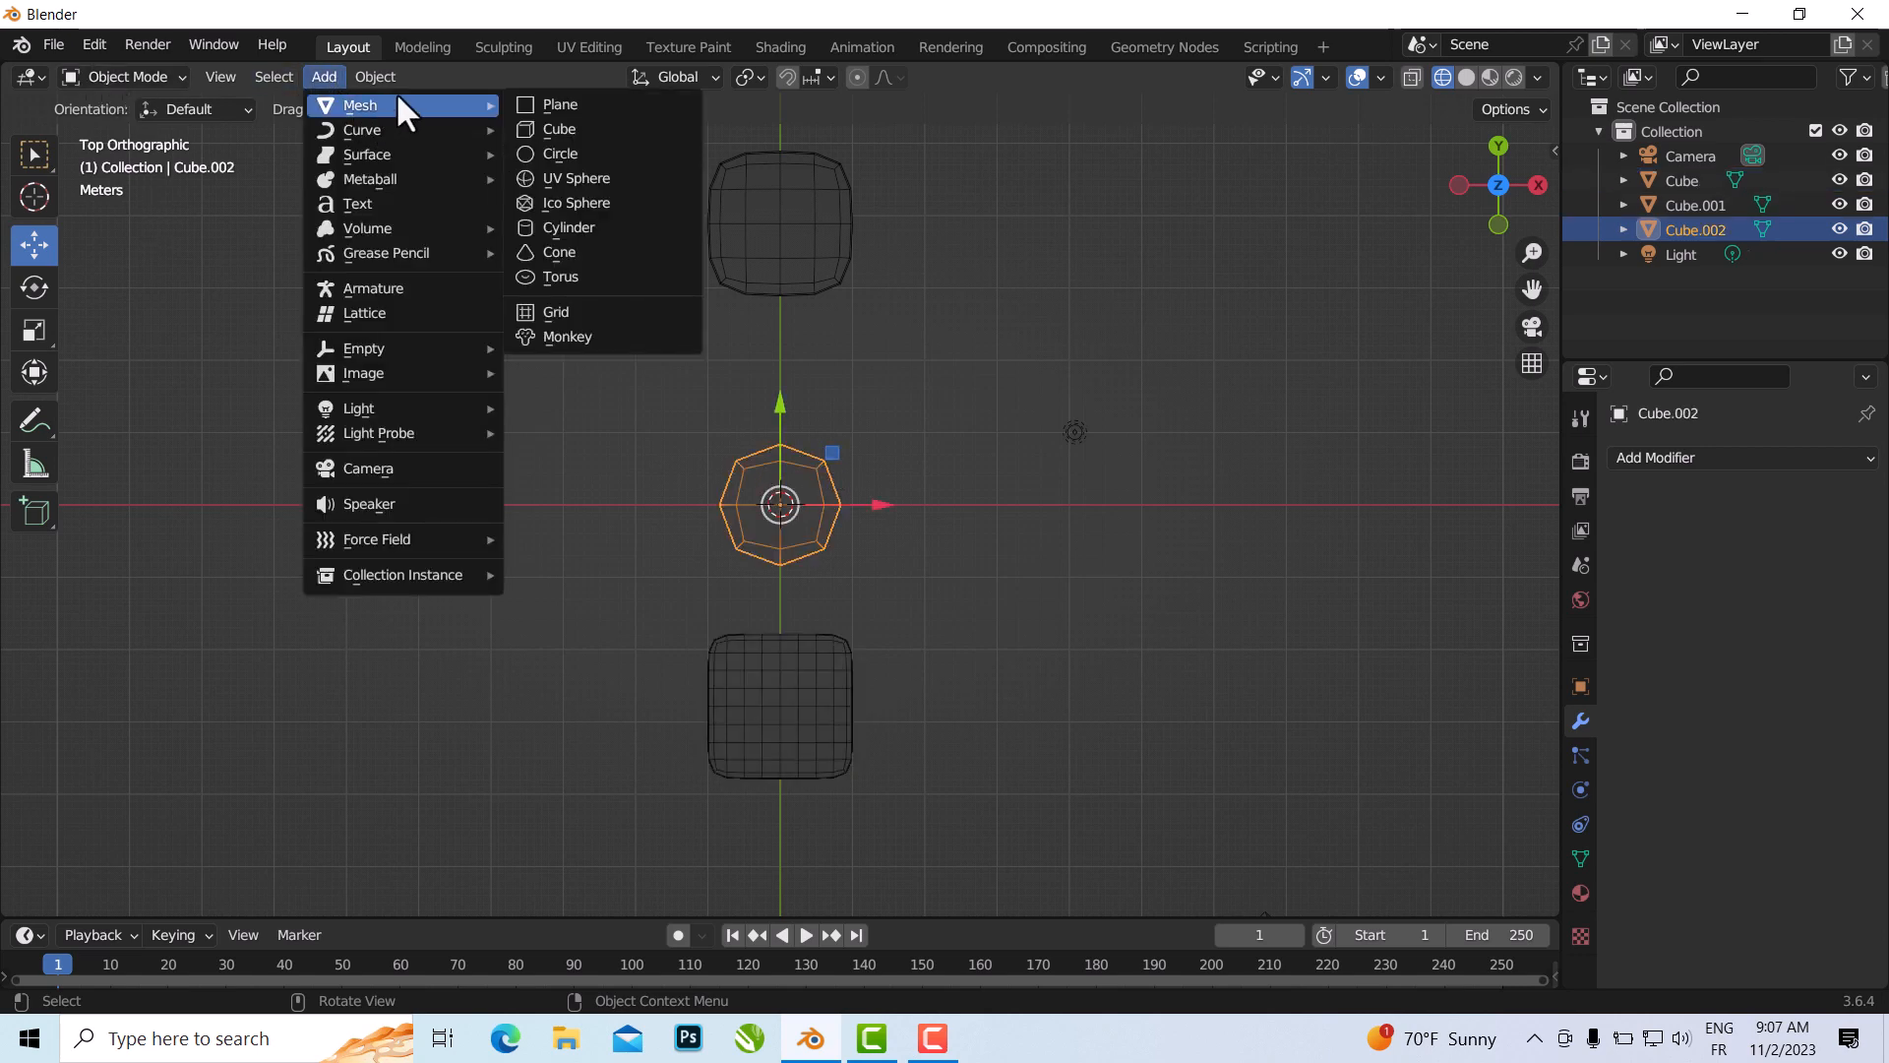
pyautogui.click(579, 133)
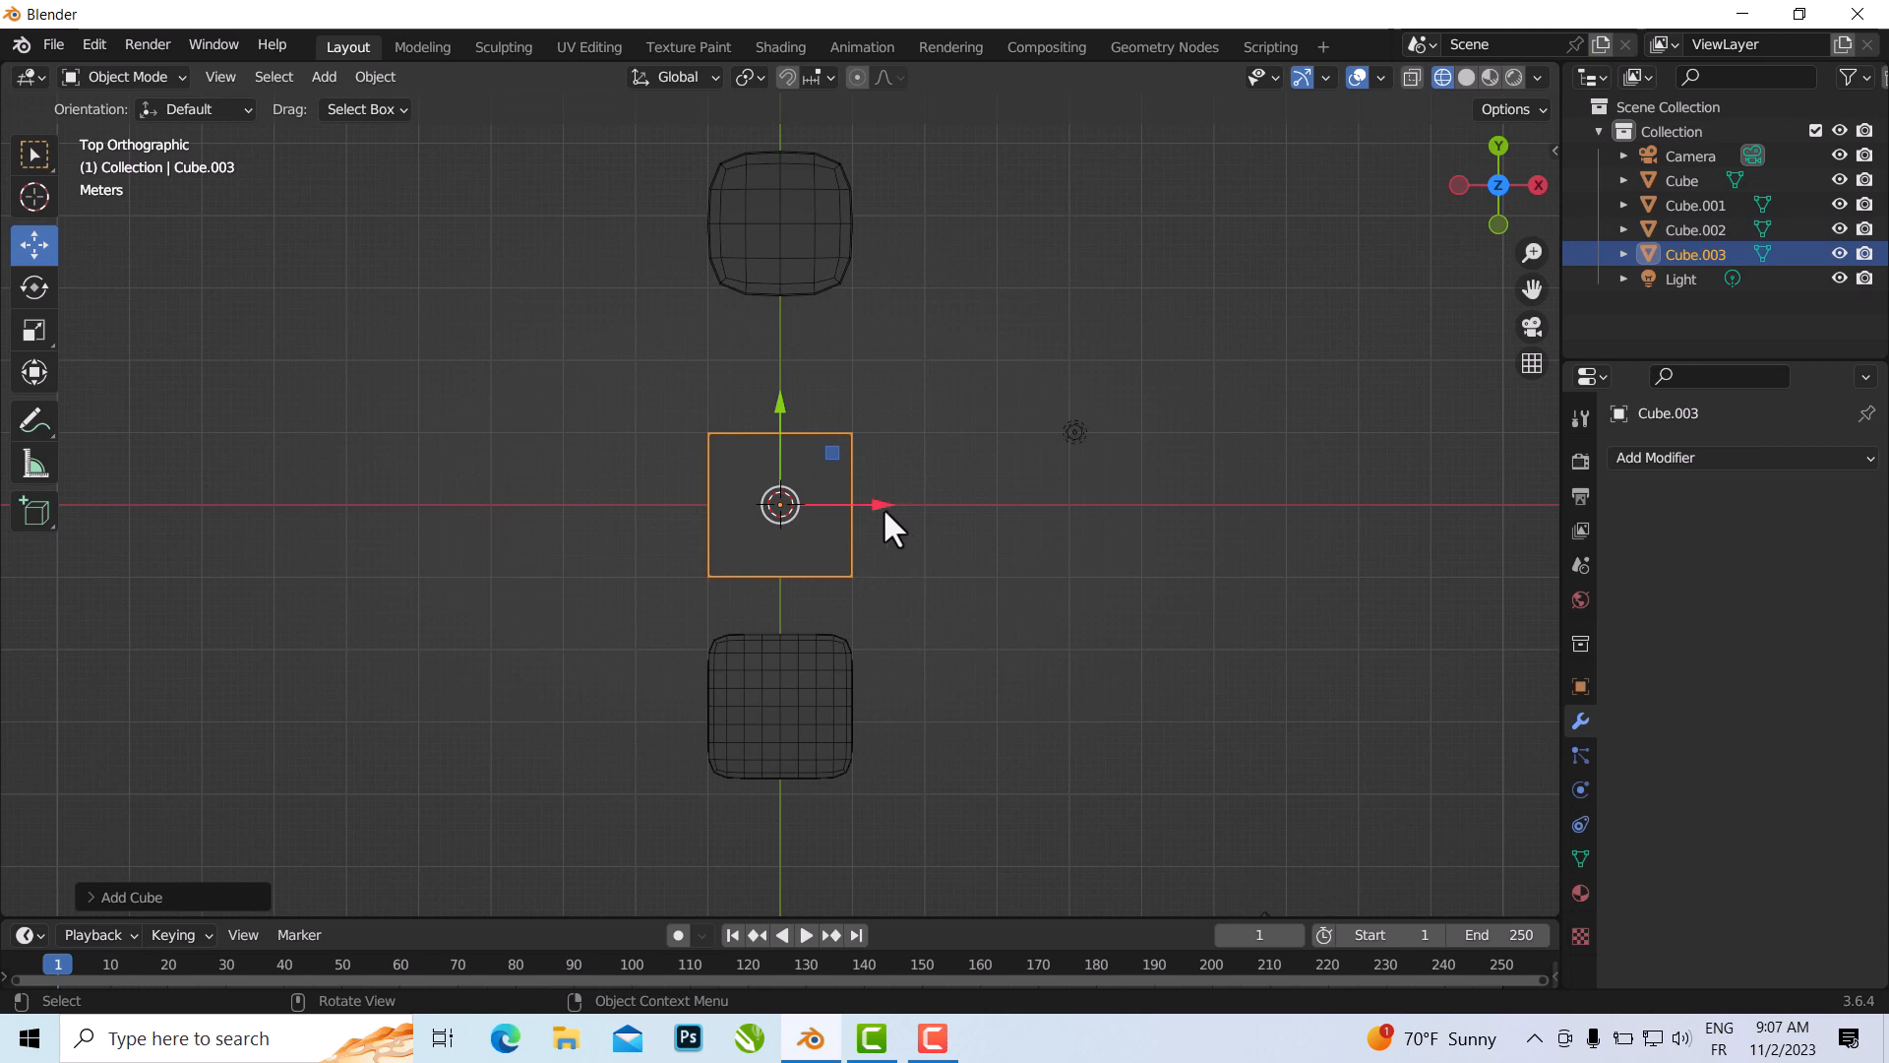
# - Move the new cube along positive X clear of the middle cube and give it a Subdivision Surface modifier
pyautogui.moveTo(882, 506); pyautogui.dragTo(1066, 505)
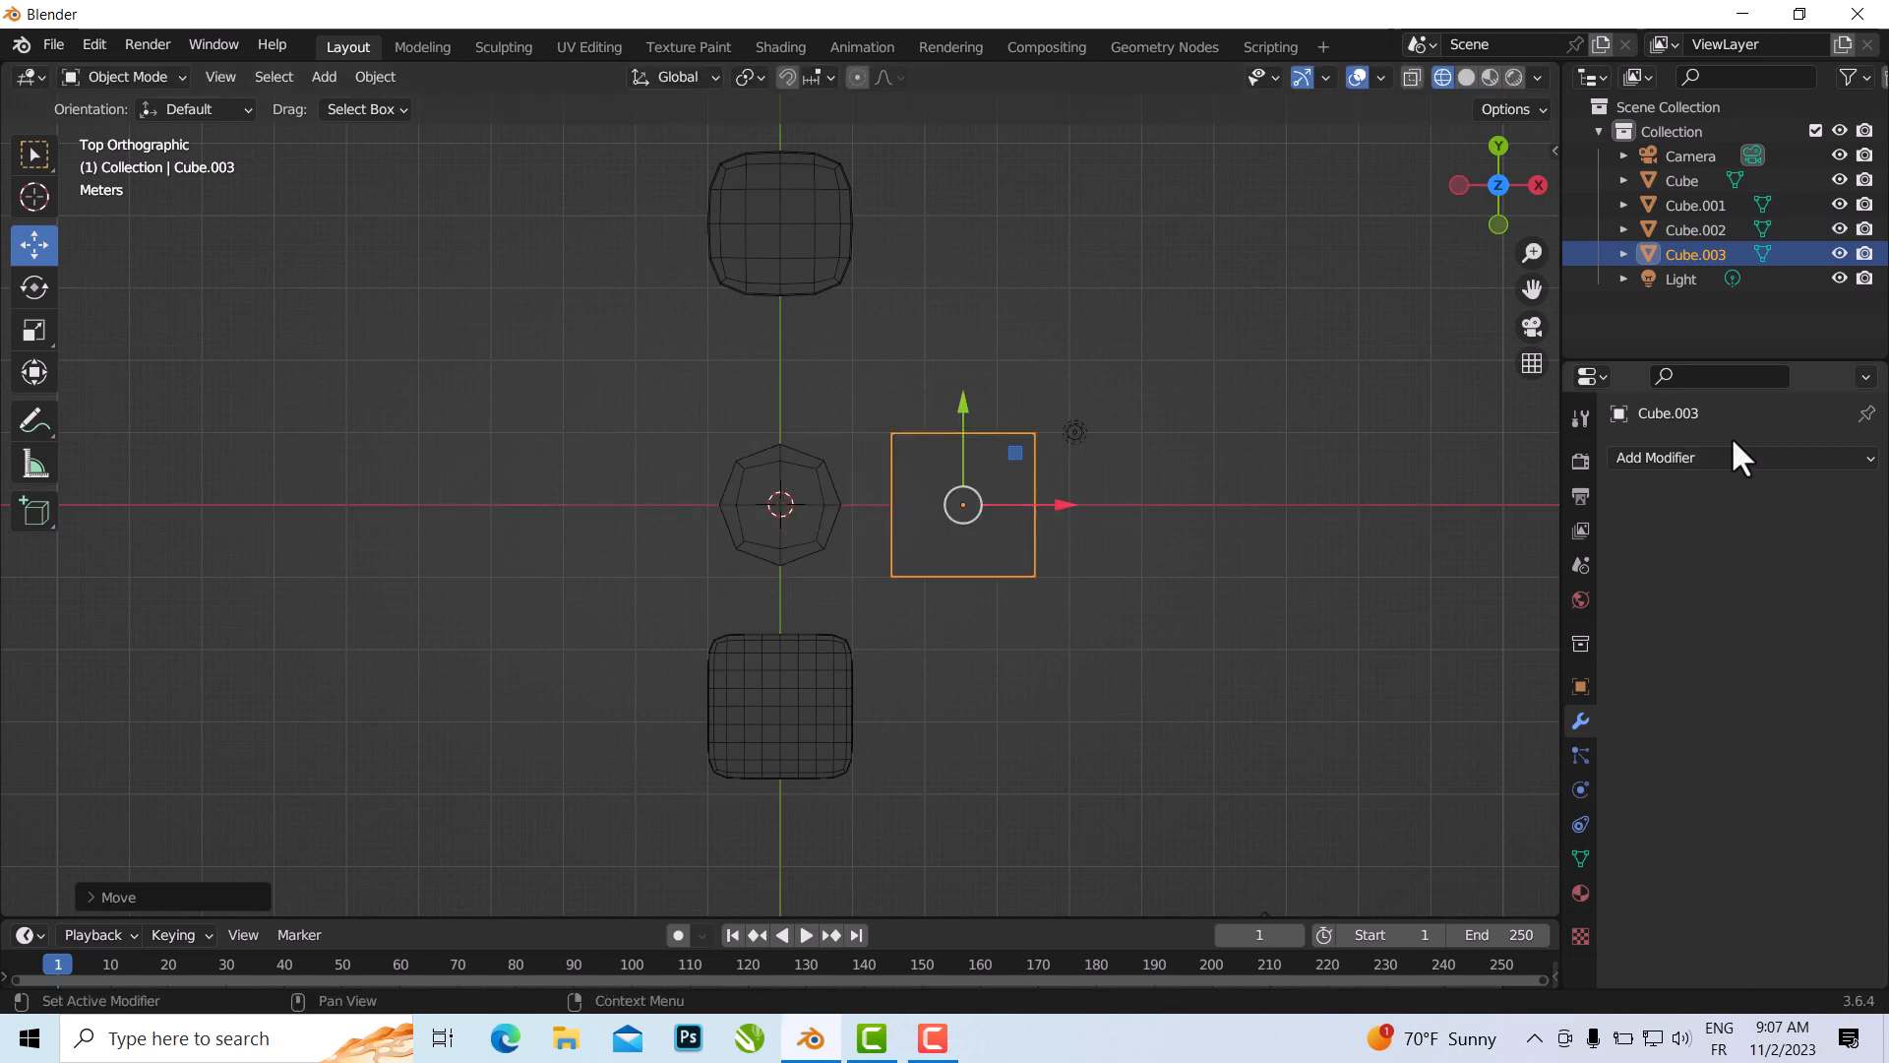
pyautogui.click(1727, 458)
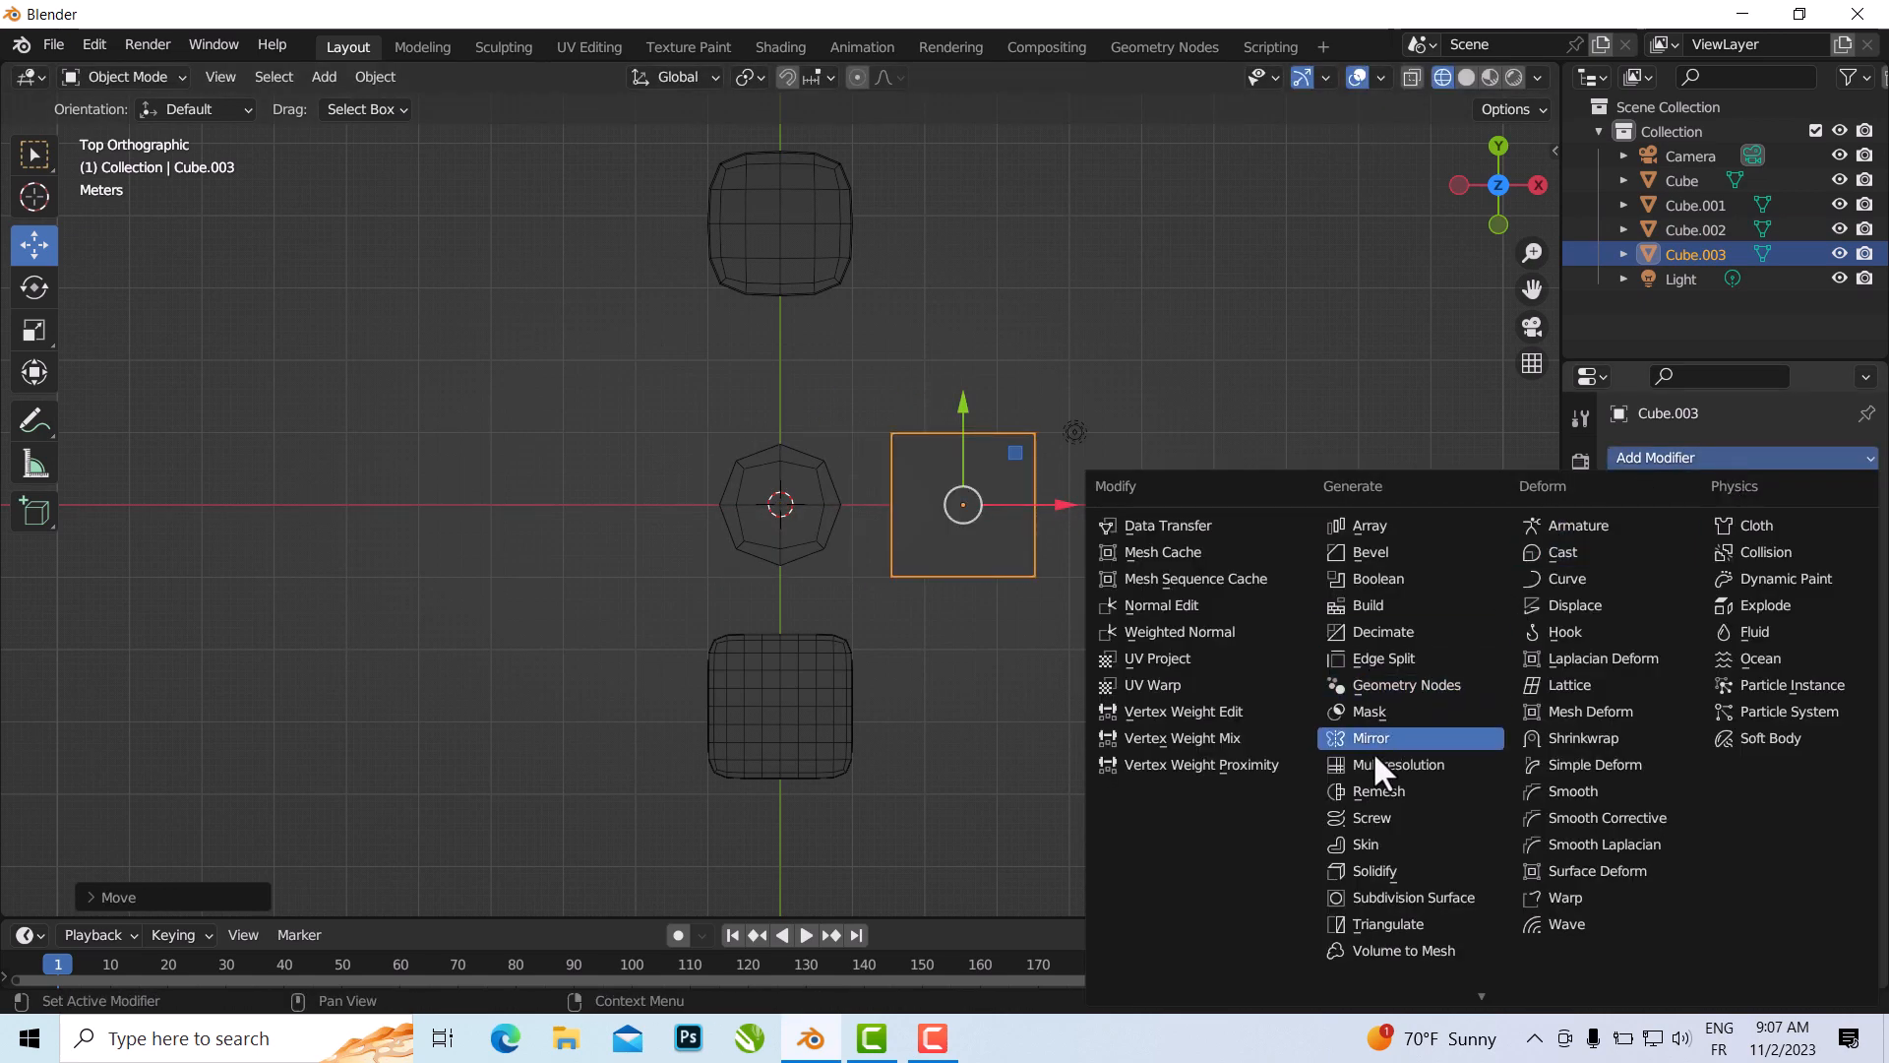
pyautogui.click(1441, 898)
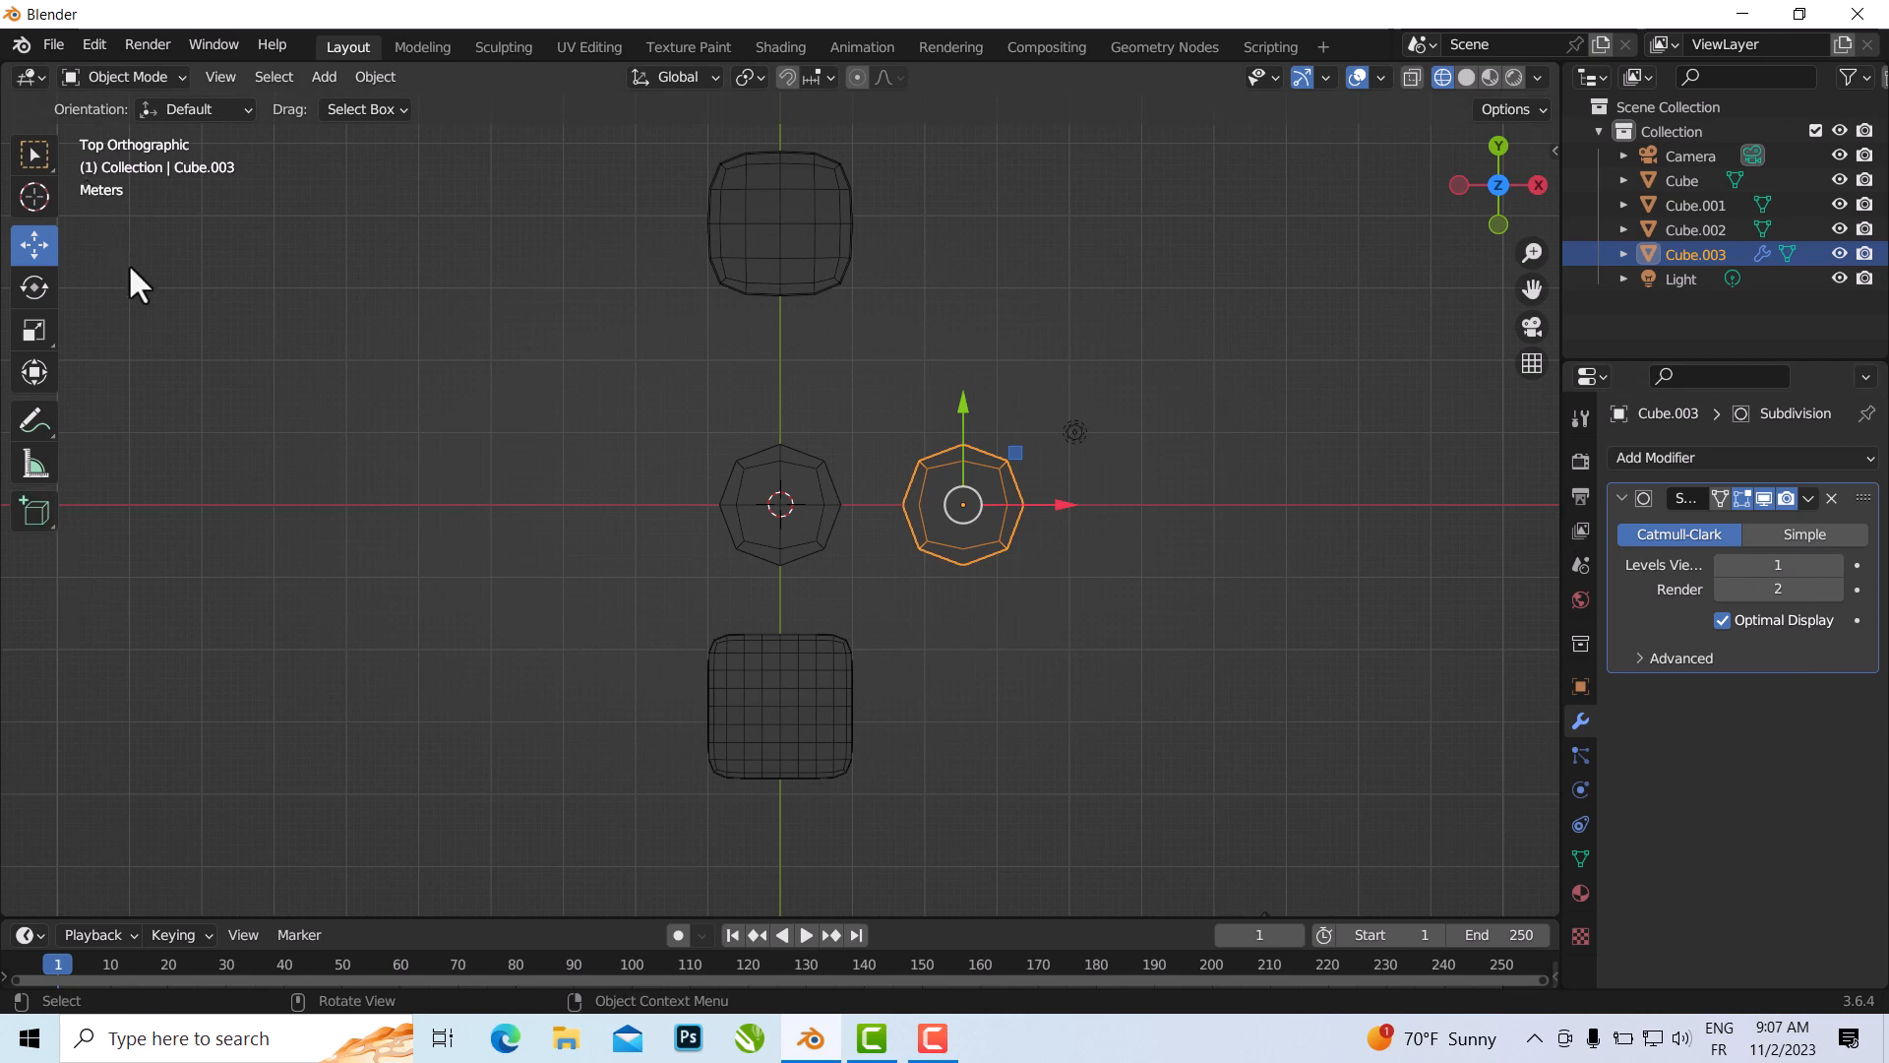
# - In Edit Mode, add a single loop cut around the new cube and slide it close to its negative Y side
pyautogui.press('Tab')
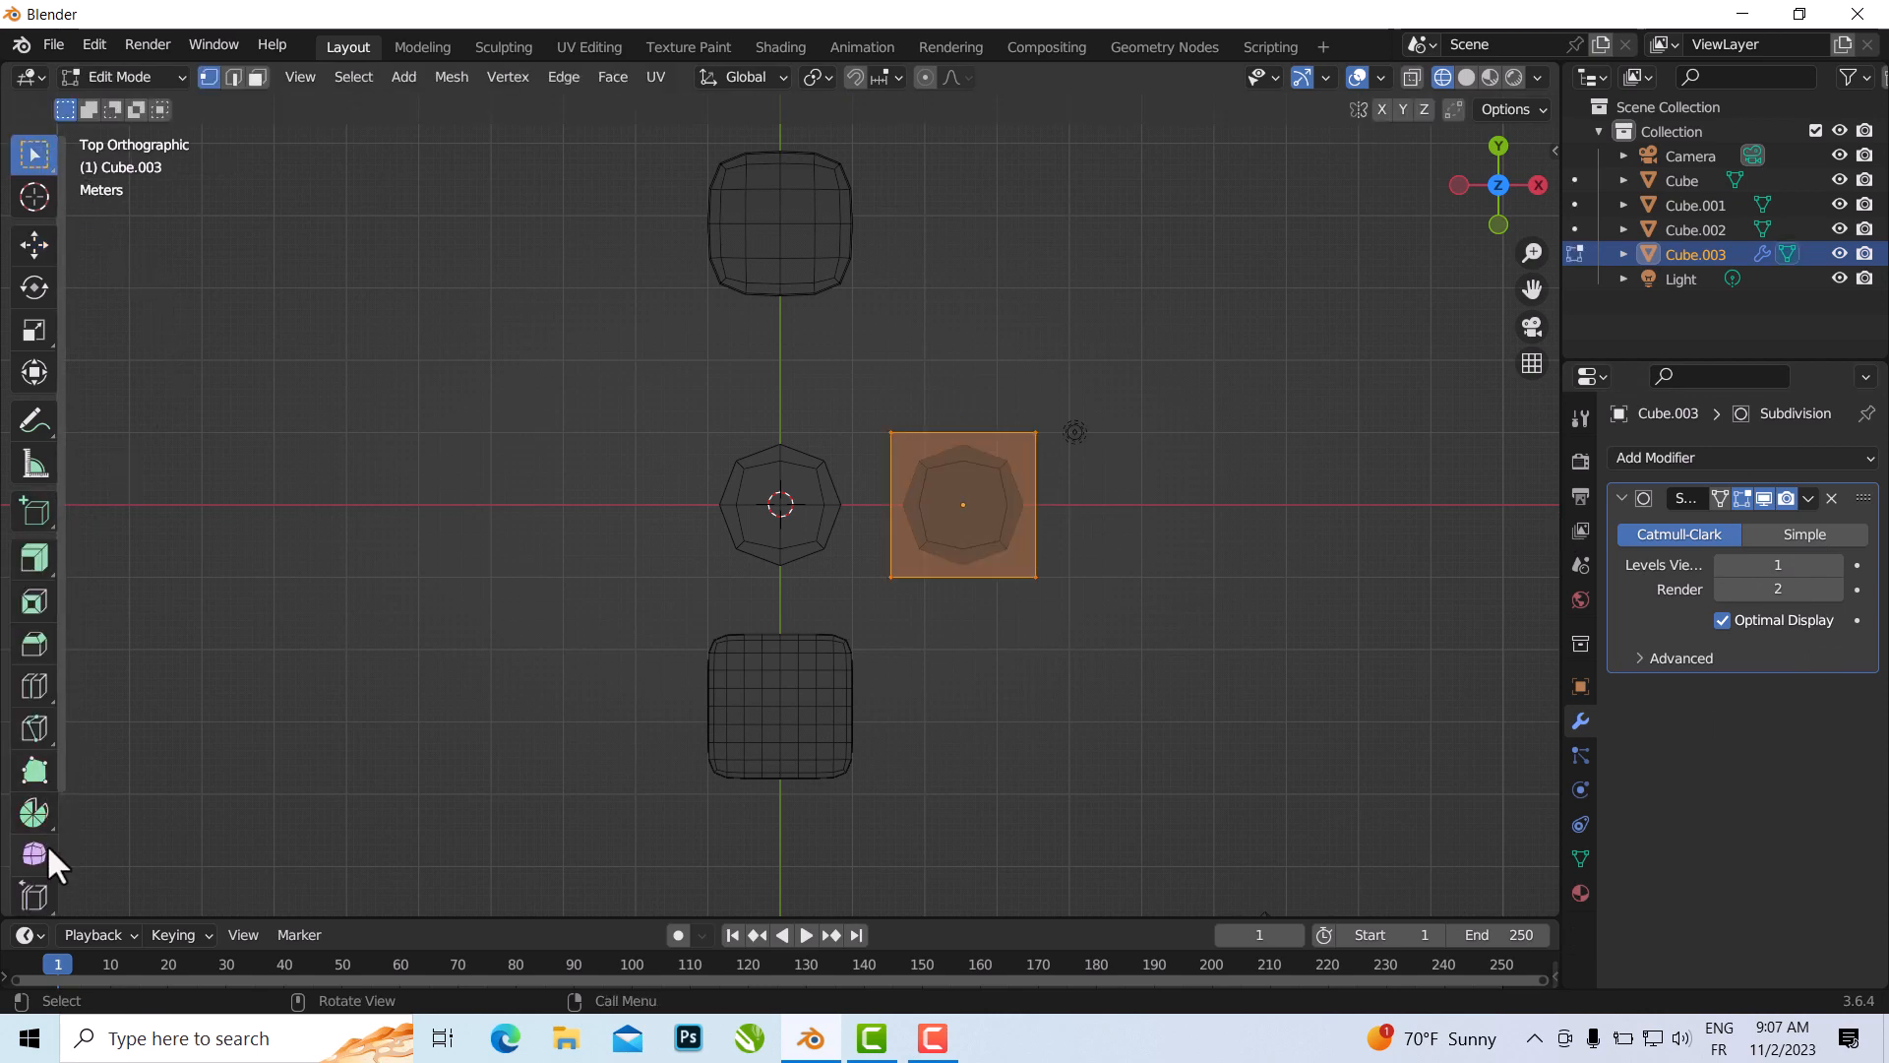
pyautogui.click(28, 697)
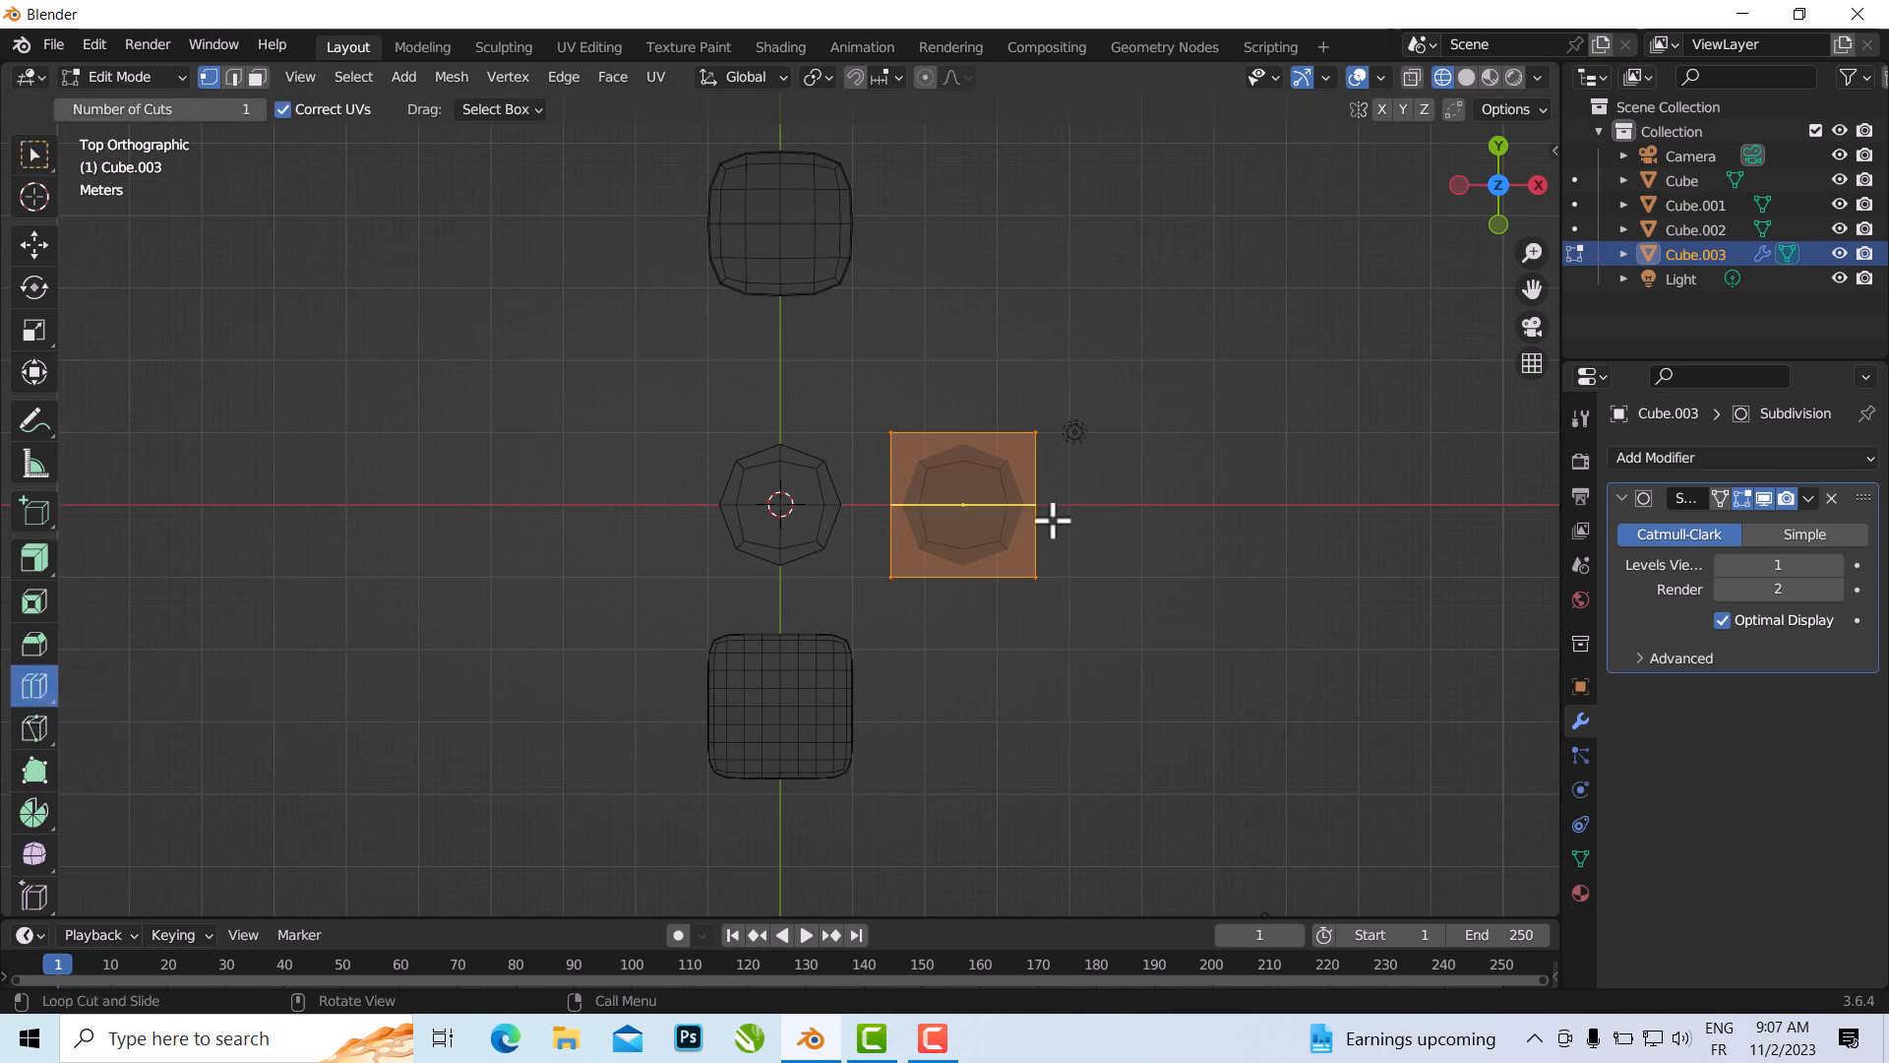
pyautogui.scroll(3, 1051, 520)
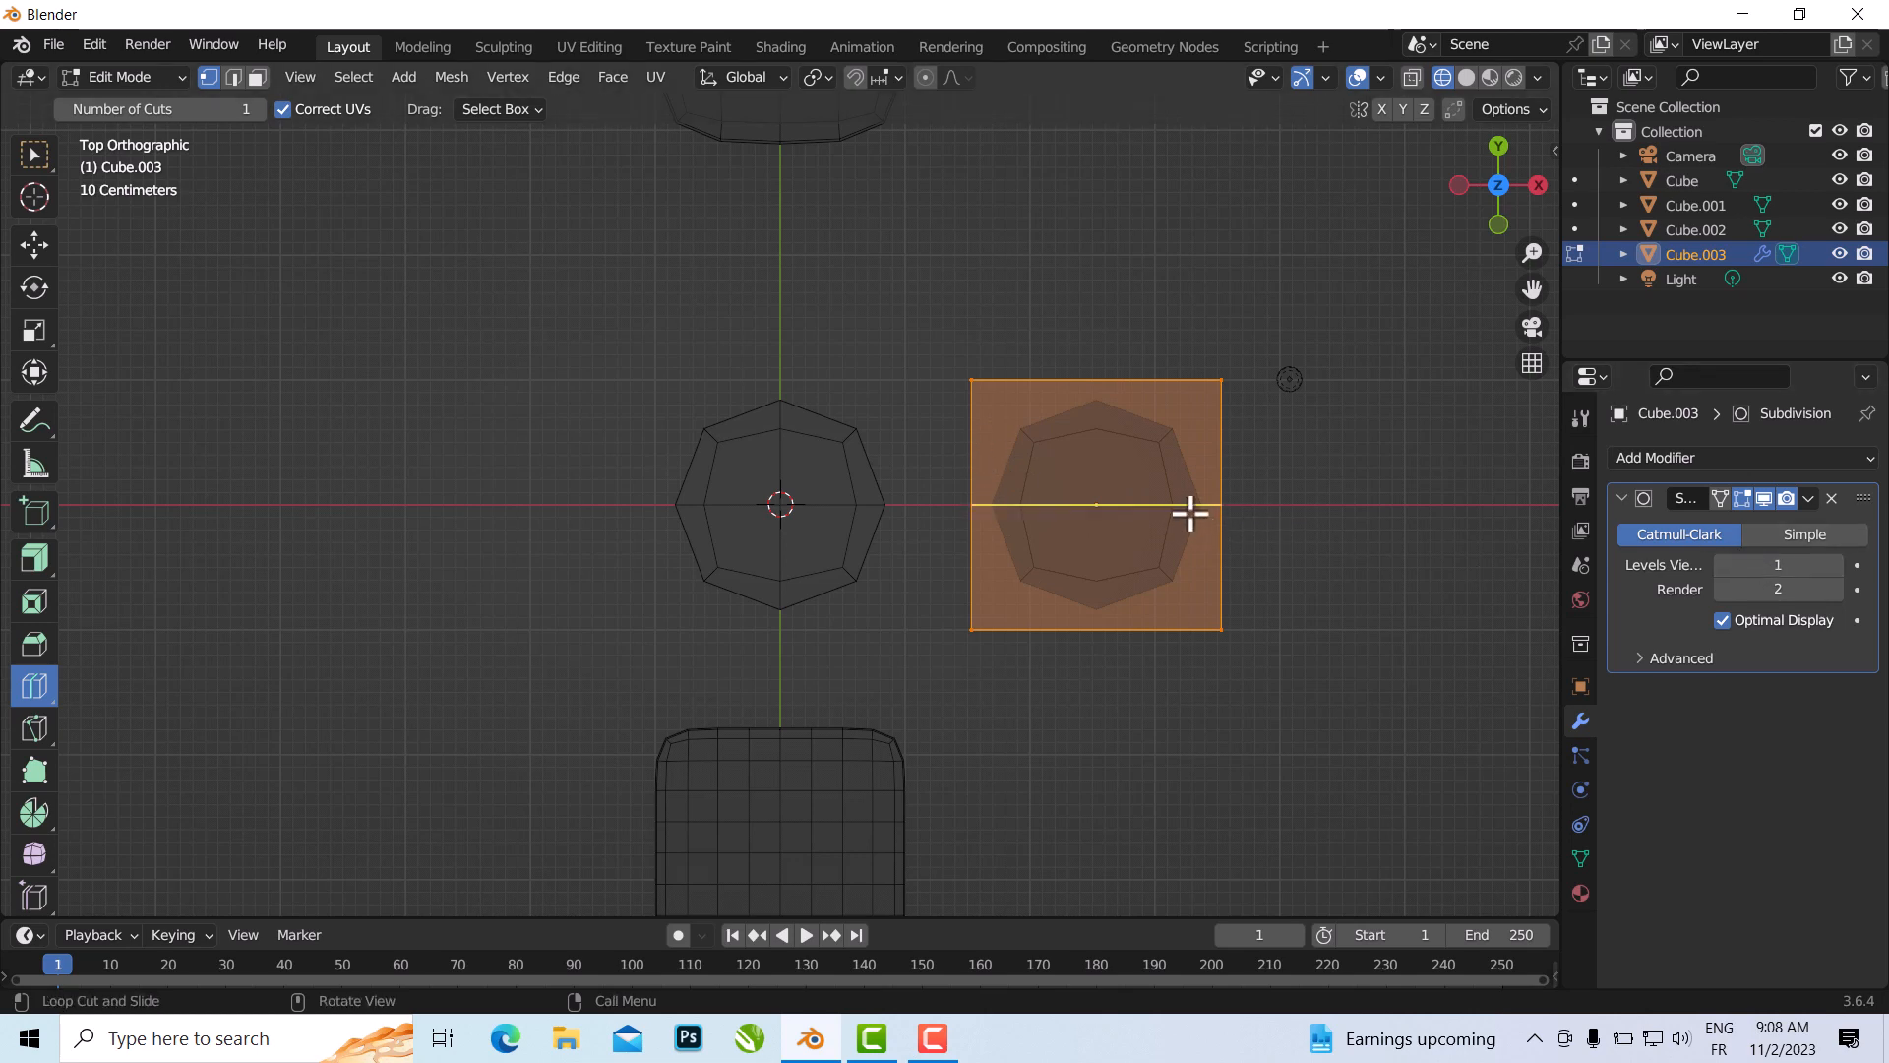
pyautogui.moveTo(1202, 508); pyautogui.dragTo(1223, 620)
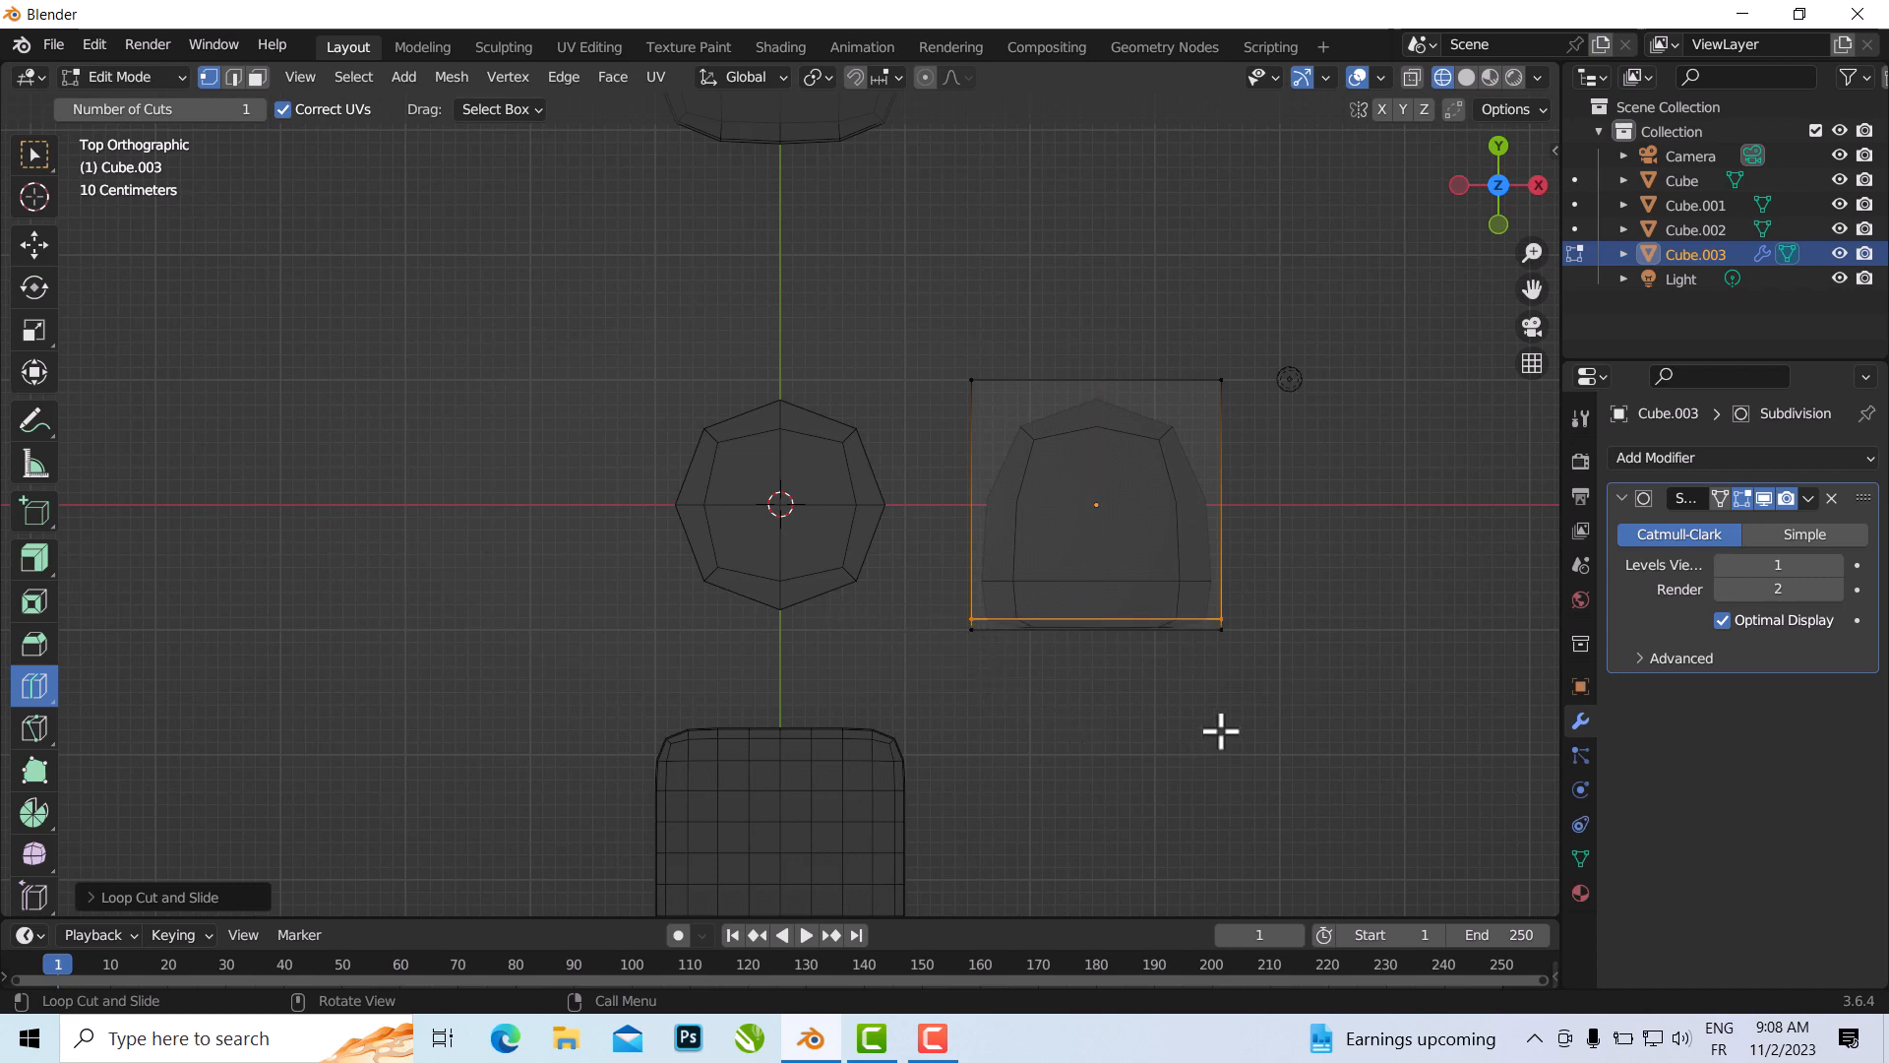
pyautogui.scroll(2, 1295, 713)
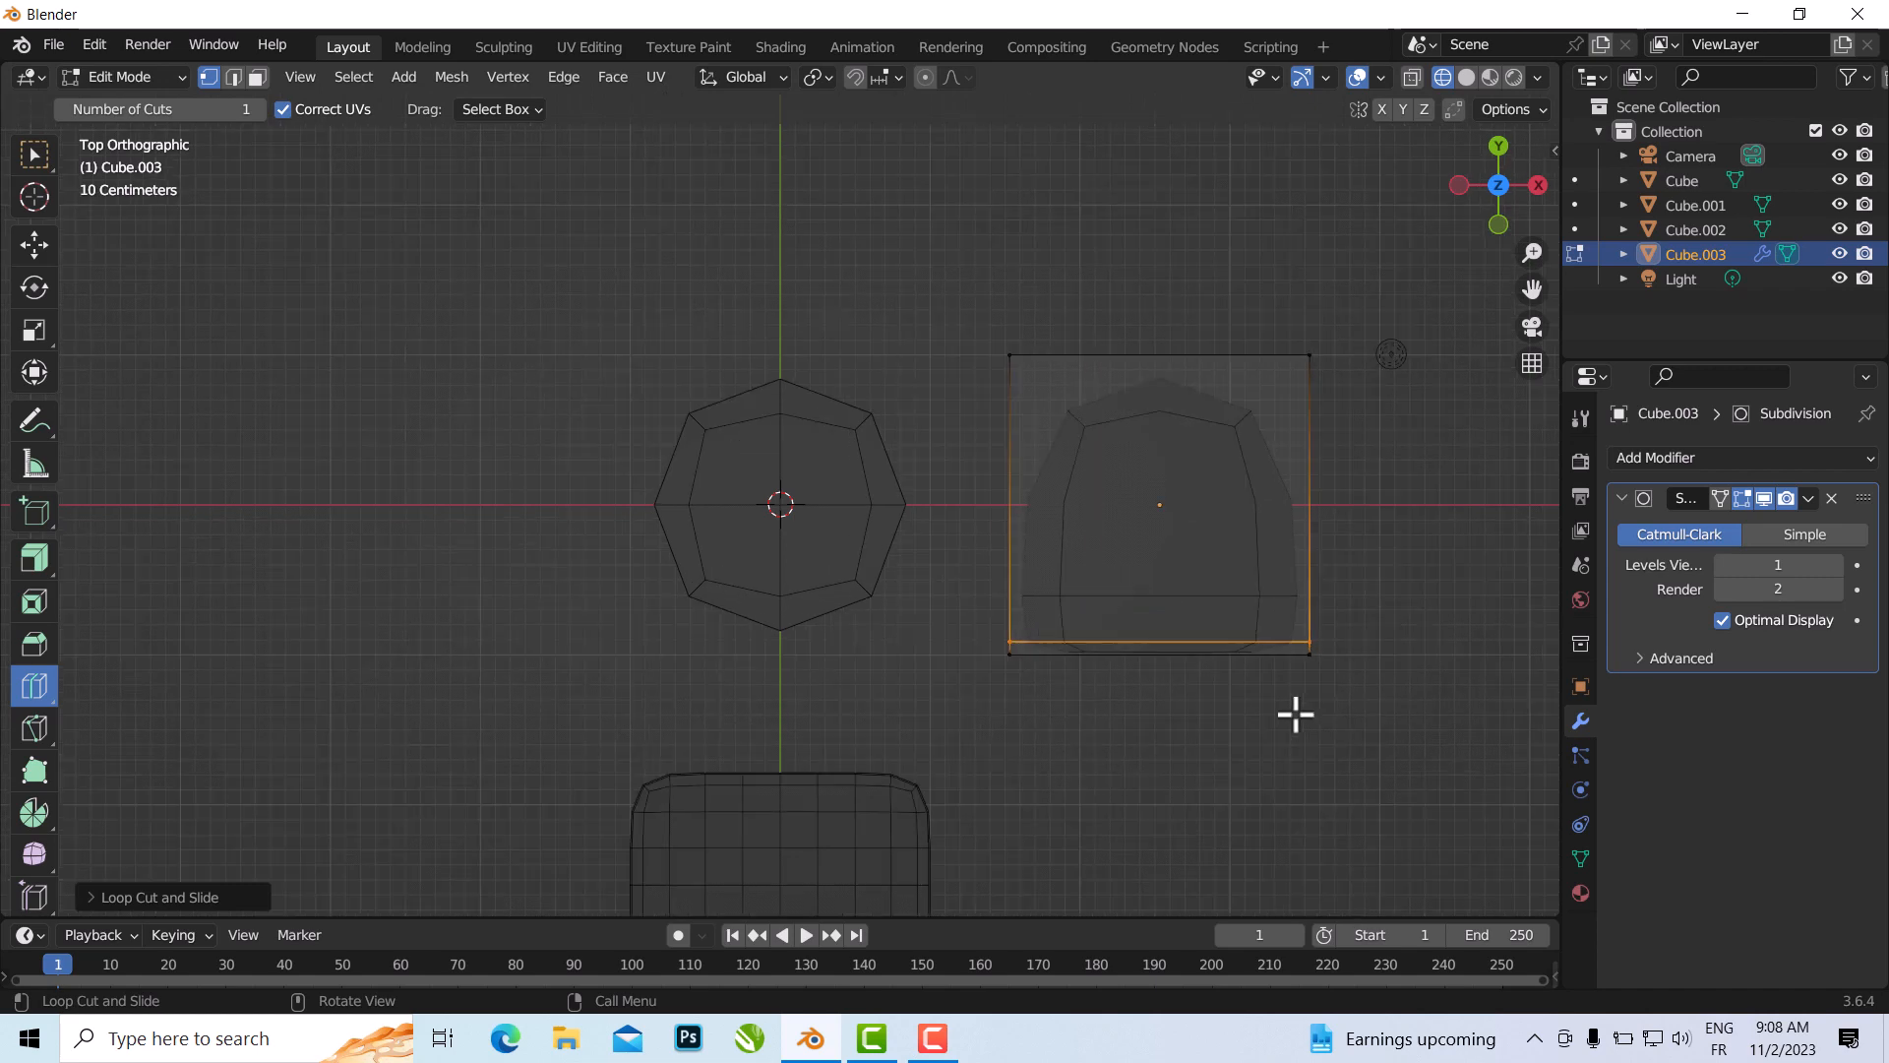